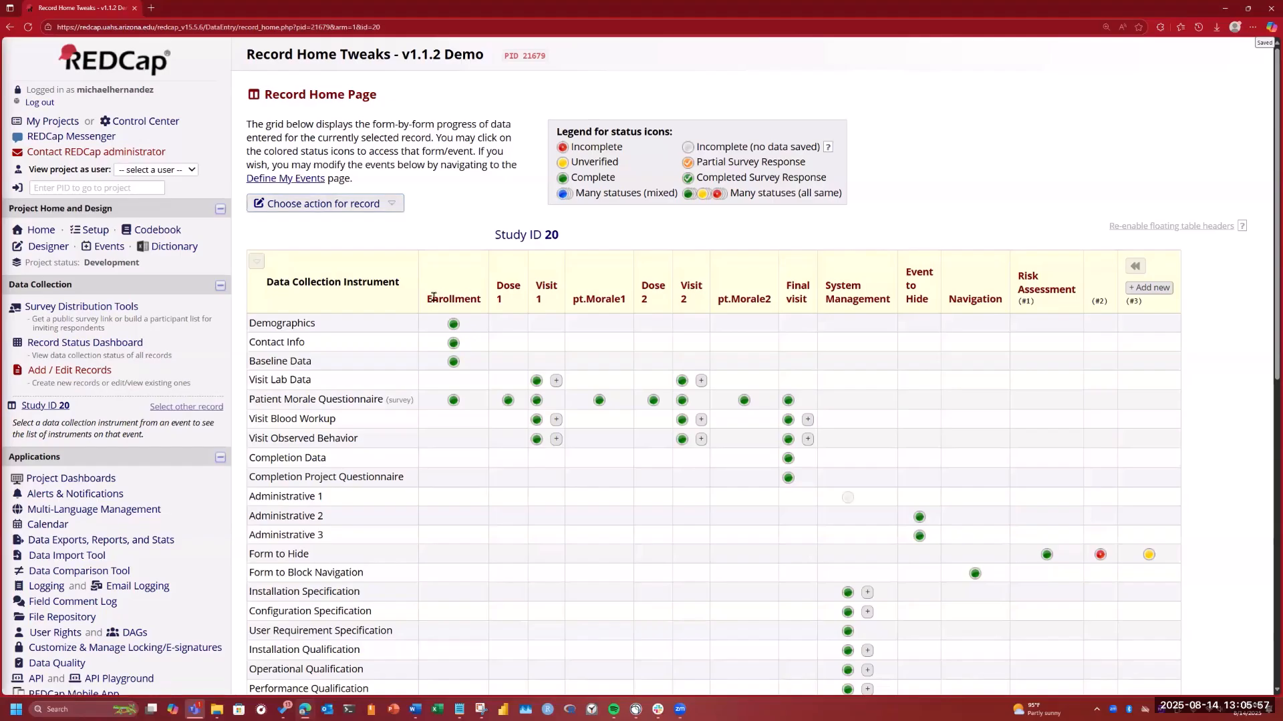
# Step: Examine the event columns in Study ID 20's grid, including System Management, and collapse and restore its instrument rows
pyautogui.moveTo(428, 300); pyautogui.dragTo(1064, 319)
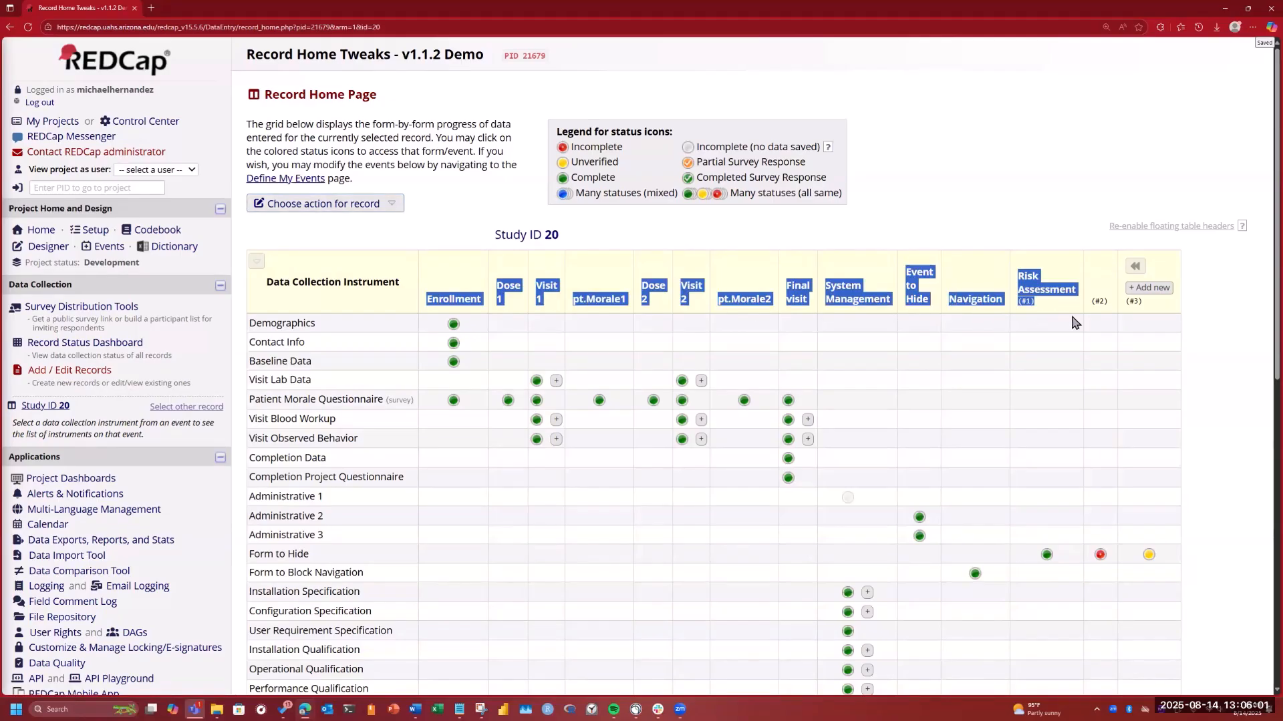
pyautogui.click(853, 271)
pyautogui.moveTo(825, 286); pyautogui.dragTo(891, 302)
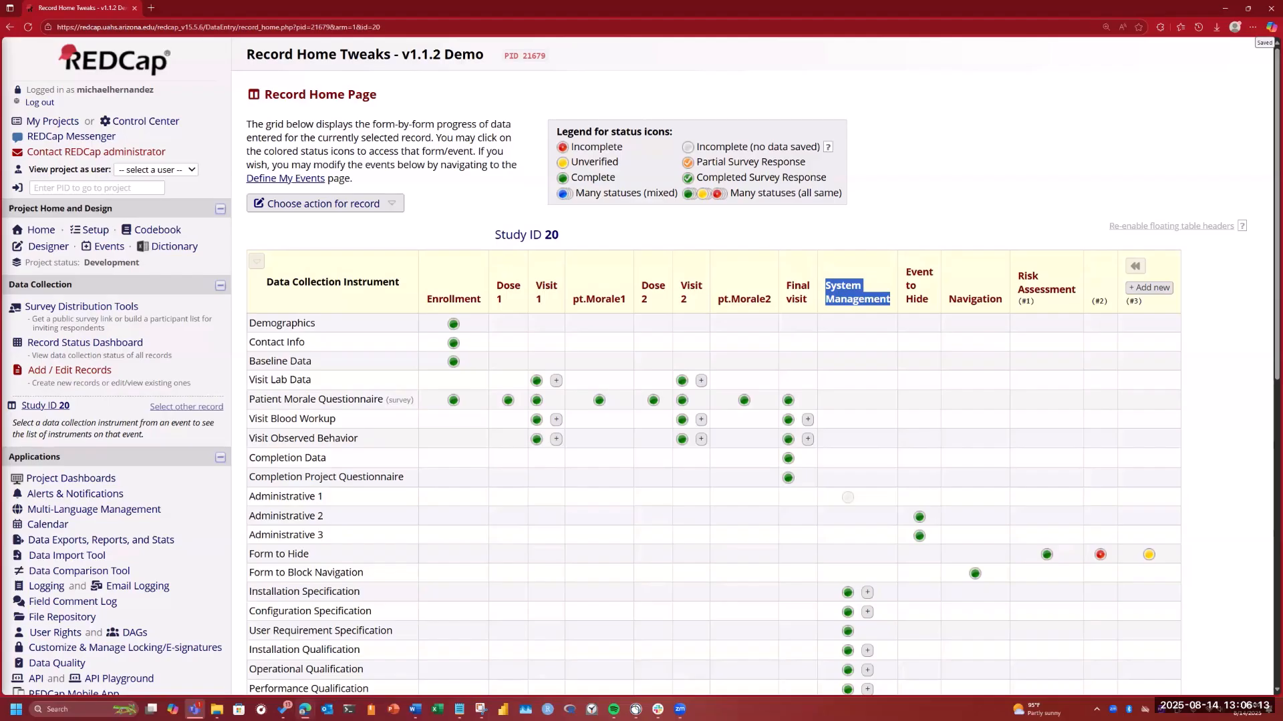
pyautogui.click(257, 262)
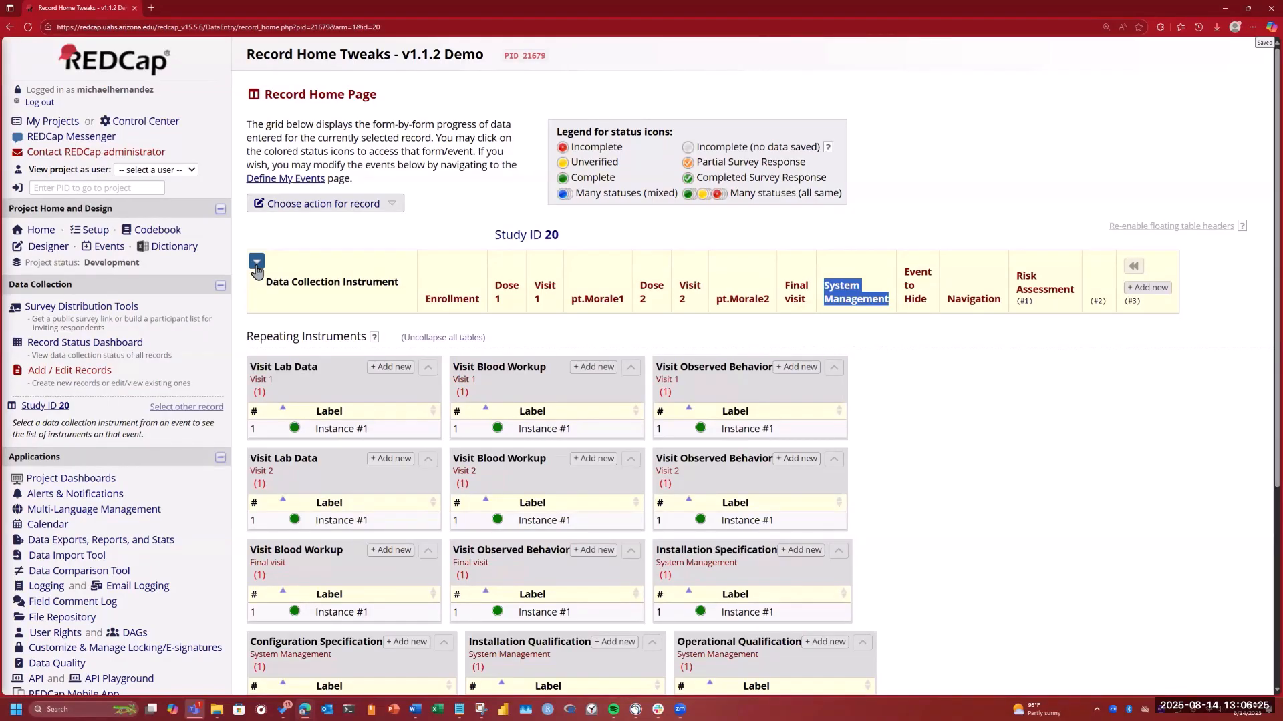
pyautogui.click(256, 262)
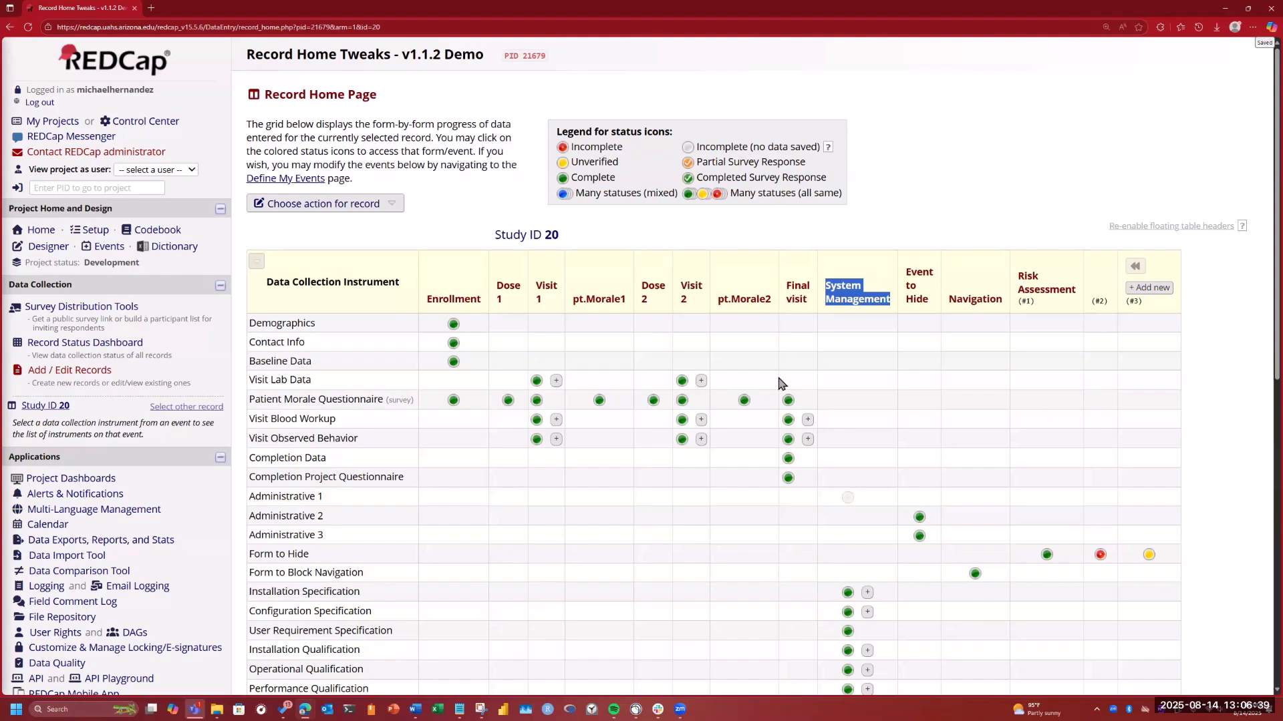
# Step: Review Study ID 20's repeating instruments, the Form to Hide row and the Record Home Page heading
pyautogui.scroll(-8, 310, 571)
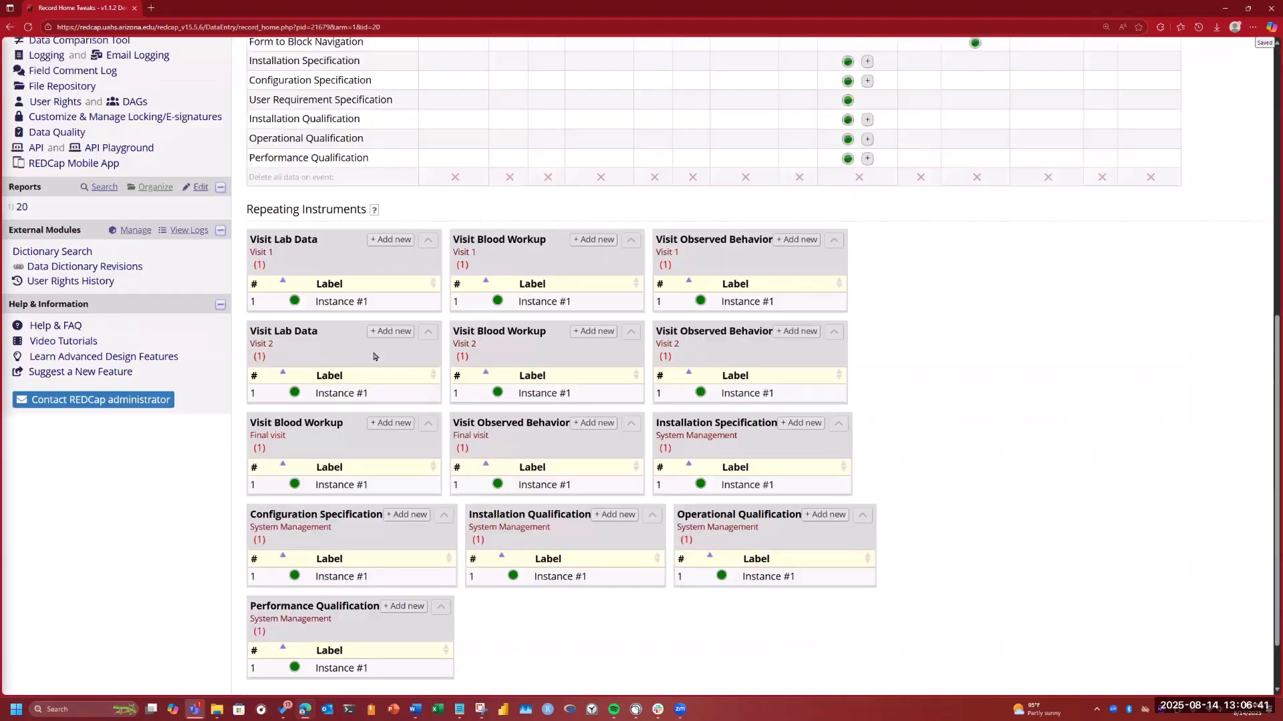
pyautogui.scroll(-1, 311, 571)
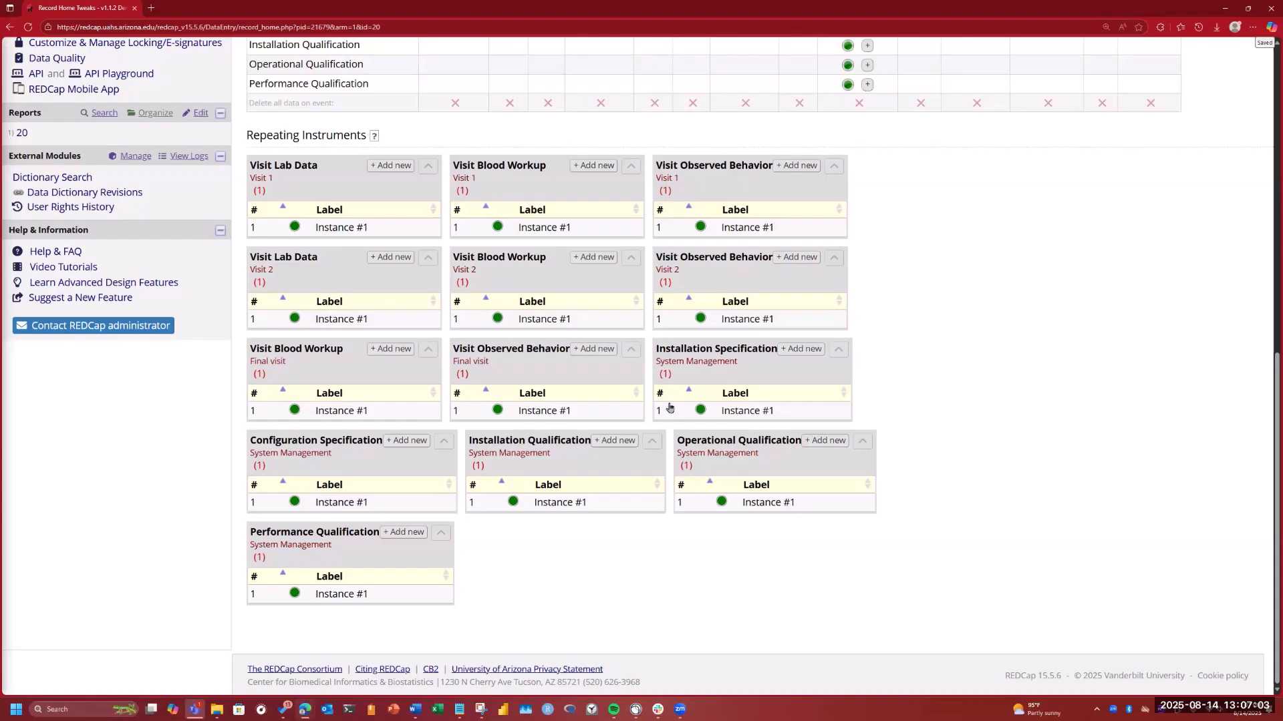
pyautogui.scroll(1, 393, 391)
pyautogui.scroll(2, 304, 264)
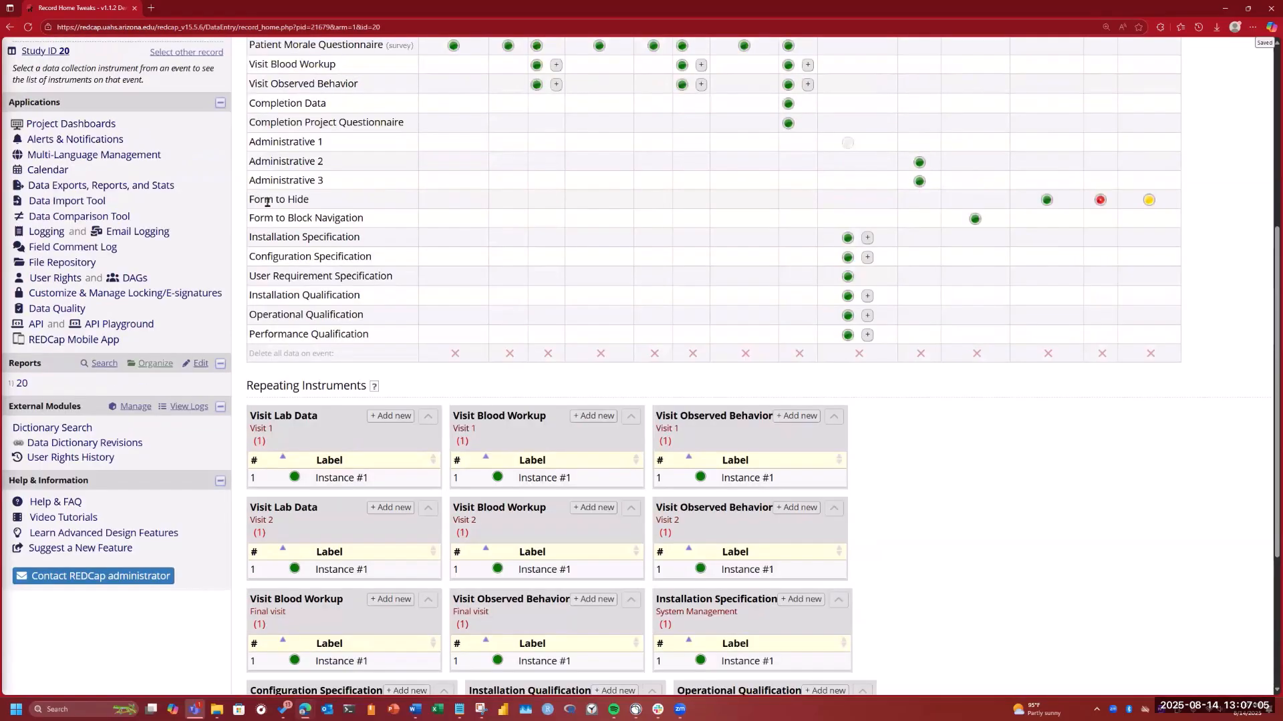
pyautogui.tripleClick(316, 209)
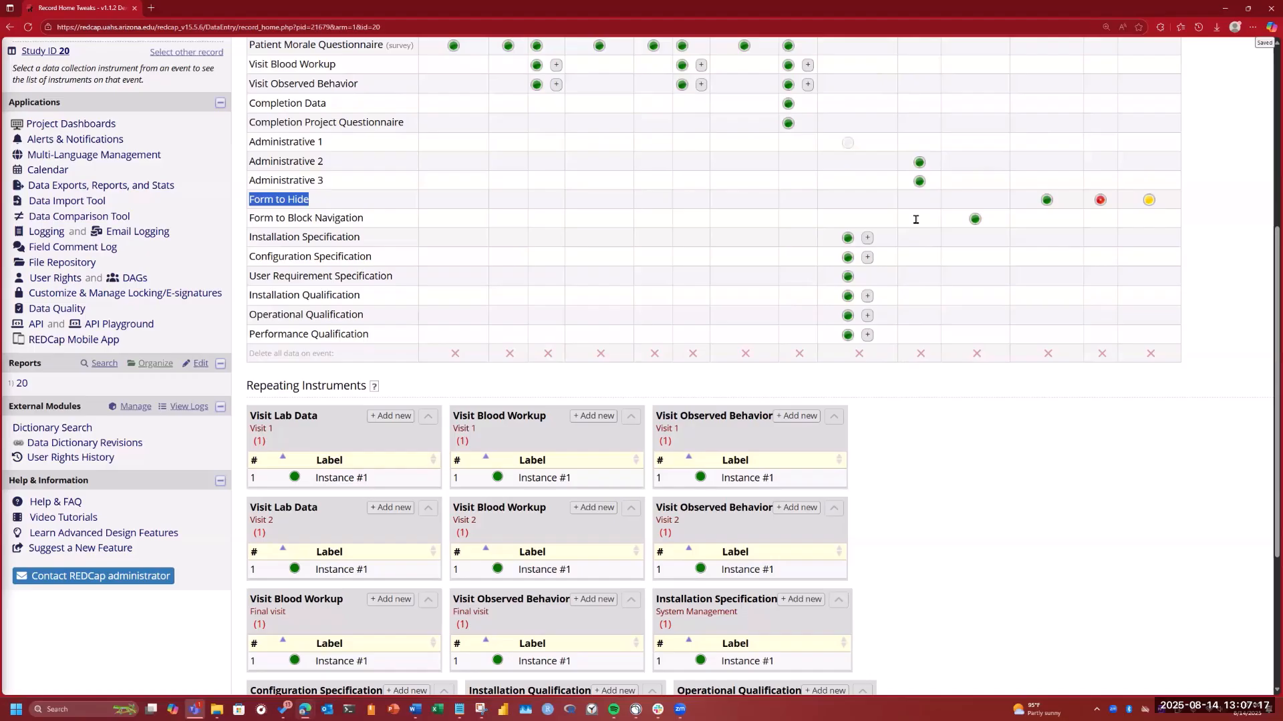
pyautogui.scroll(5, 916, 219)
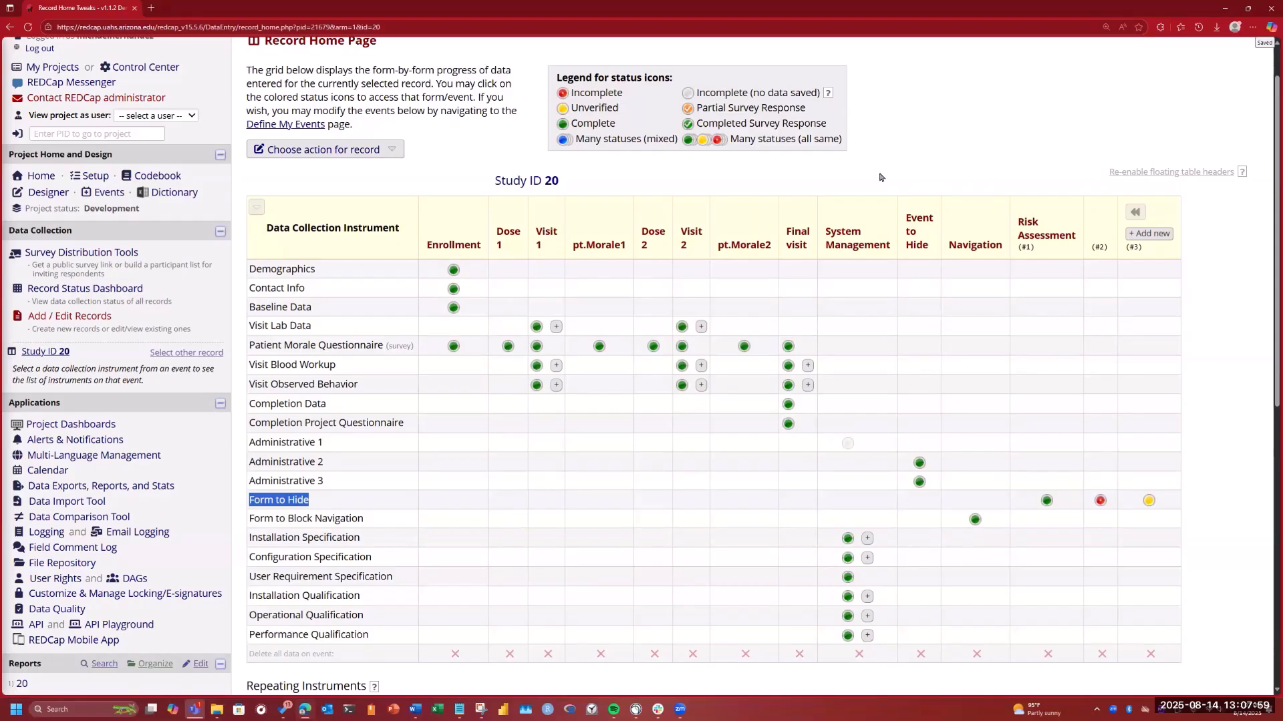
pyautogui.scroll(1, 497, 379)
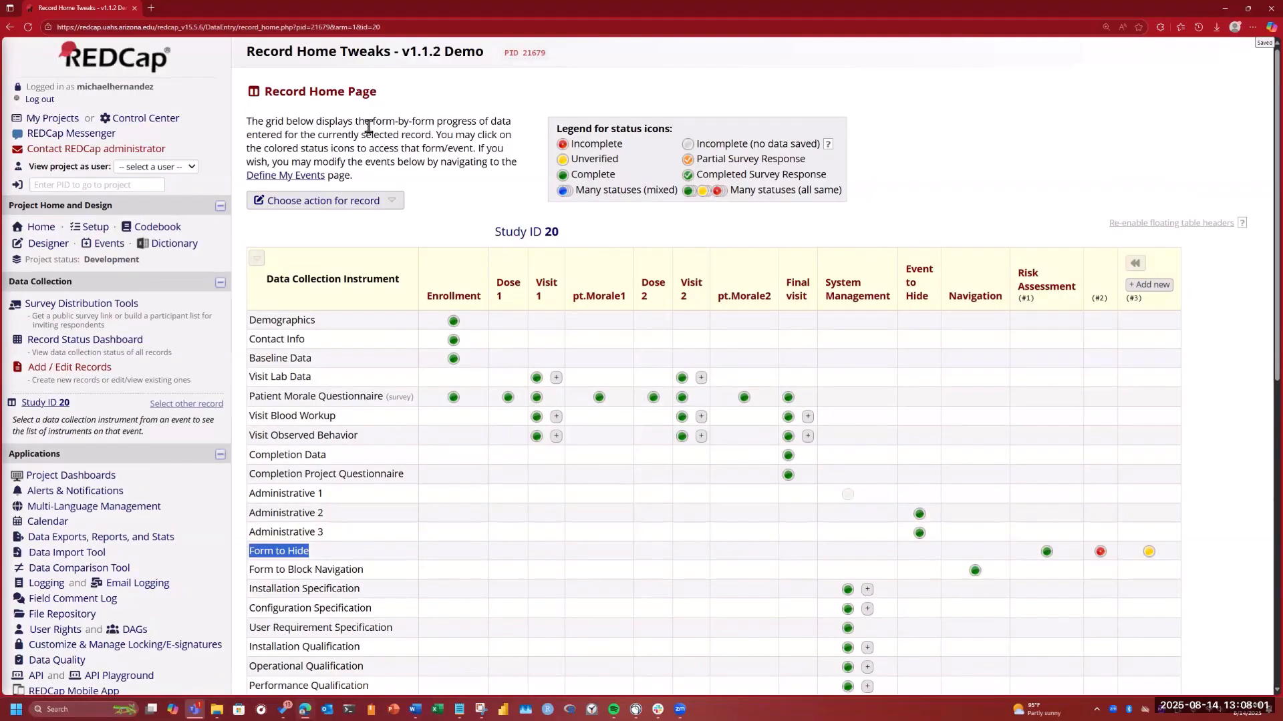
pyautogui.moveTo(266, 94); pyautogui.dragTo(392, 107)
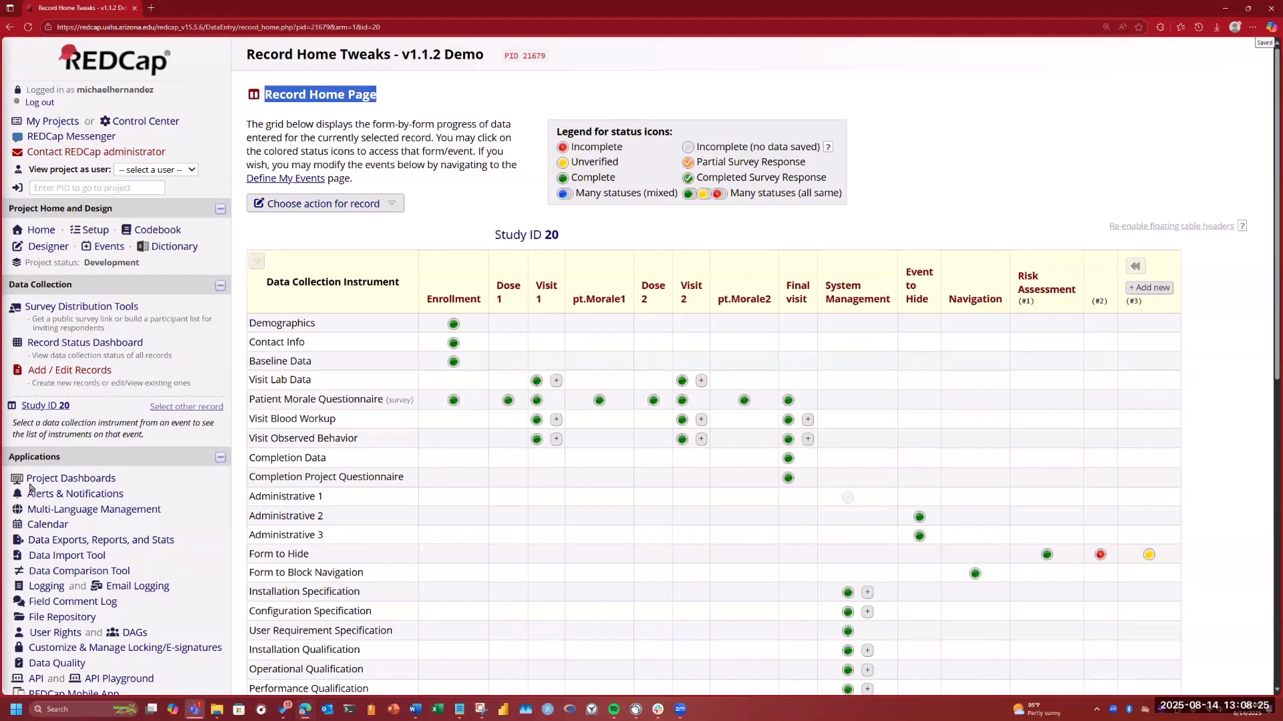
# Step: Search the project's available external modules for "Record Home" and enable Record Home Tweaks - v1.1.2
pyautogui.scroll(-5, 125, 472)
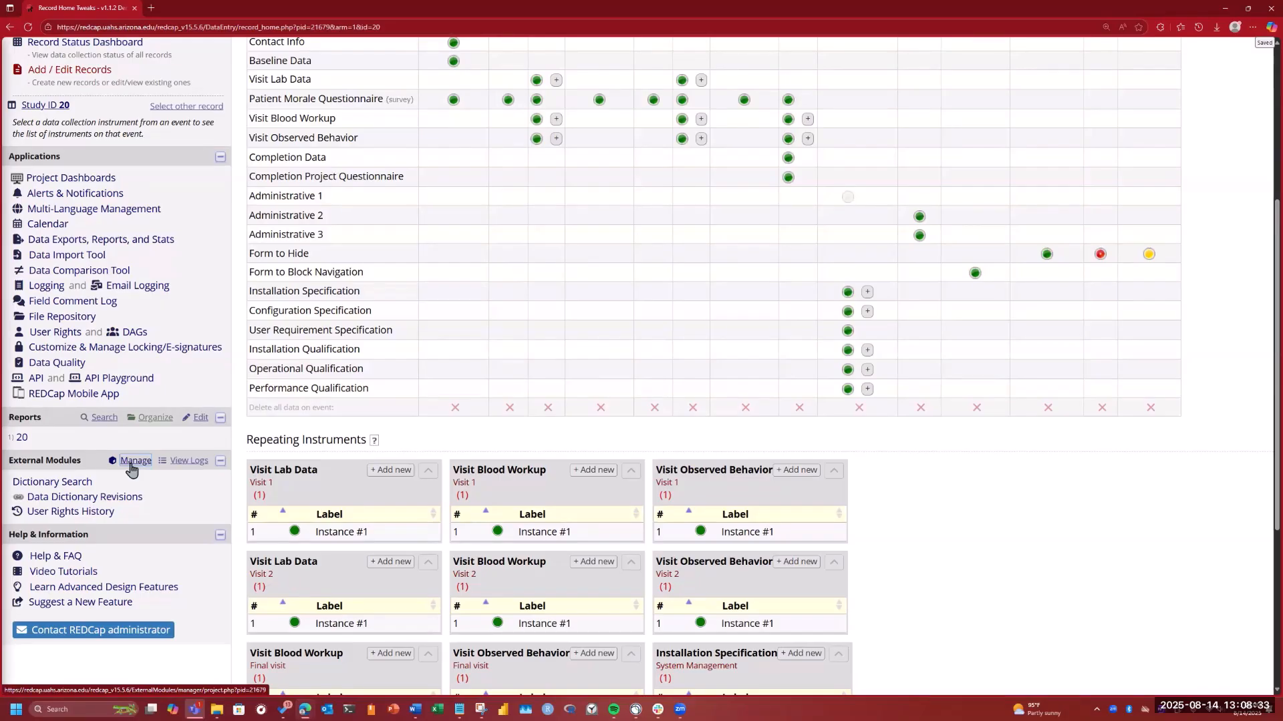
pyautogui.click(133, 462)
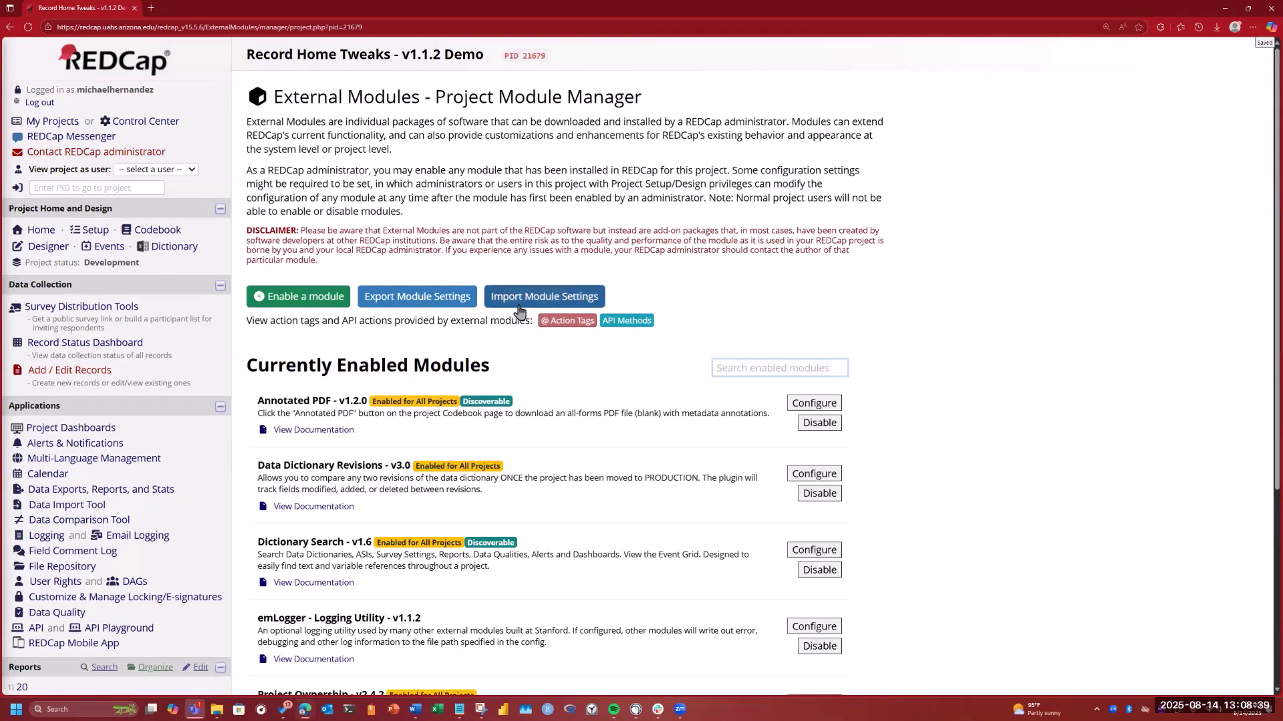
pyautogui.click(324, 302)
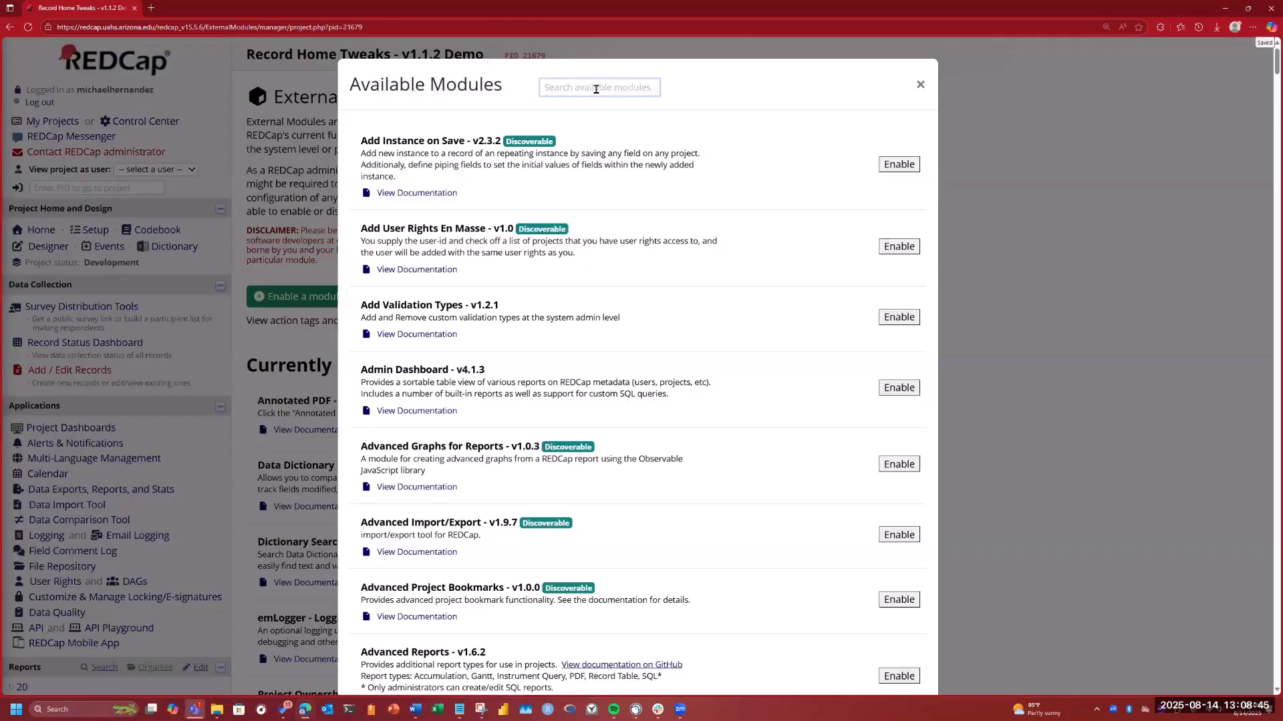
pyautogui.click(596, 88)
pyautogui.press('Return')
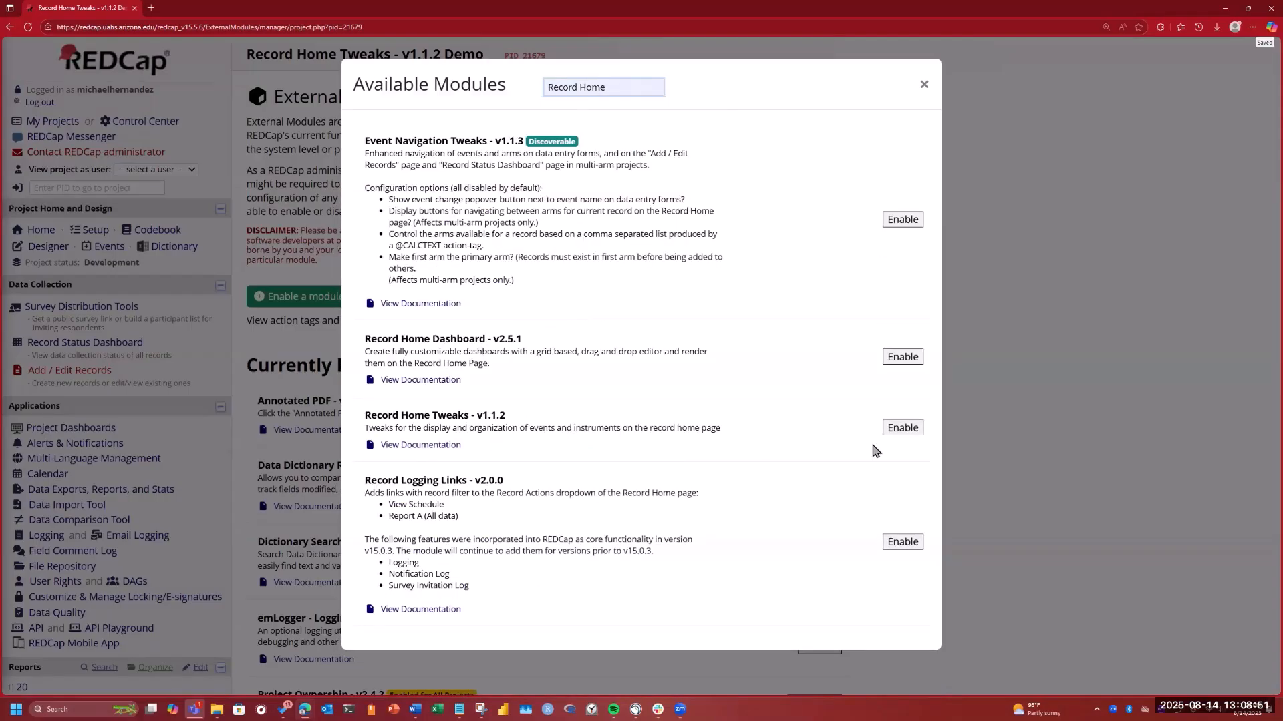
pyautogui.click(903, 427)
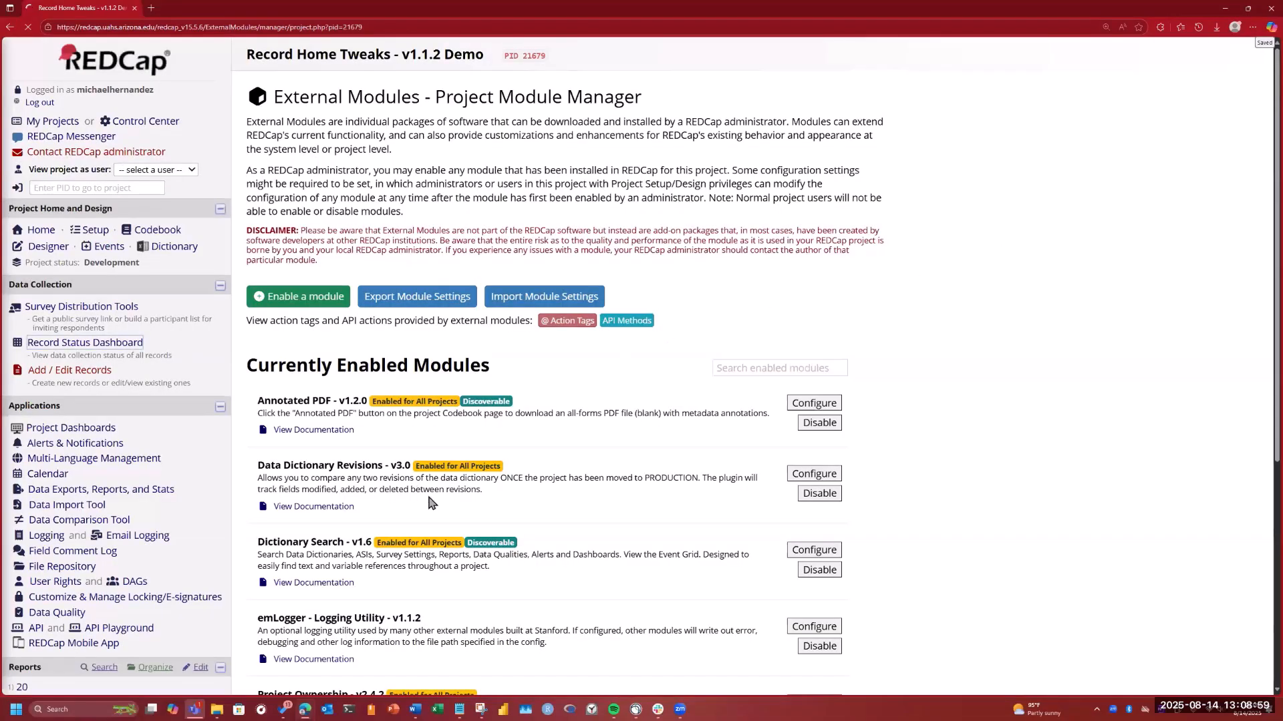
# Step: Open Study ID 20 from the Record Status Dashboard and review the alert block above its instrument grid
pyautogui.scroll(-5, 259, 531)
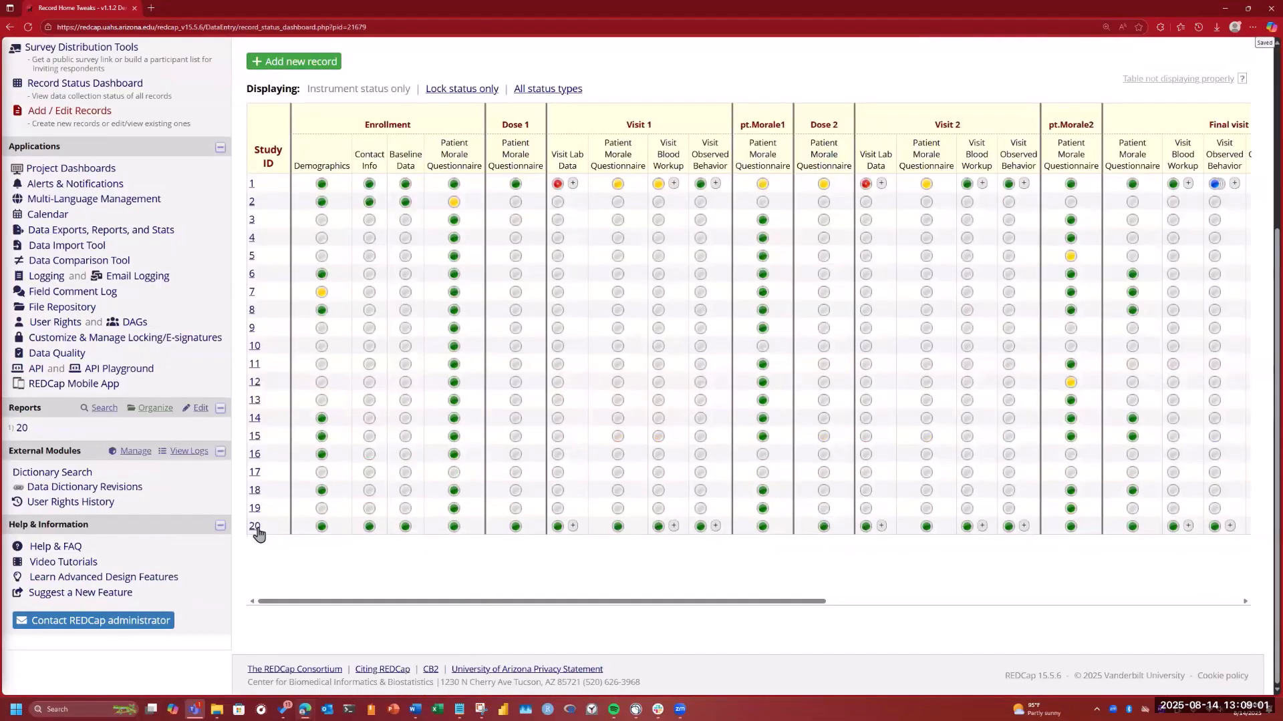
pyautogui.click(256, 528)
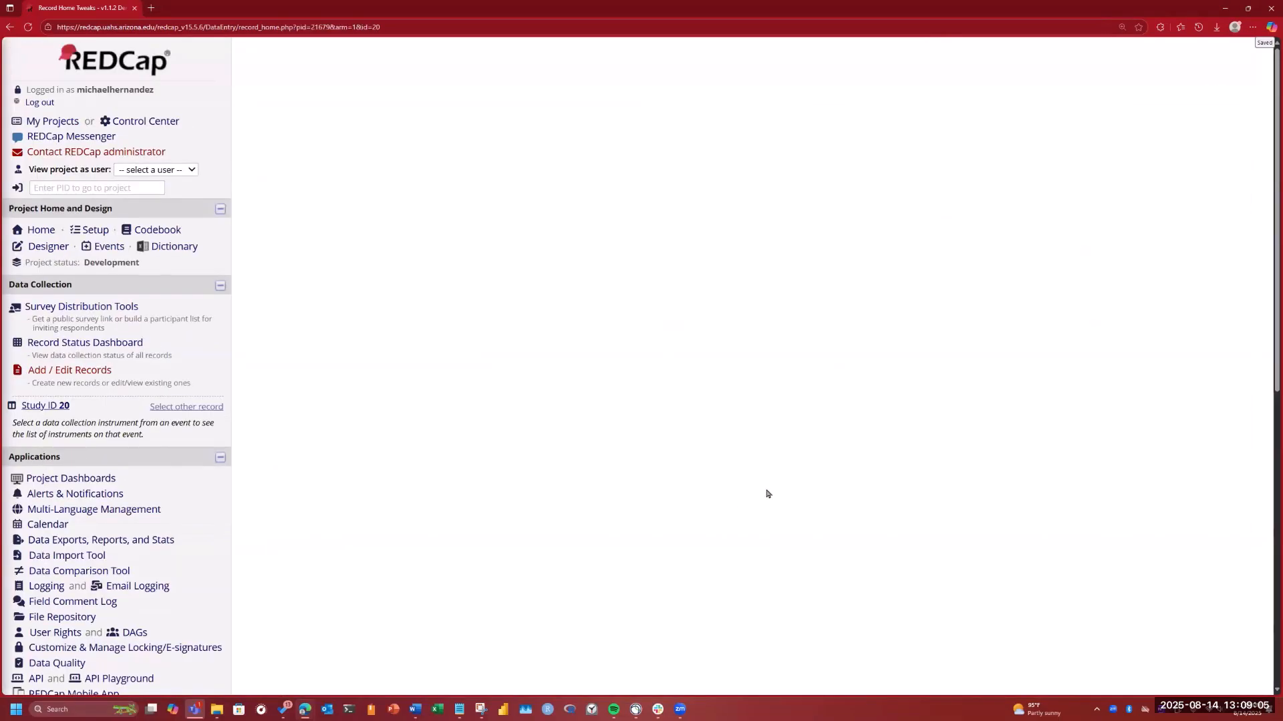
pyautogui.scroll(-1, 358, 318)
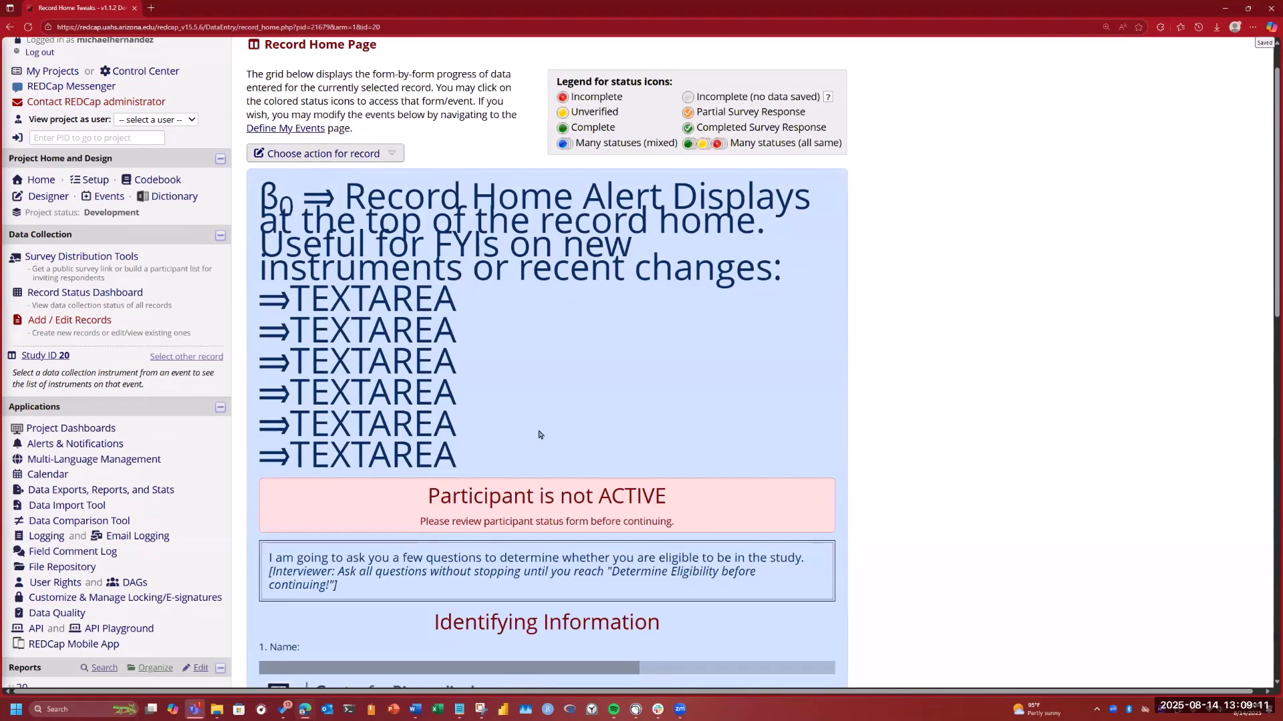
pyautogui.scroll(-4, 539, 435)
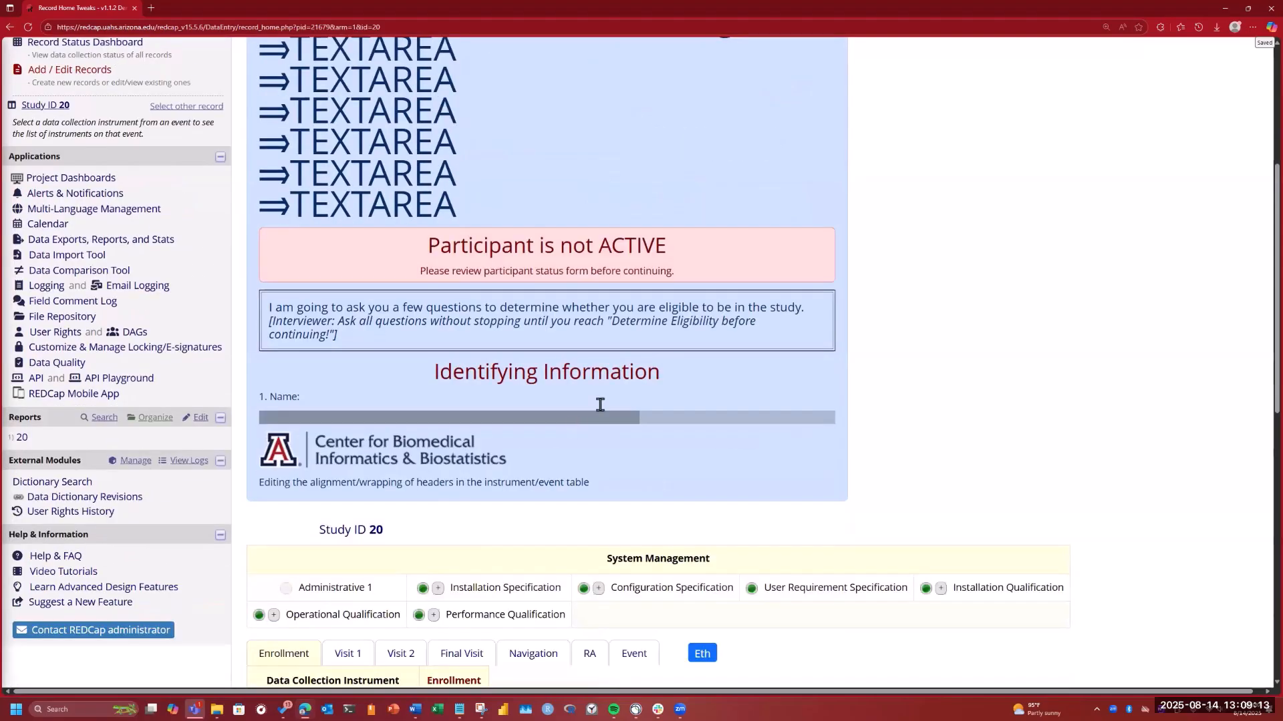
pyautogui.scroll(2, 646, 241)
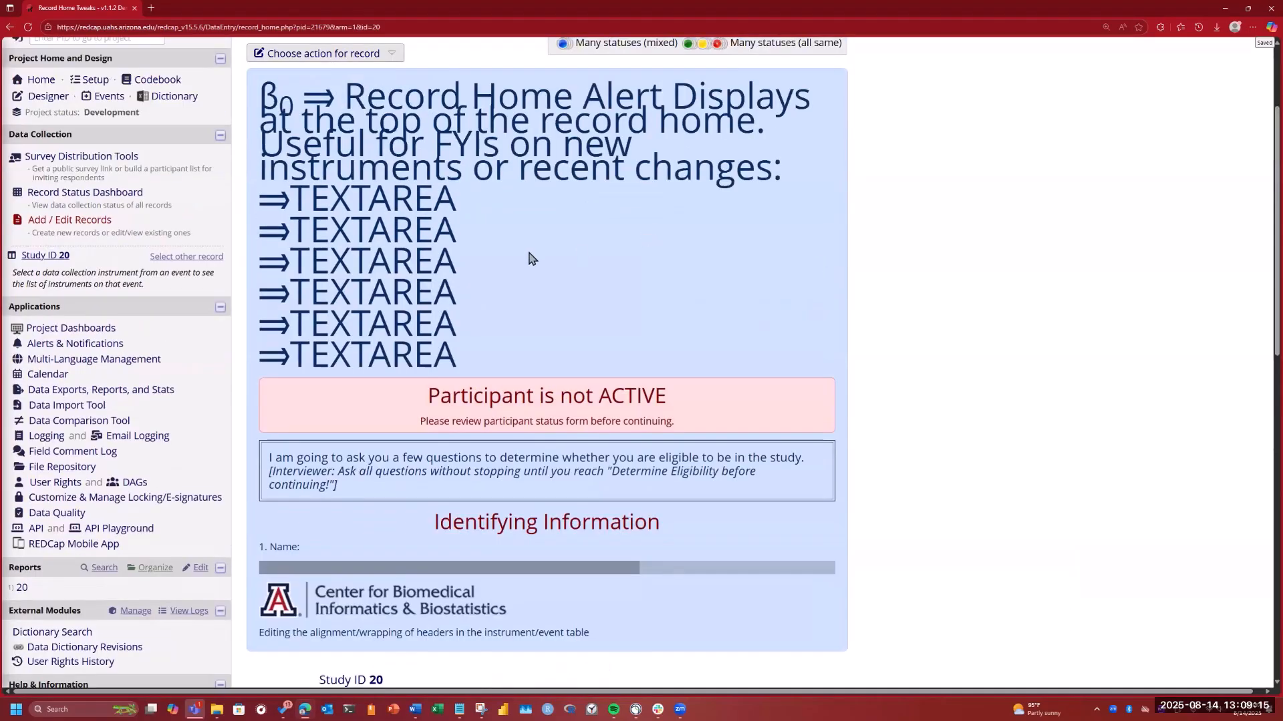
pyautogui.scroll(-2, 529, 258)
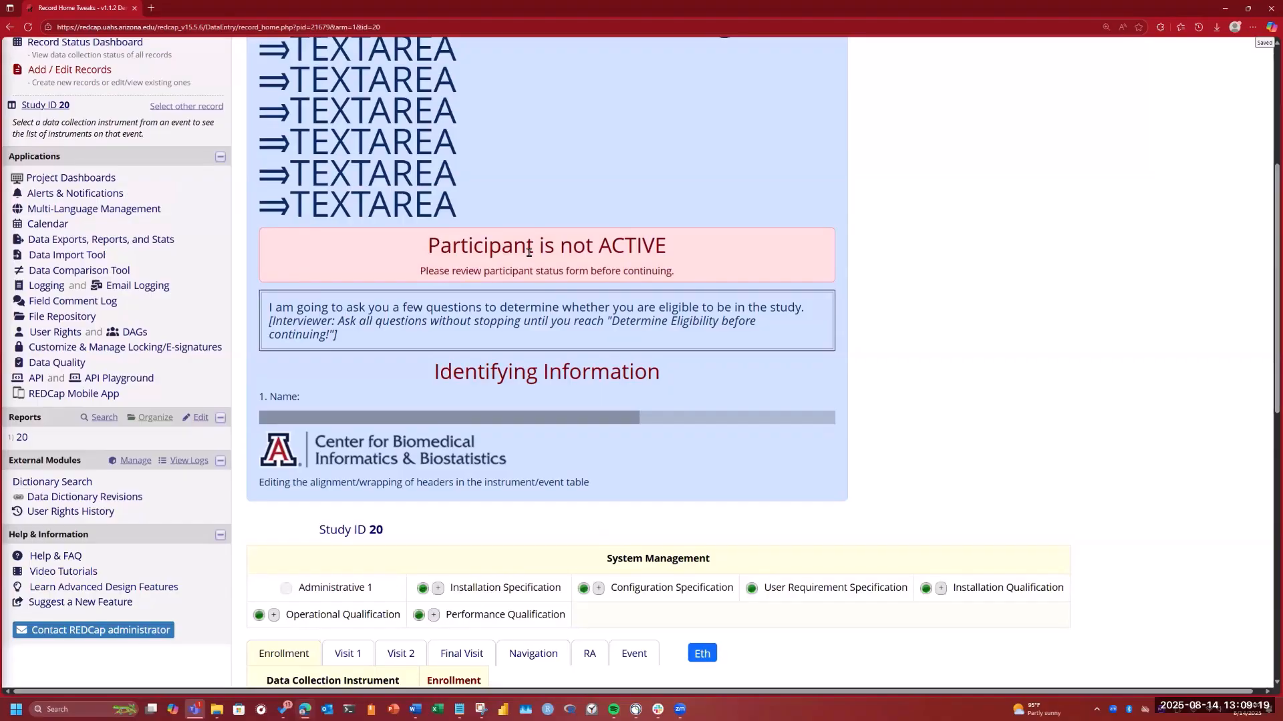
pyautogui.scroll(-1, 417, 487)
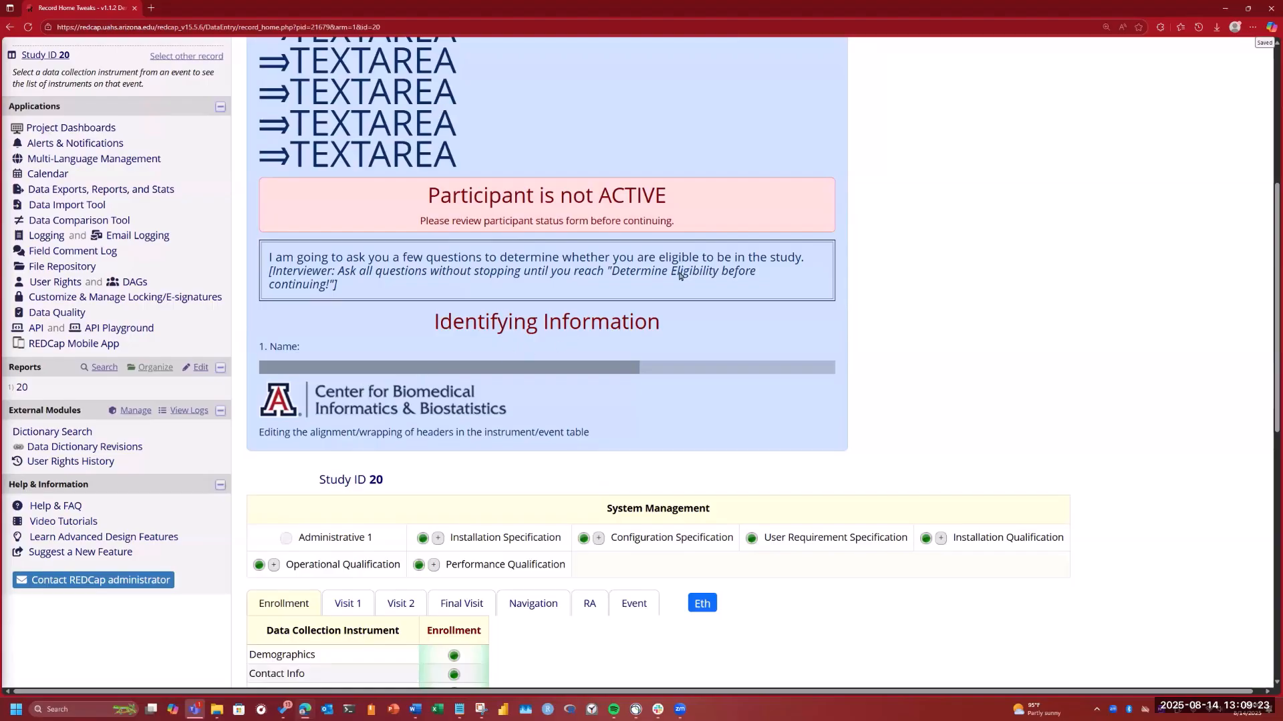
# Step: Examine Study ID 20's System Management block, event tabs and repeating instrument tables
pyautogui.scroll(-2, 678, 275)
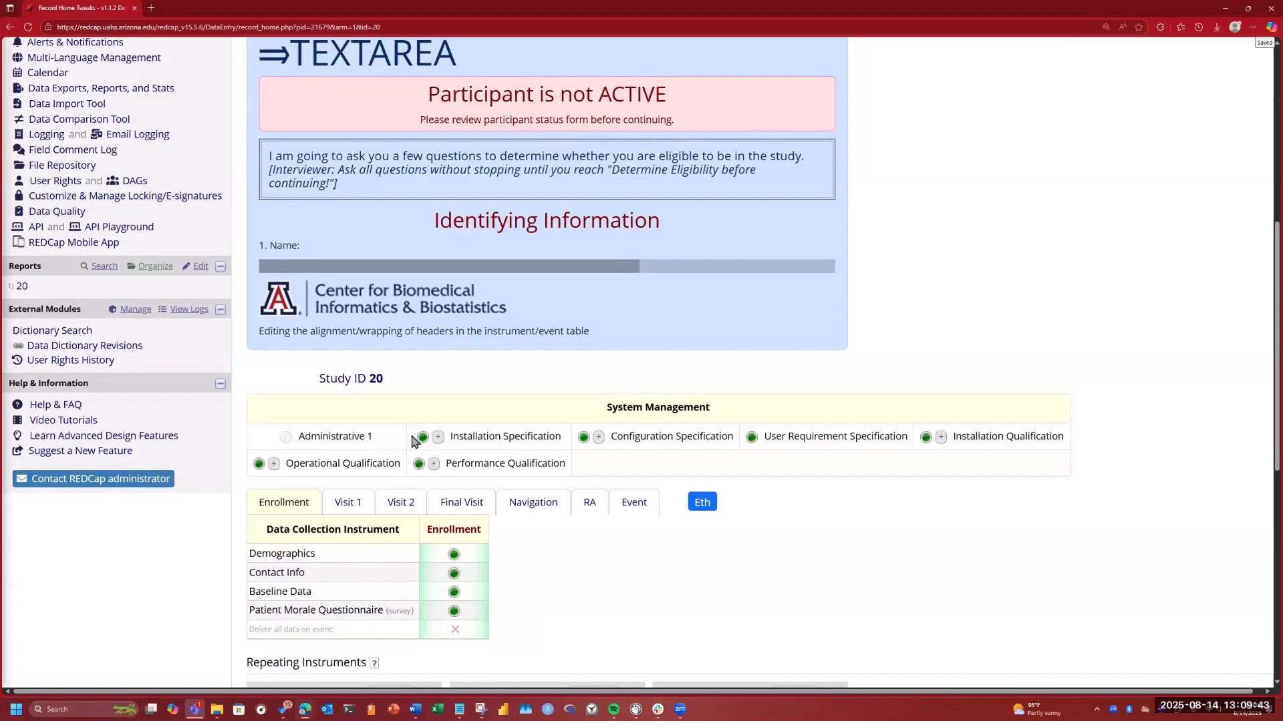
pyautogui.scroll(-2, 412, 440)
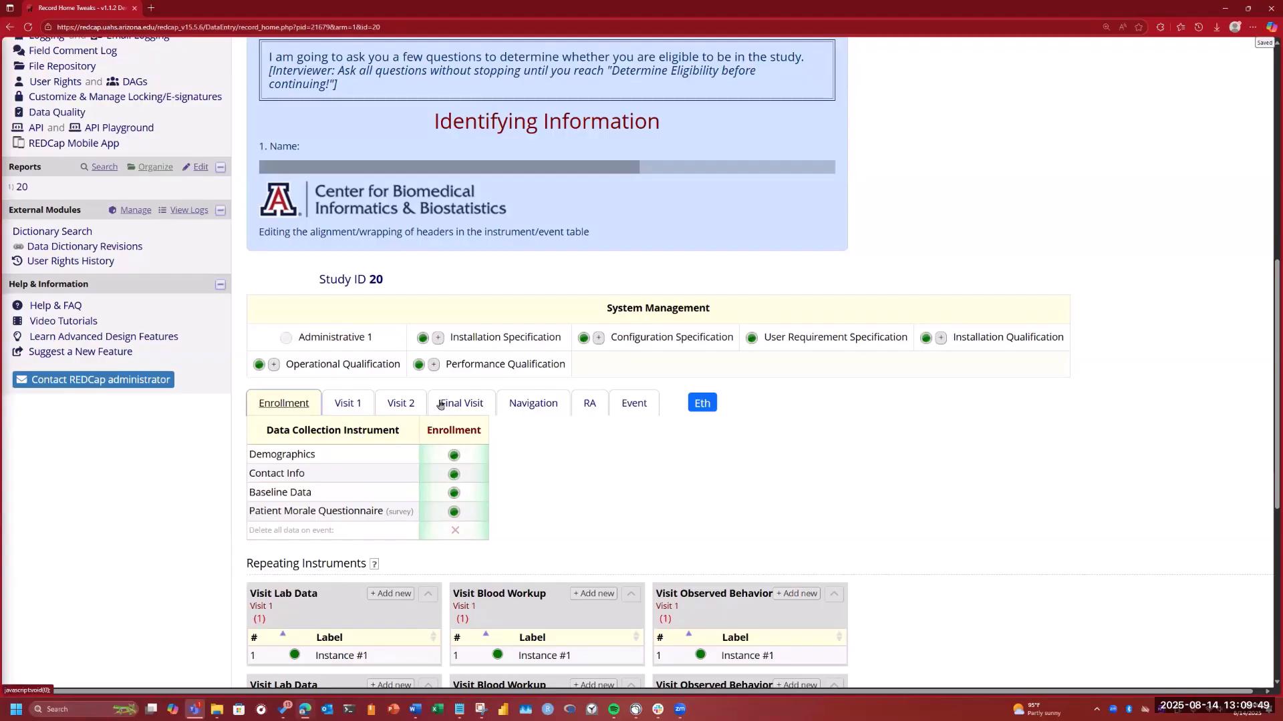
pyautogui.scroll(-3, 768, 441)
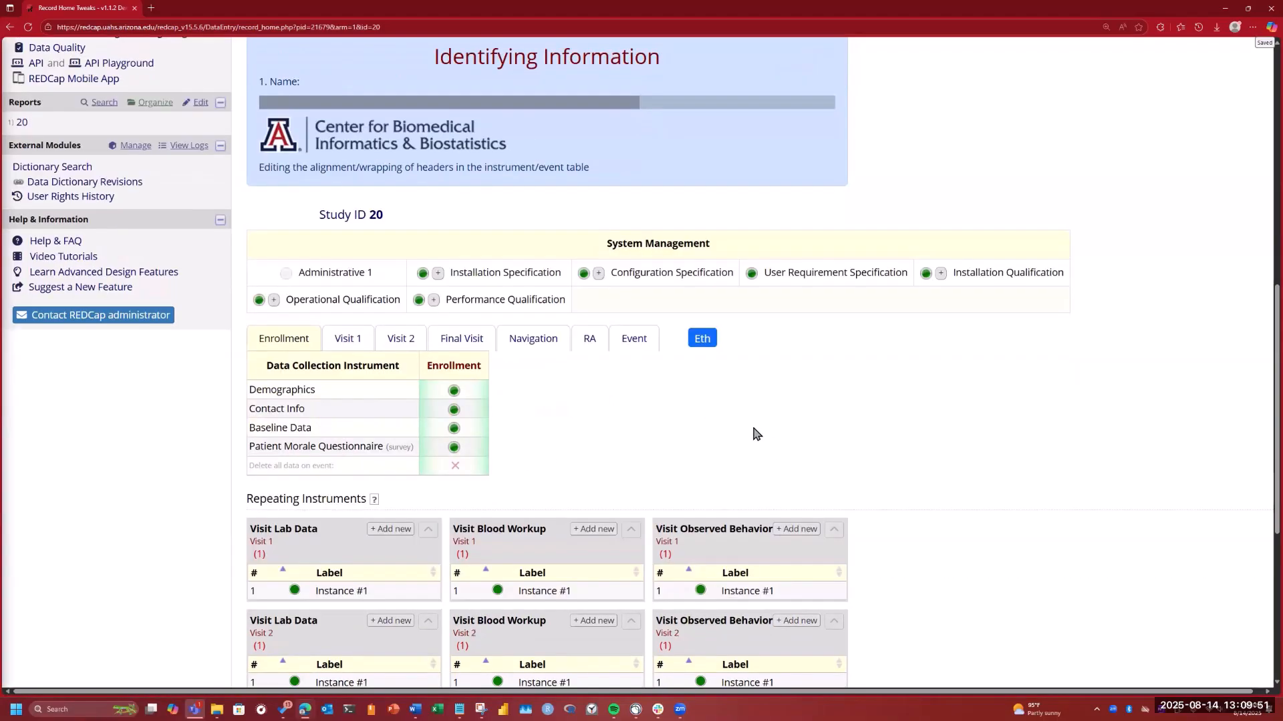
pyautogui.scroll(-4, 468, 428)
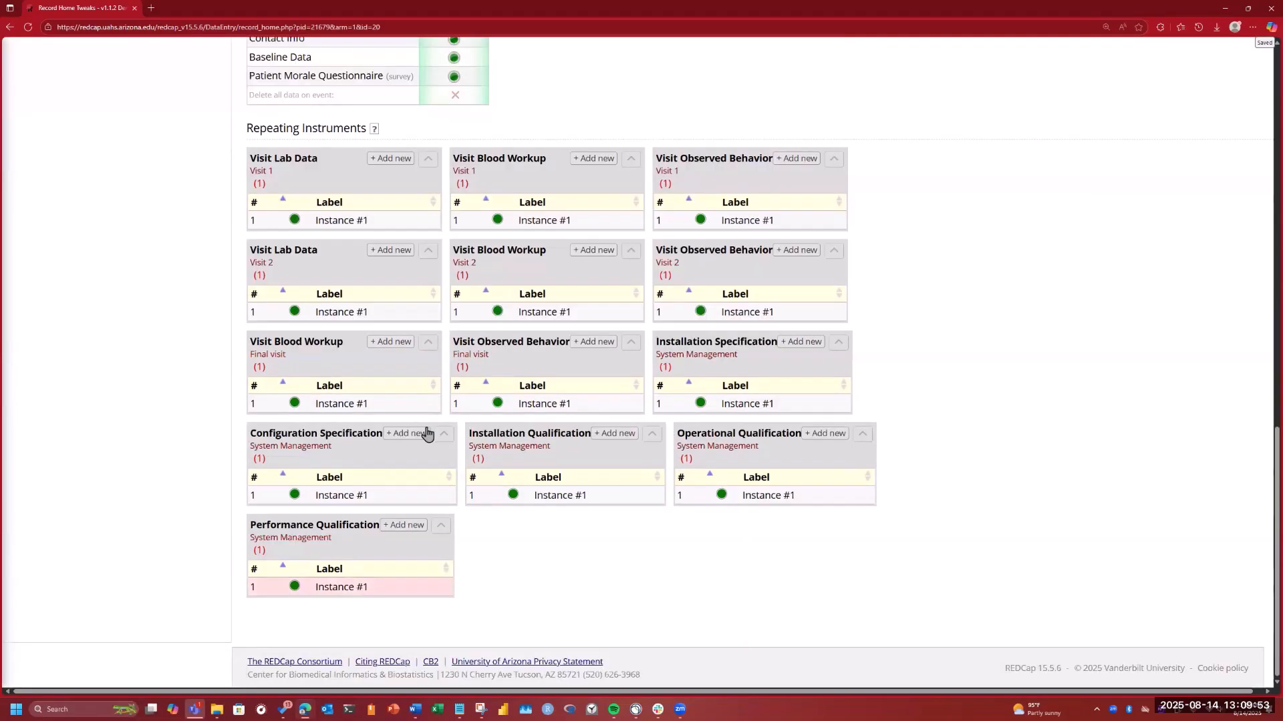
pyautogui.scroll(6, 516, 444)
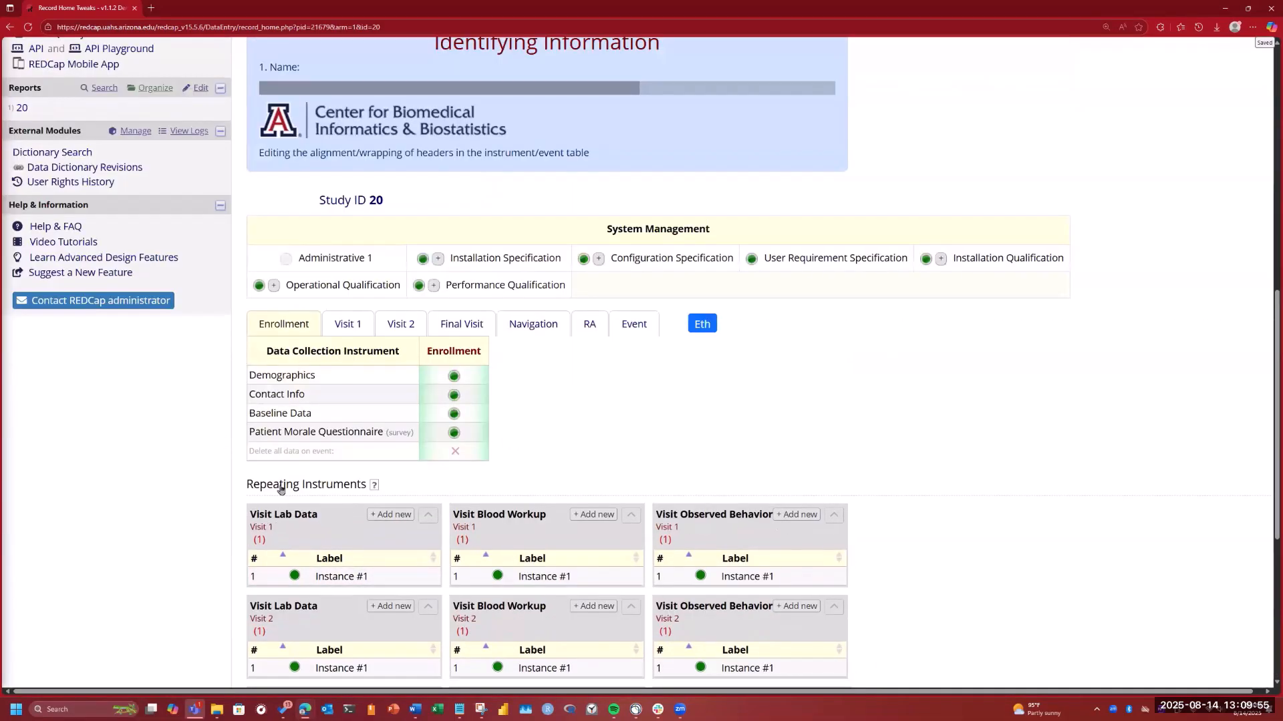
pyautogui.scroll(7, 190, 529)
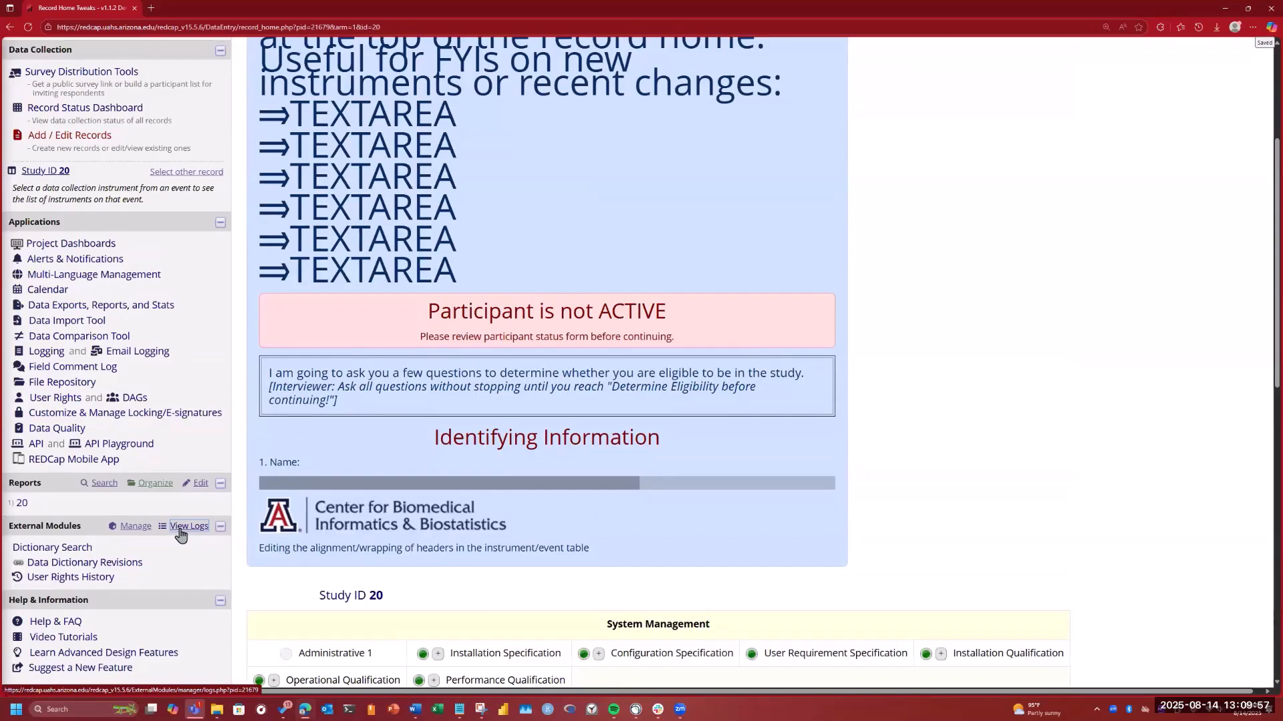
# Step: Add new record 21 from the Record Status Dashboard, mark its User Requirement Specification form Complete, and save and exit it
pyautogui.click(85, 109)
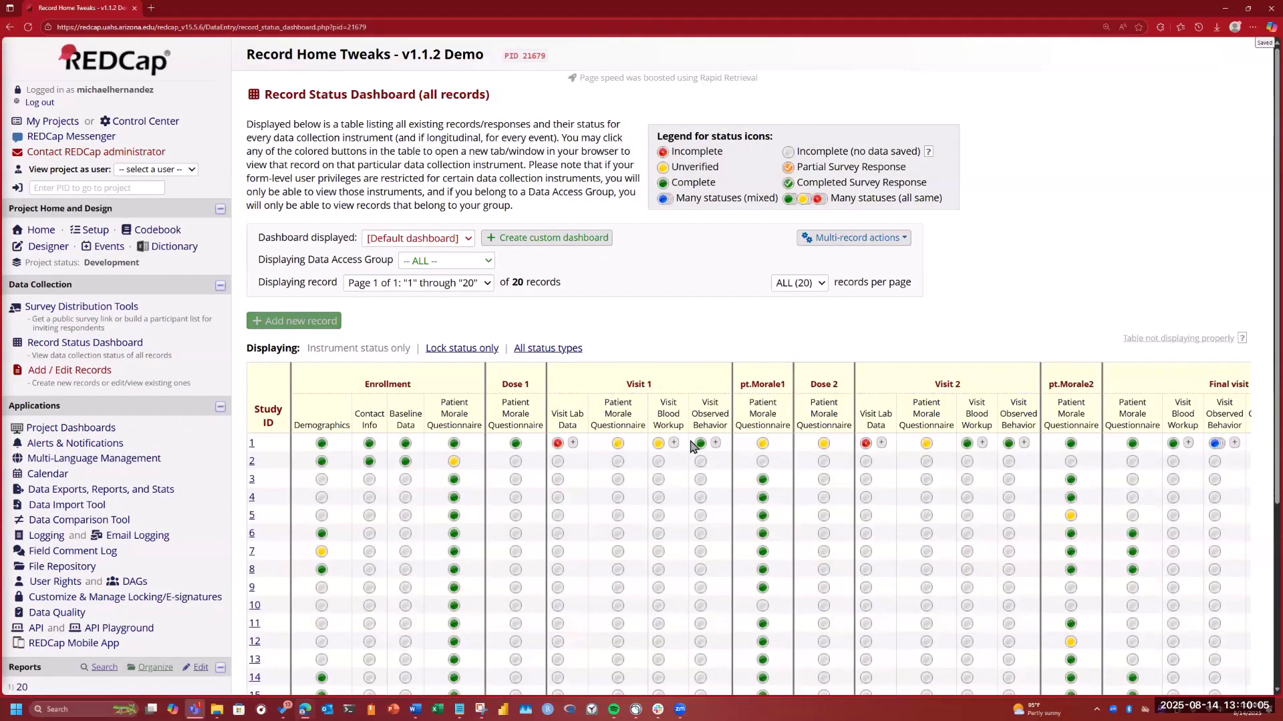
pyautogui.scroll(-7, 735, 488)
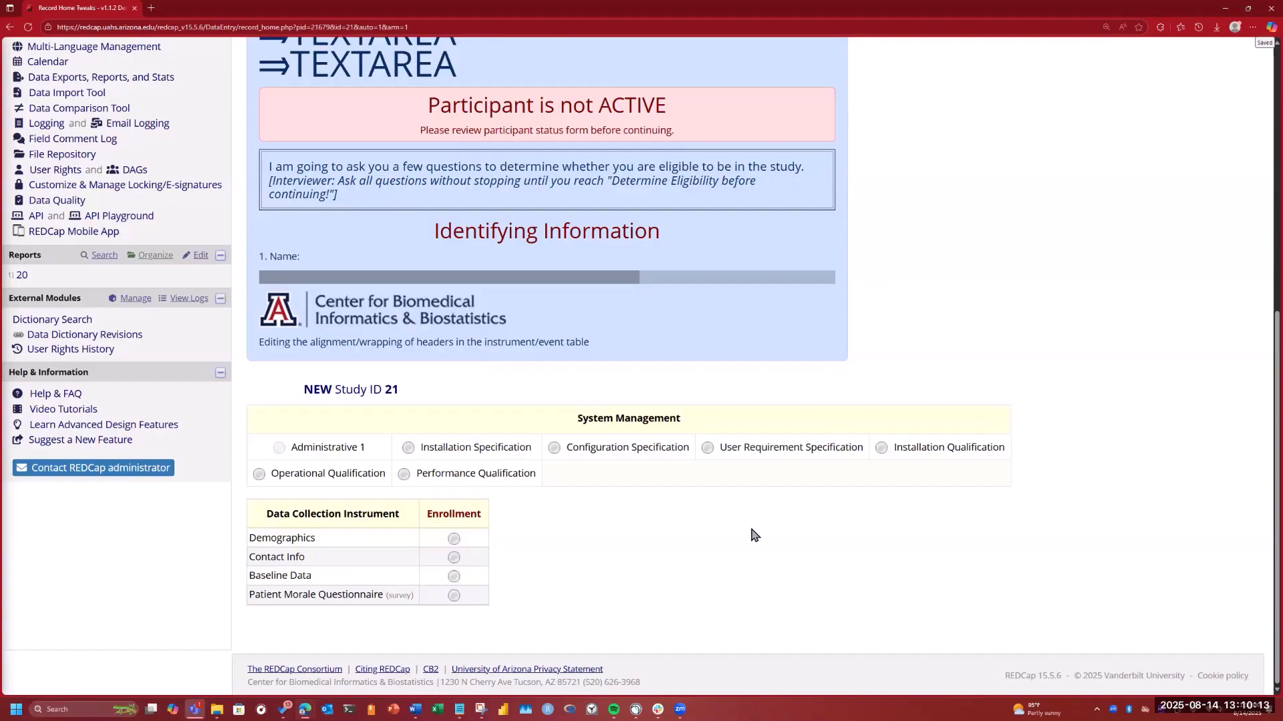
pyautogui.click(707, 448)
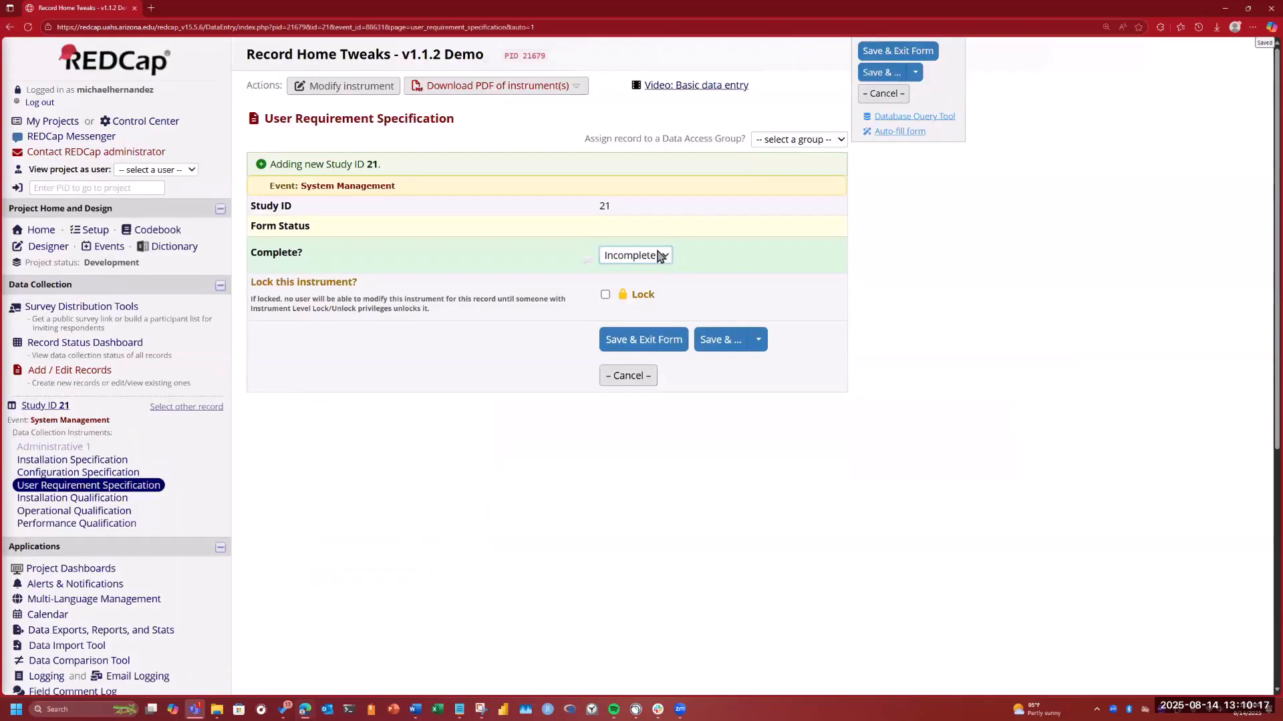
pyautogui.click(651, 257)
pyautogui.click(643, 311)
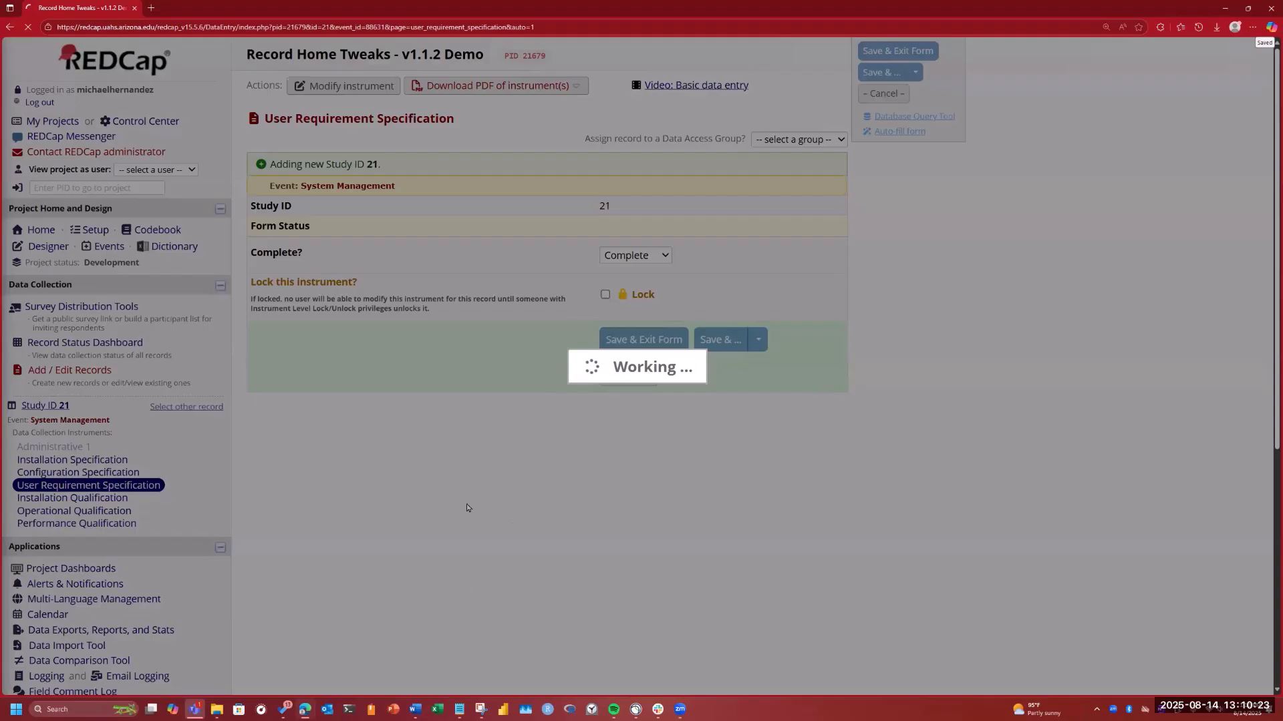
# Step: Auto-fill Study ID 21's Patient Morale Questionnaire for the Enrollment event, mark it Complete, and save and exit the form
pyautogui.scroll(-8, 341, 454)
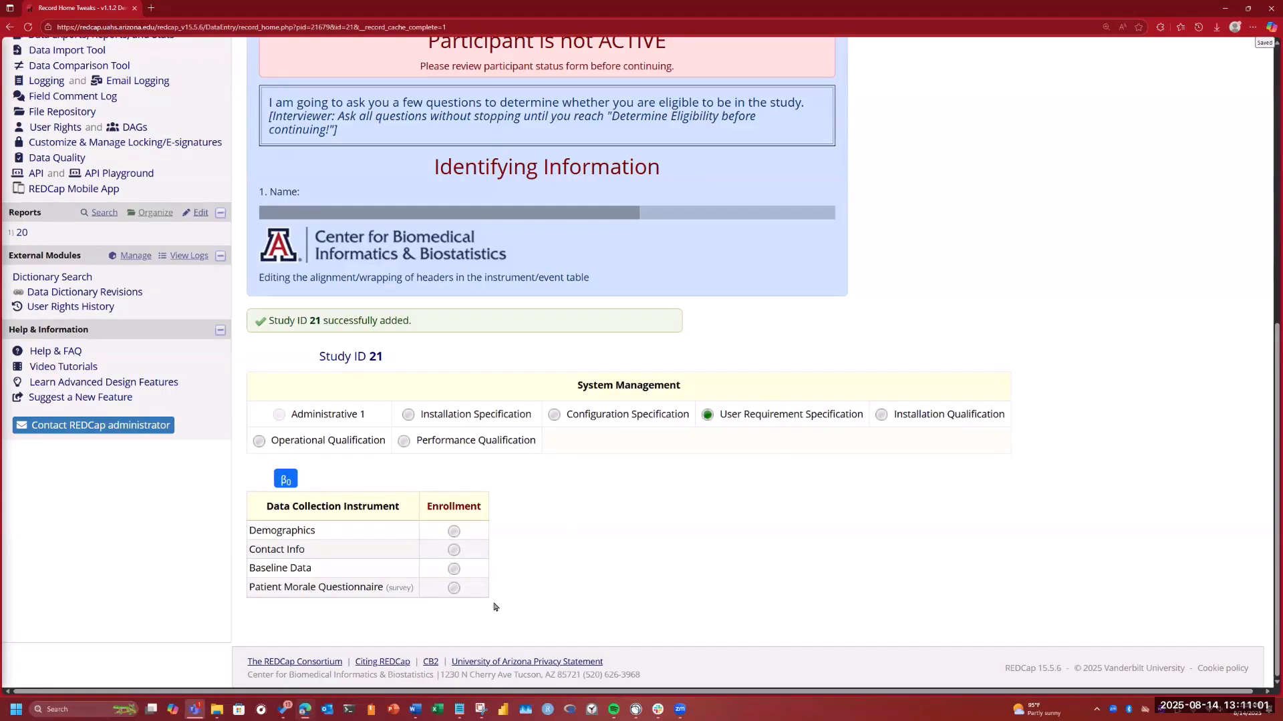
pyautogui.click(454, 588)
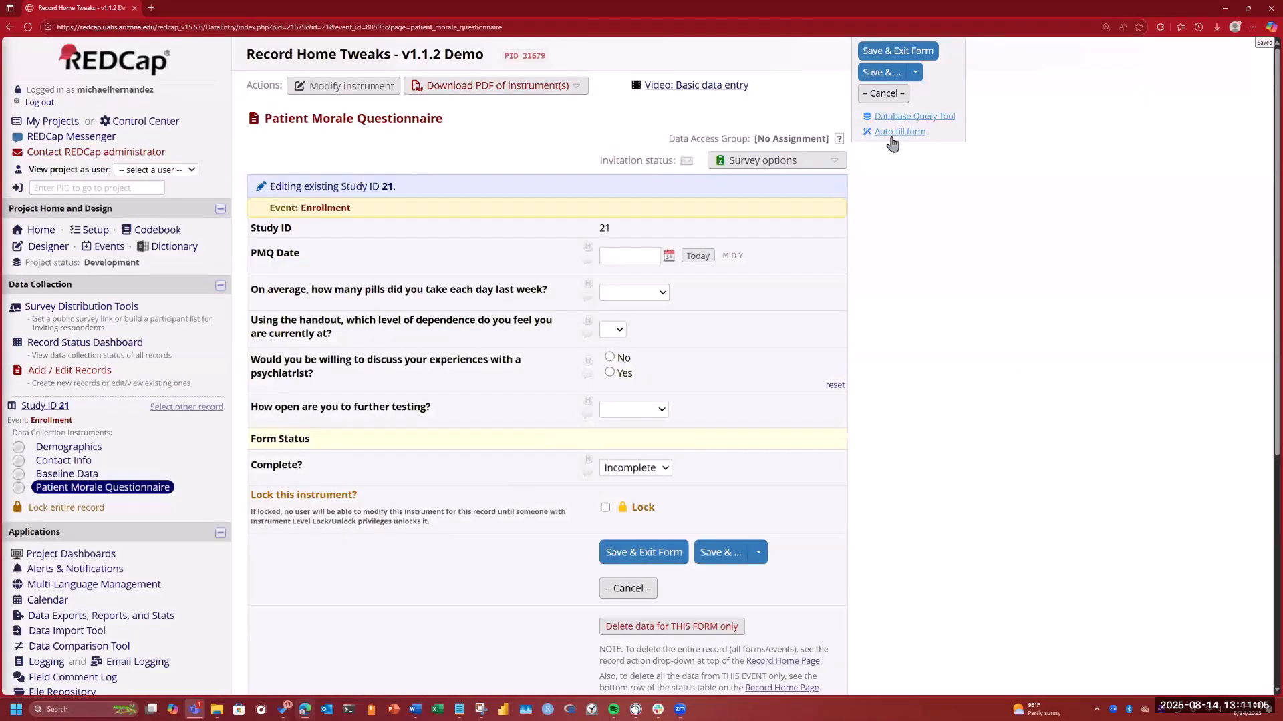
pyautogui.click(891, 137)
pyautogui.scroll(-3, 699, 267)
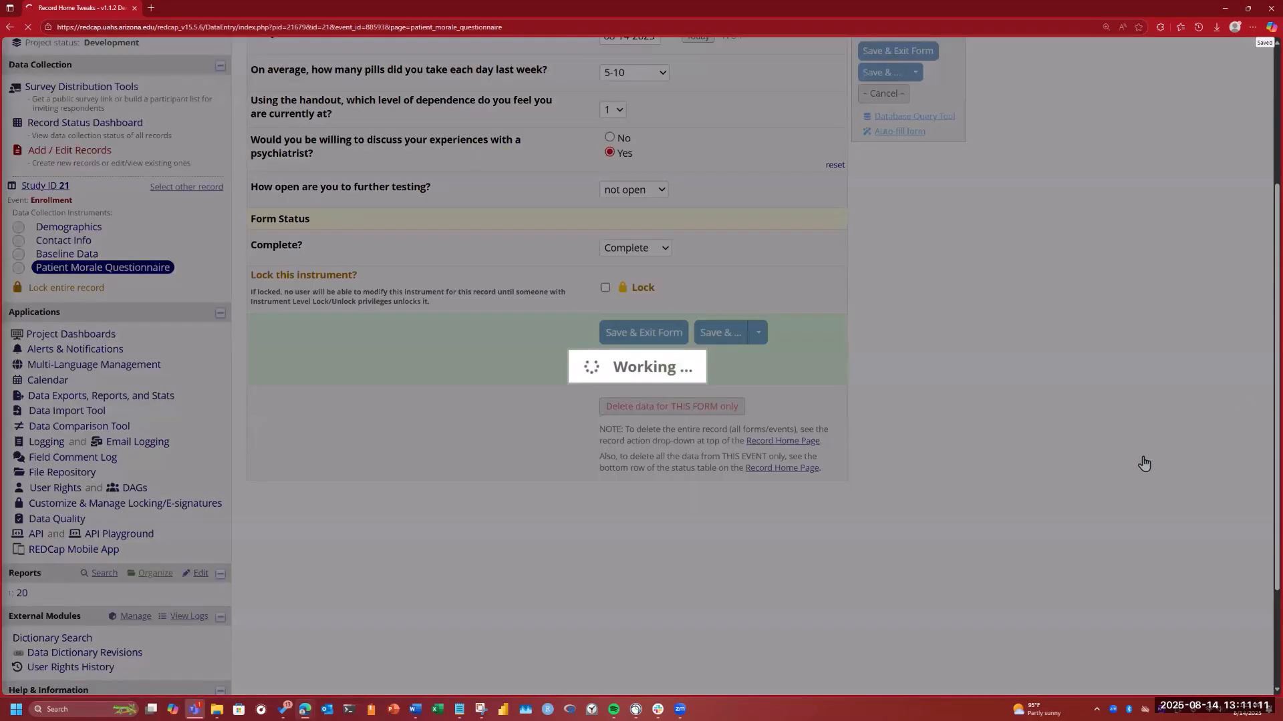
# Step: Auto-fill Study ID 21's Demographics form for the Enrollment event with status Complete, and save and exit it
pyautogui.scroll(-6, 1144, 463)
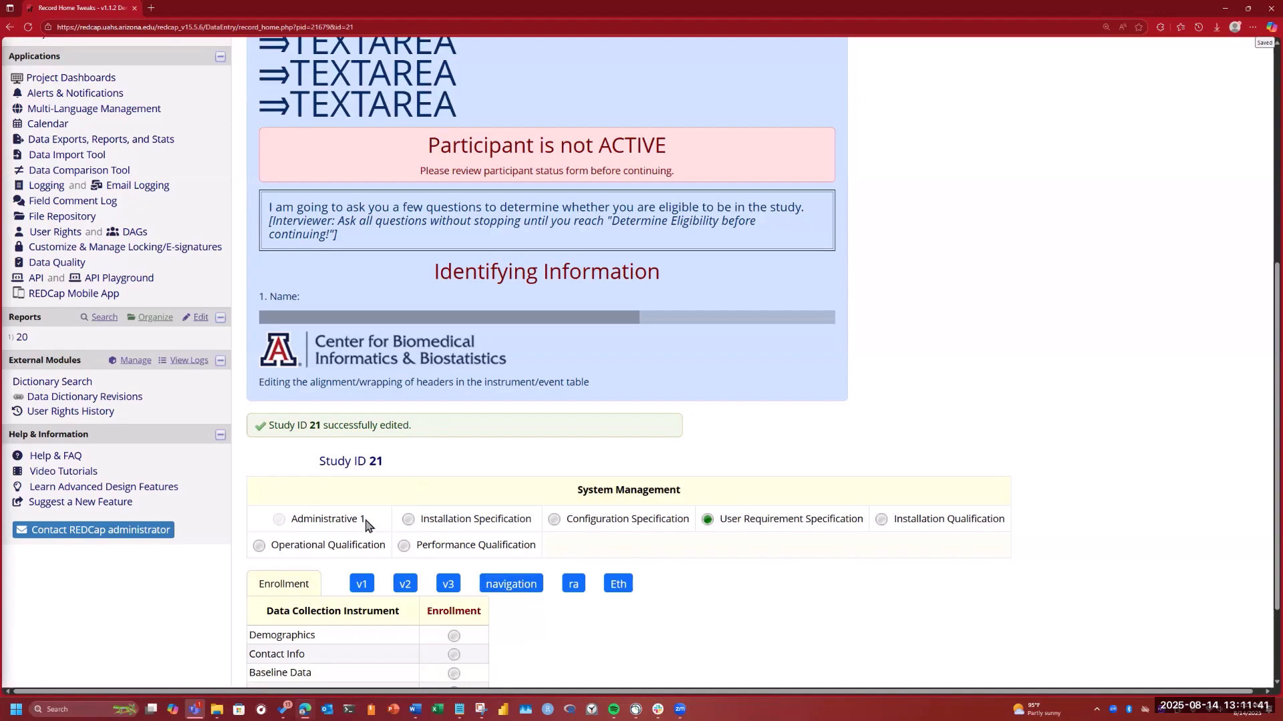
pyautogui.scroll(-2, 365, 524)
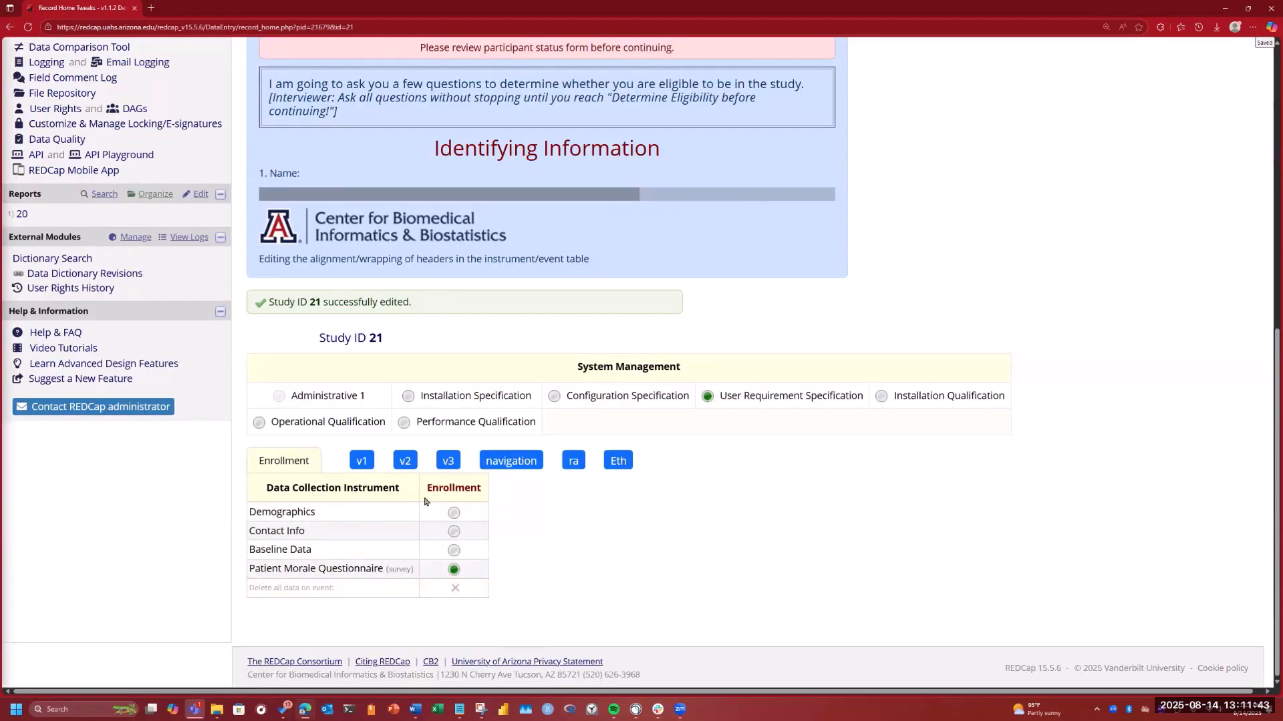
pyautogui.click(453, 513)
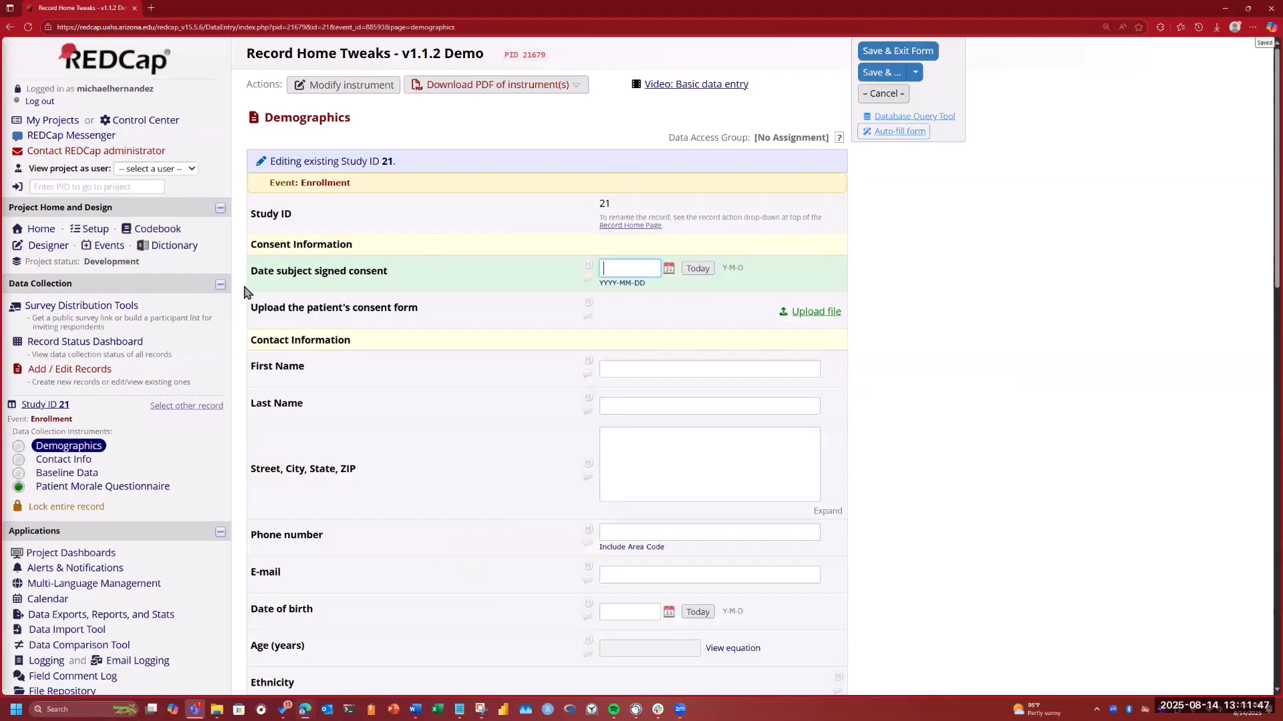
pyautogui.click(900, 132)
pyautogui.scroll(-15, 618, 402)
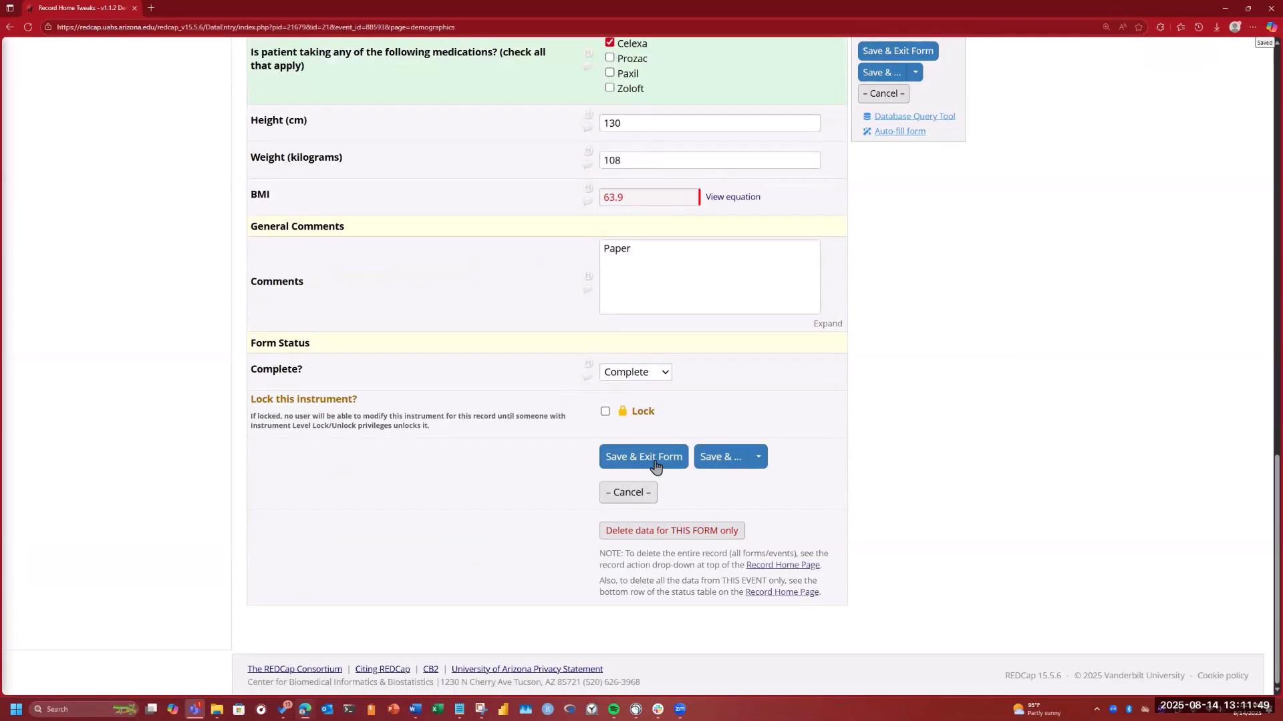
pyautogui.click(655, 461)
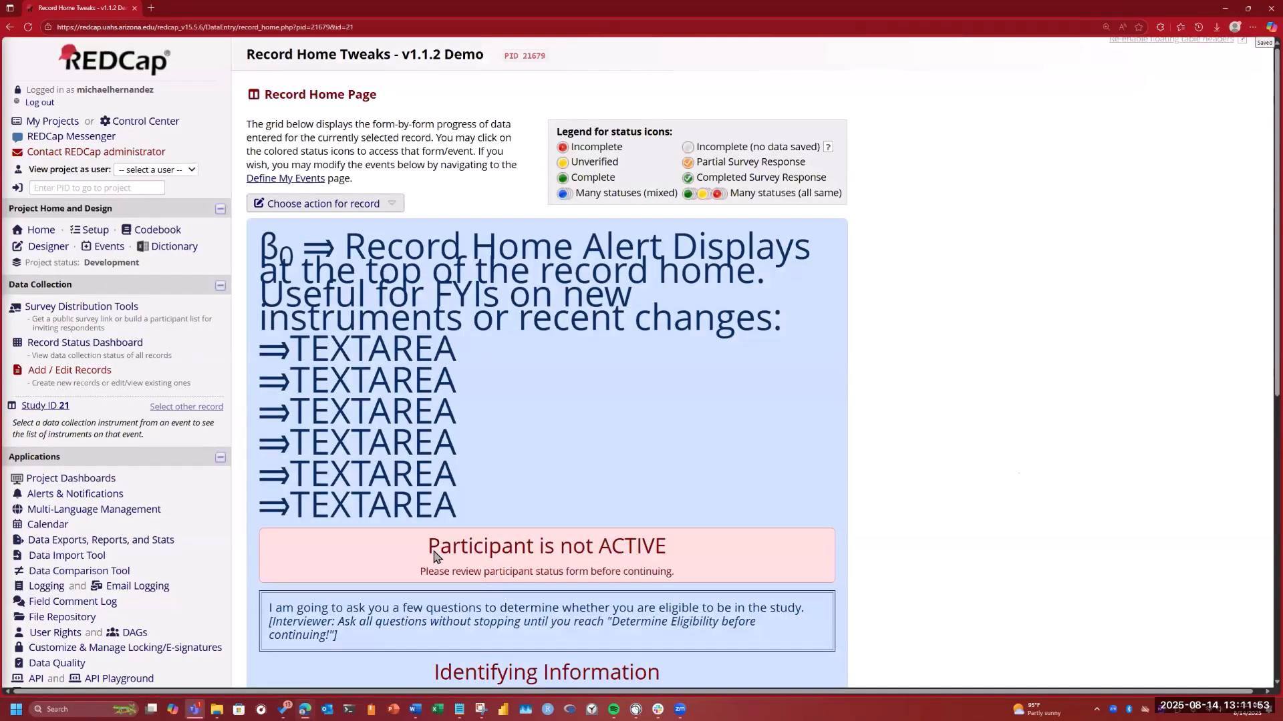
# Step: Reveal the hidden Visit 1 events on Study ID 21's record home page, and reload the page to reset them
pyautogui.scroll(-8, 435, 556)
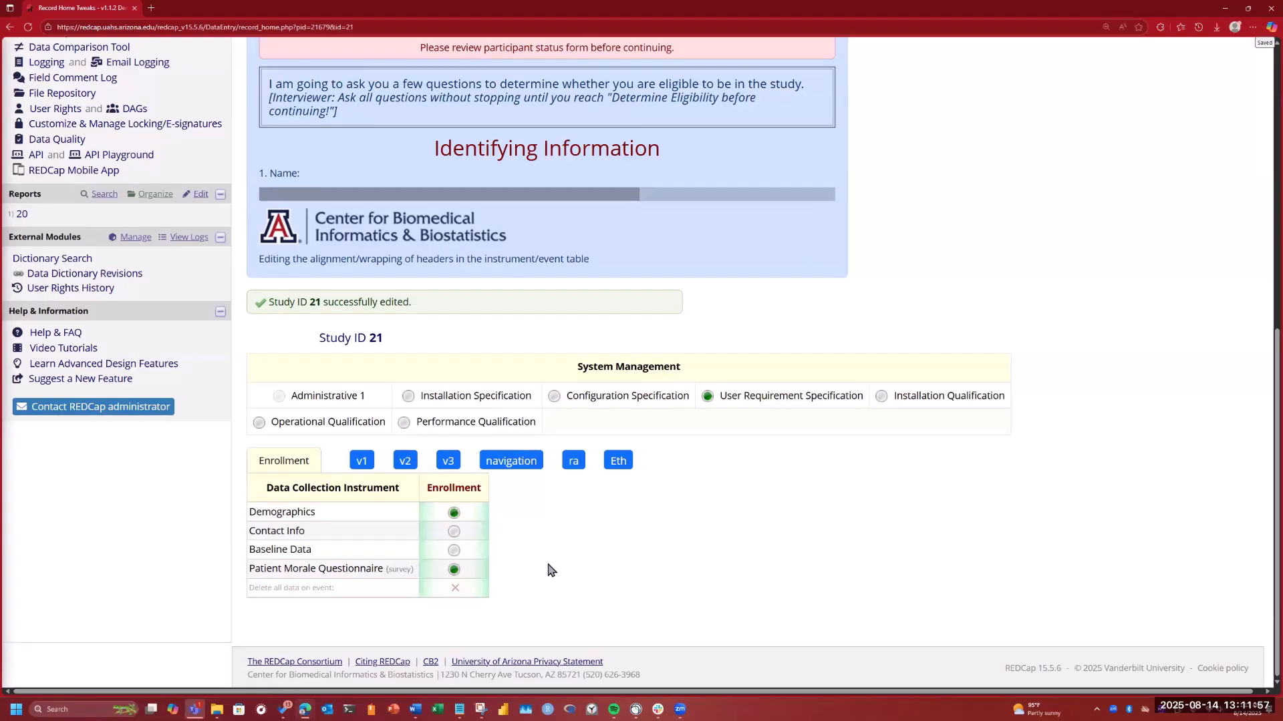
pyautogui.click(369, 466)
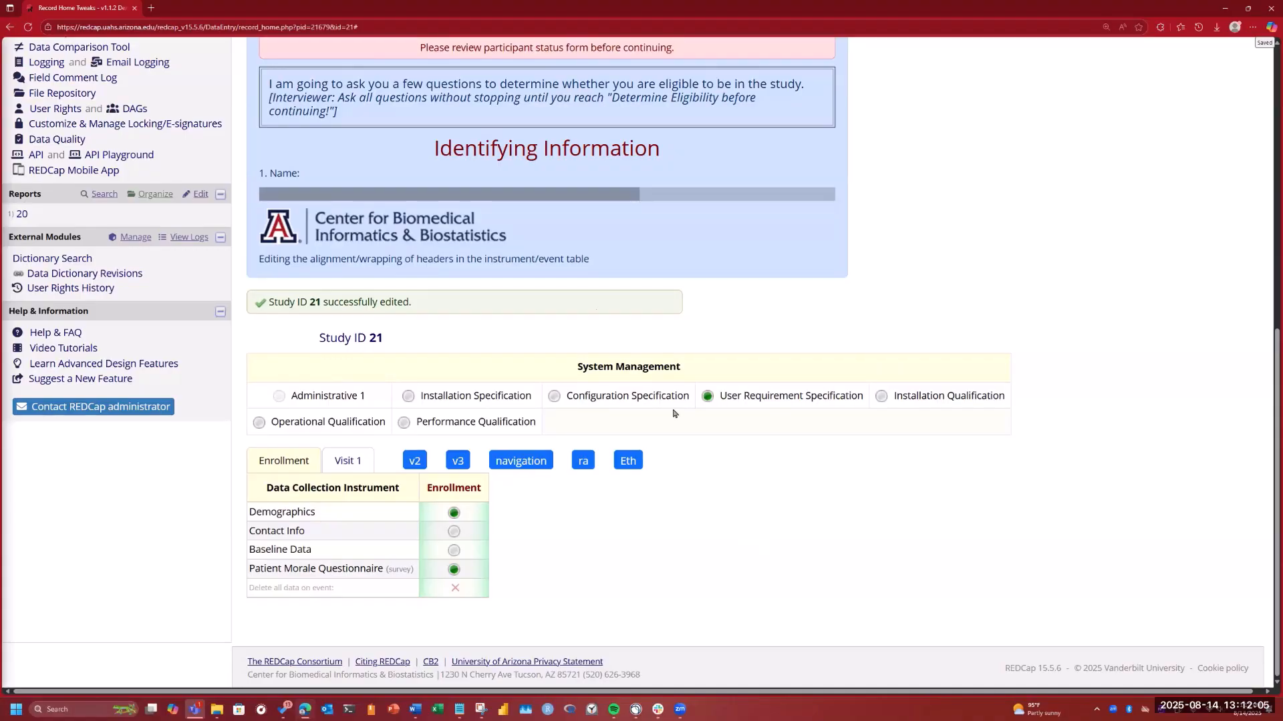
pyautogui.click(28, 27)
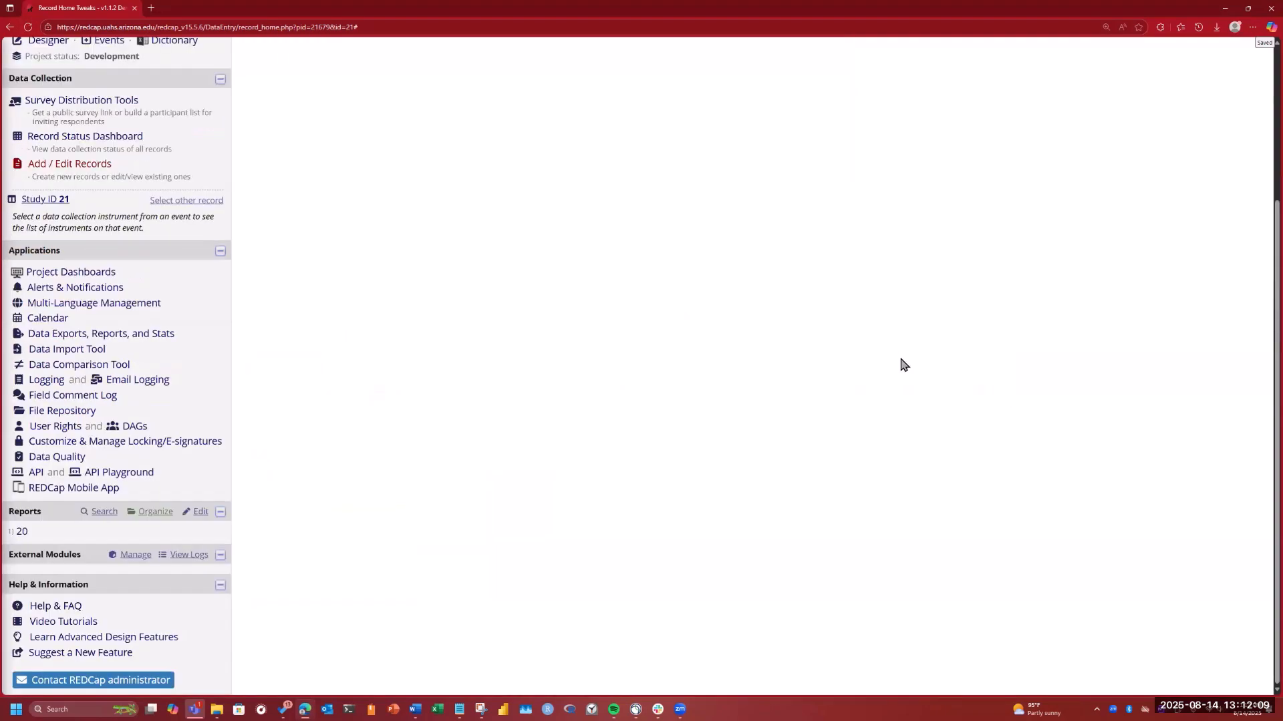
# Step: Reveal Visit 1 for Study ID 21, mark its pt.Morale1 Patient Morale Questionnaire Complete, and save and exit the form
pyautogui.scroll(-5, 473, 583)
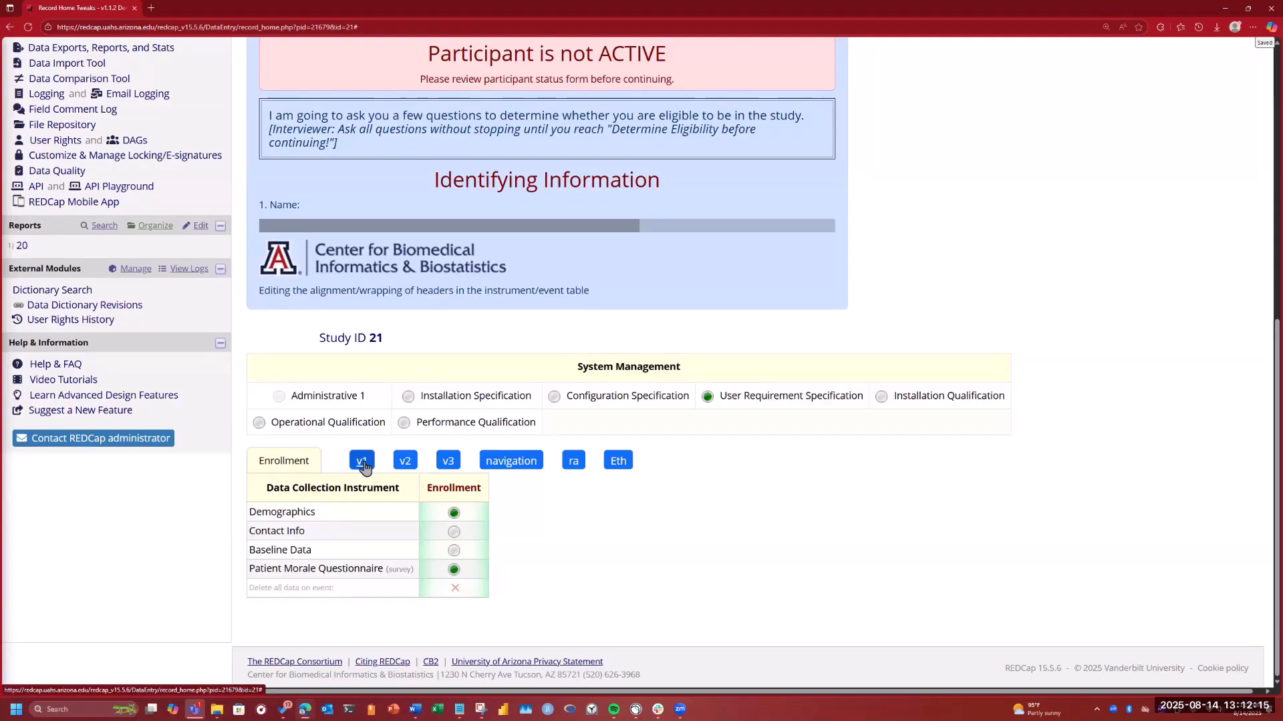
pyautogui.click(364, 463)
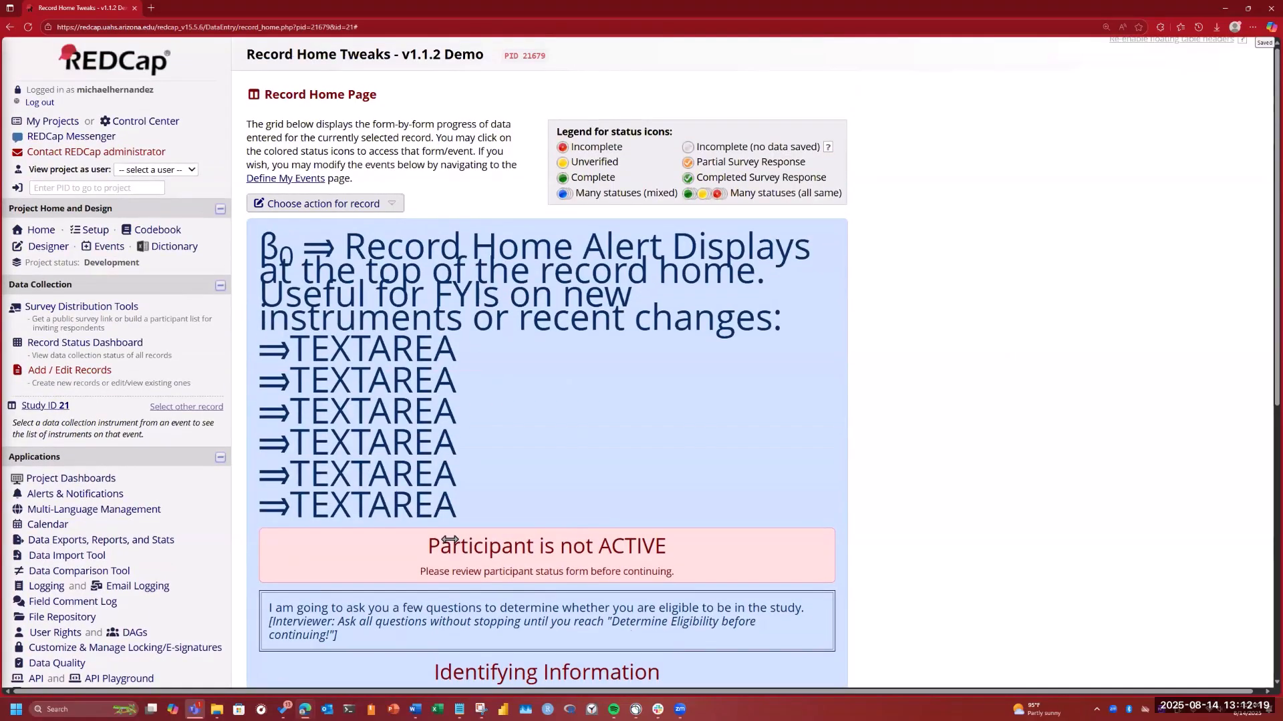
pyautogui.scroll(-7, 364, 461)
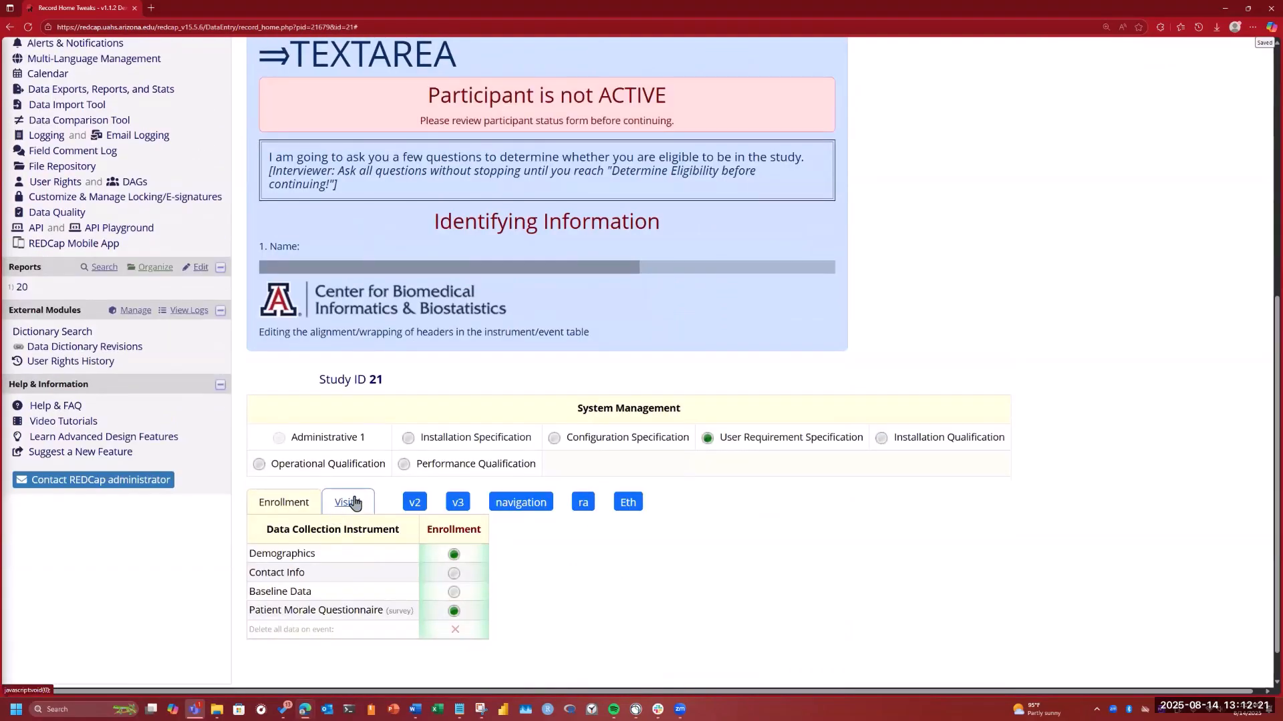
pyautogui.click(349, 503)
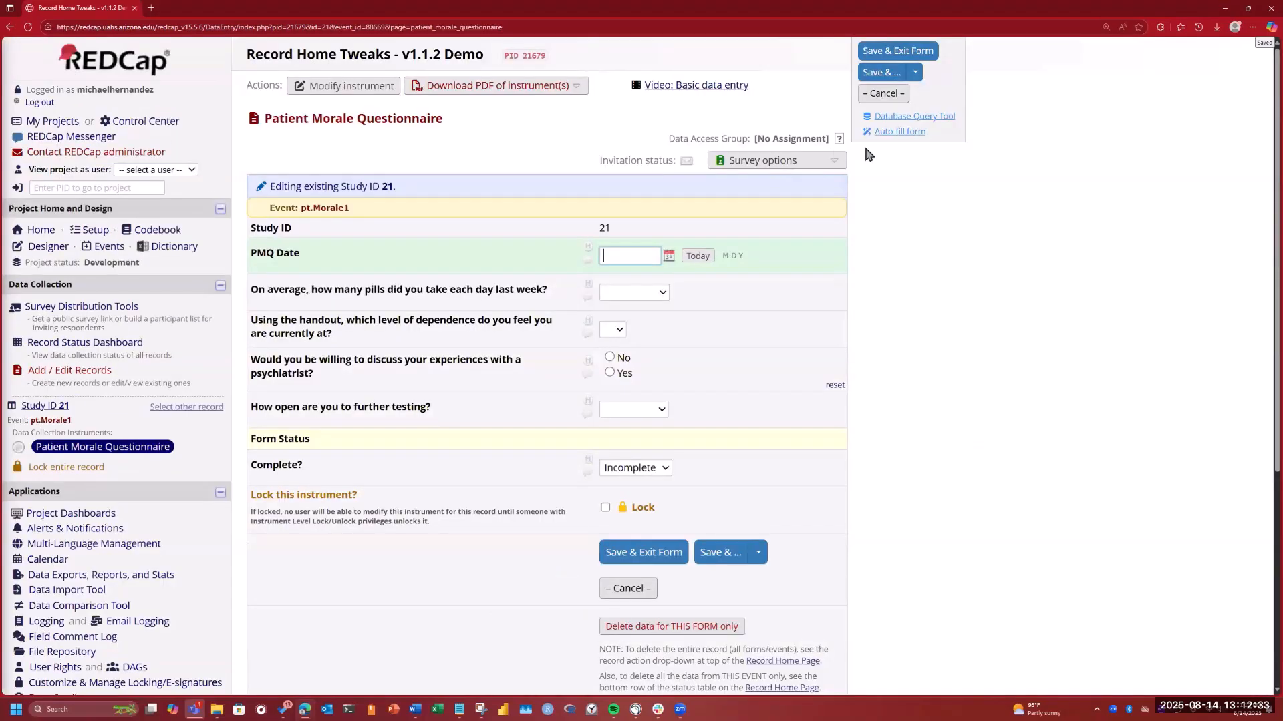
pyautogui.scroll(-4, 636, 115)
pyautogui.click(663, 230)
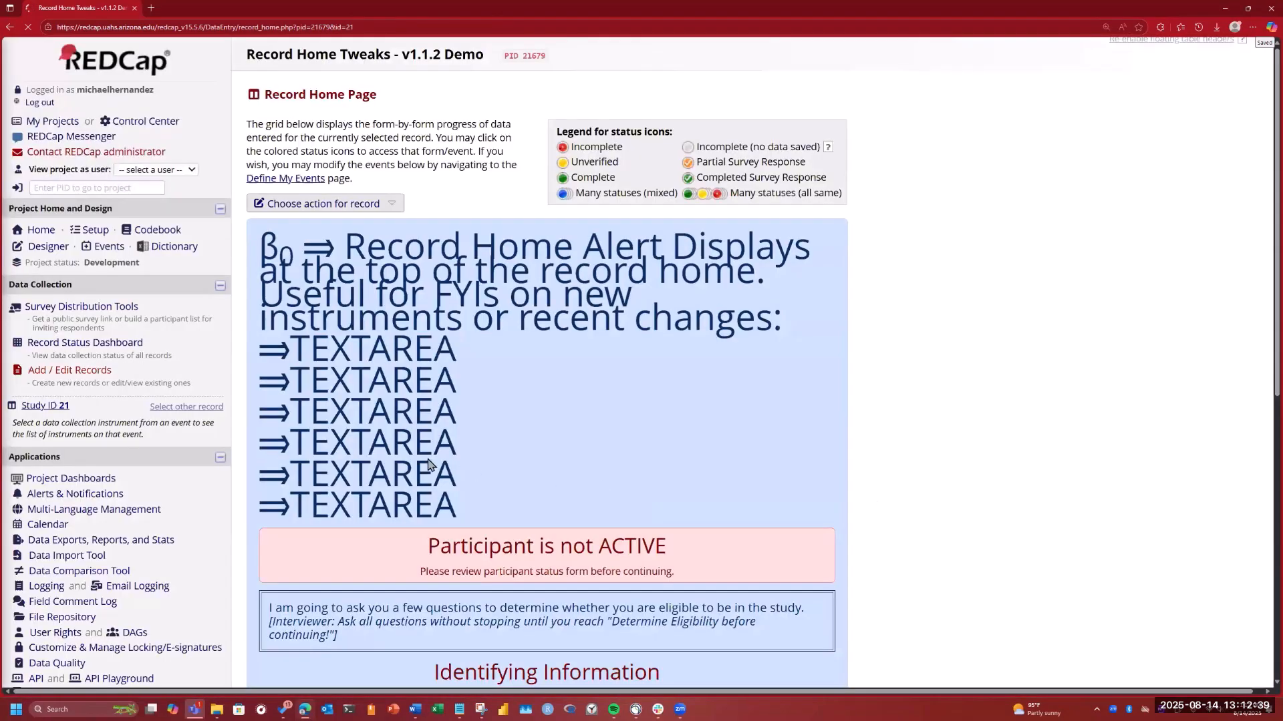
# Step: Compare the Enrollment and Visit 1 instrument tables on Study ID 21's record home page by switching between them
pyautogui.scroll(-8, 425, 460)
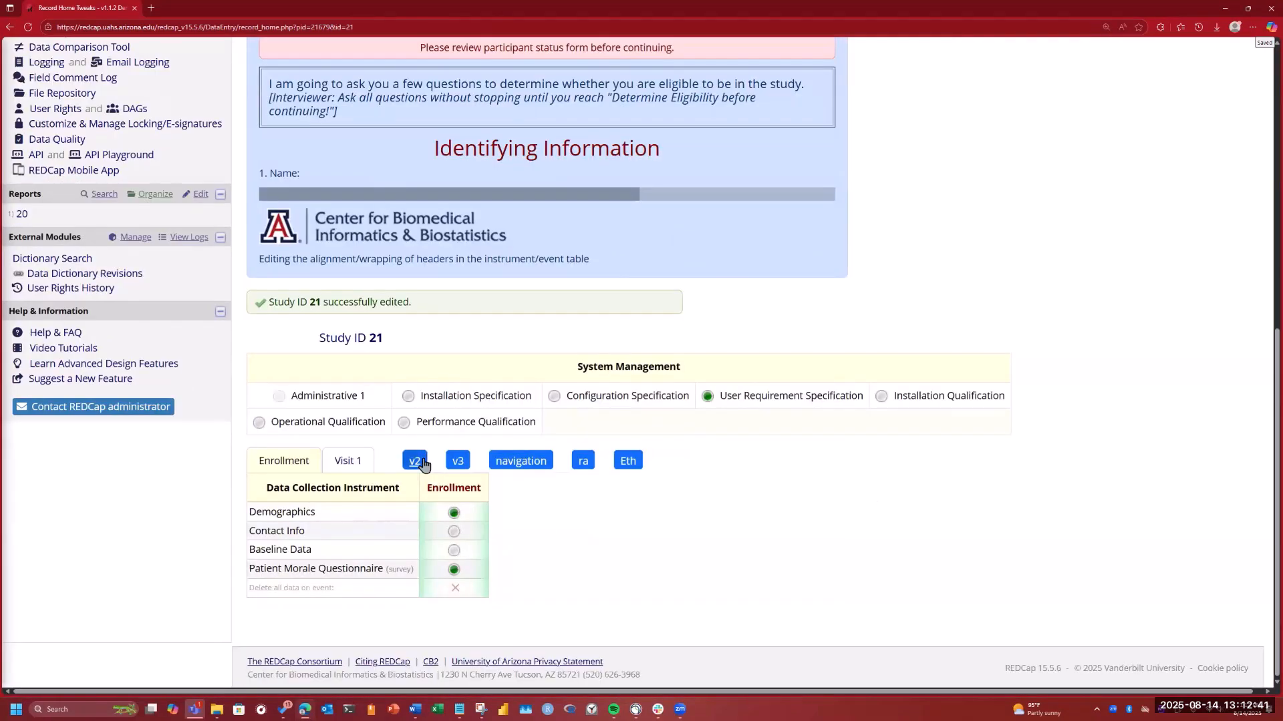
pyautogui.click(357, 463)
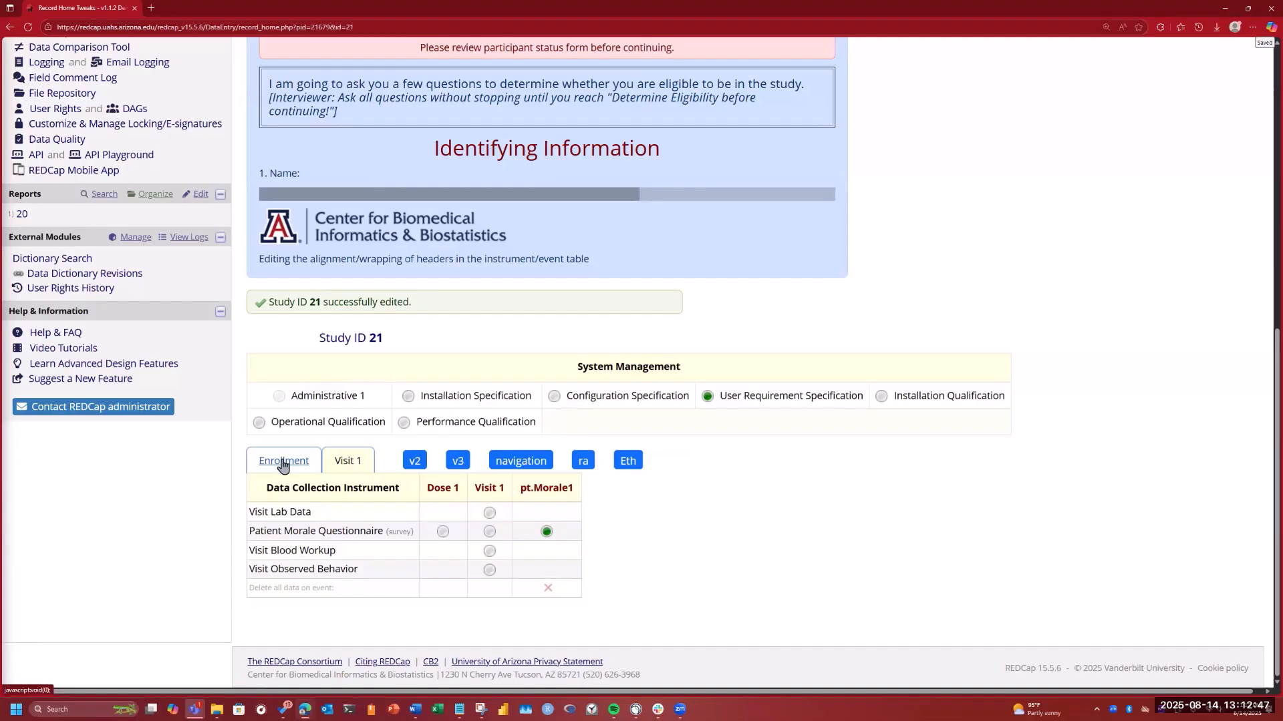
pyautogui.click(346, 472)
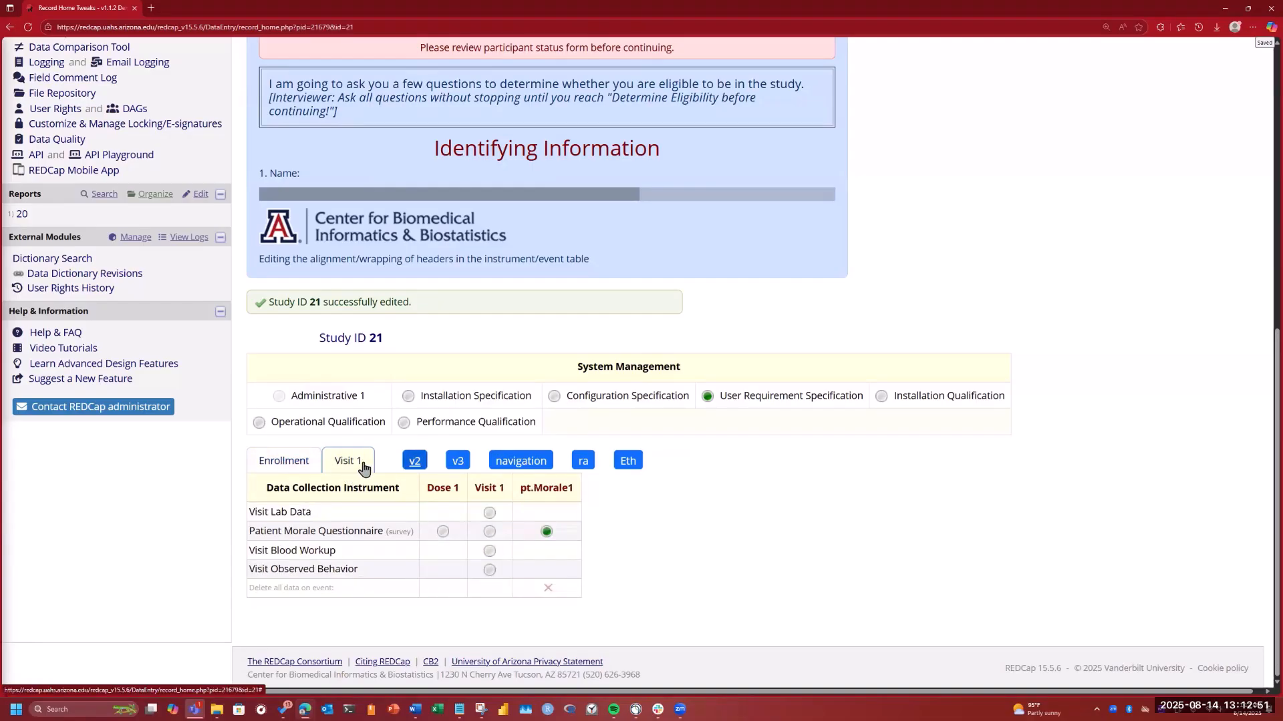
pyautogui.click(299, 465)
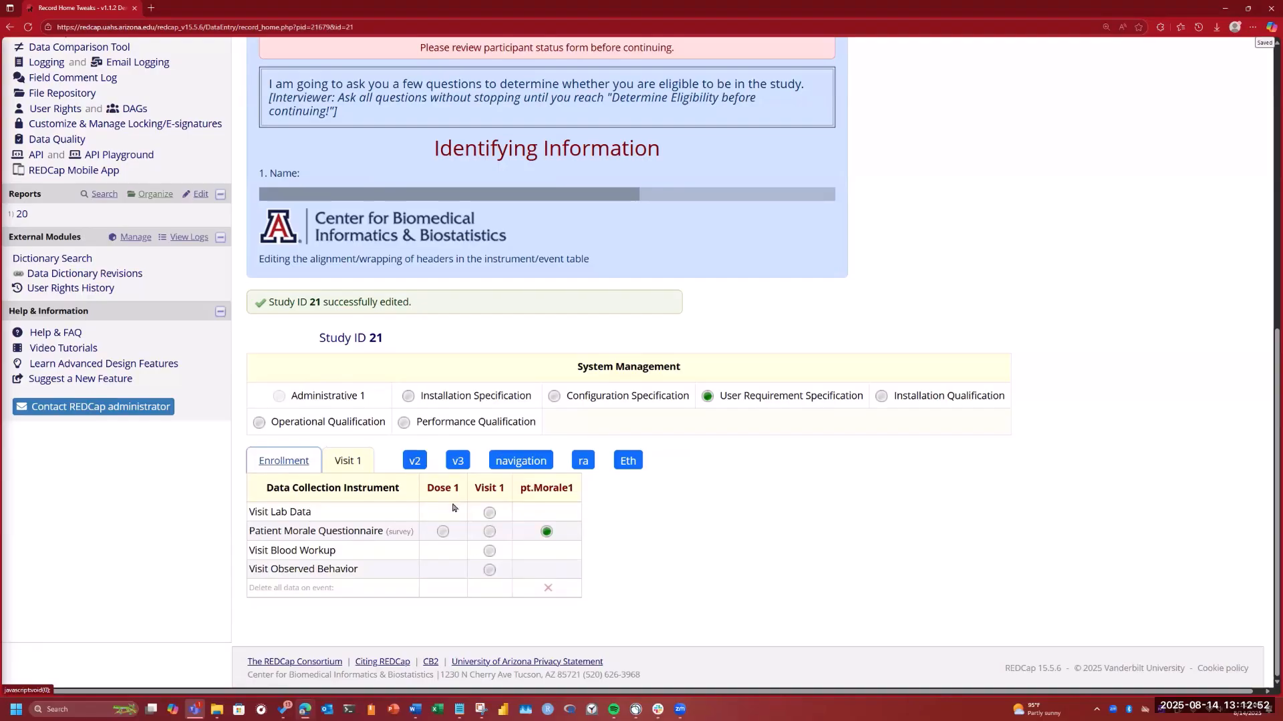
pyautogui.click(356, 468)
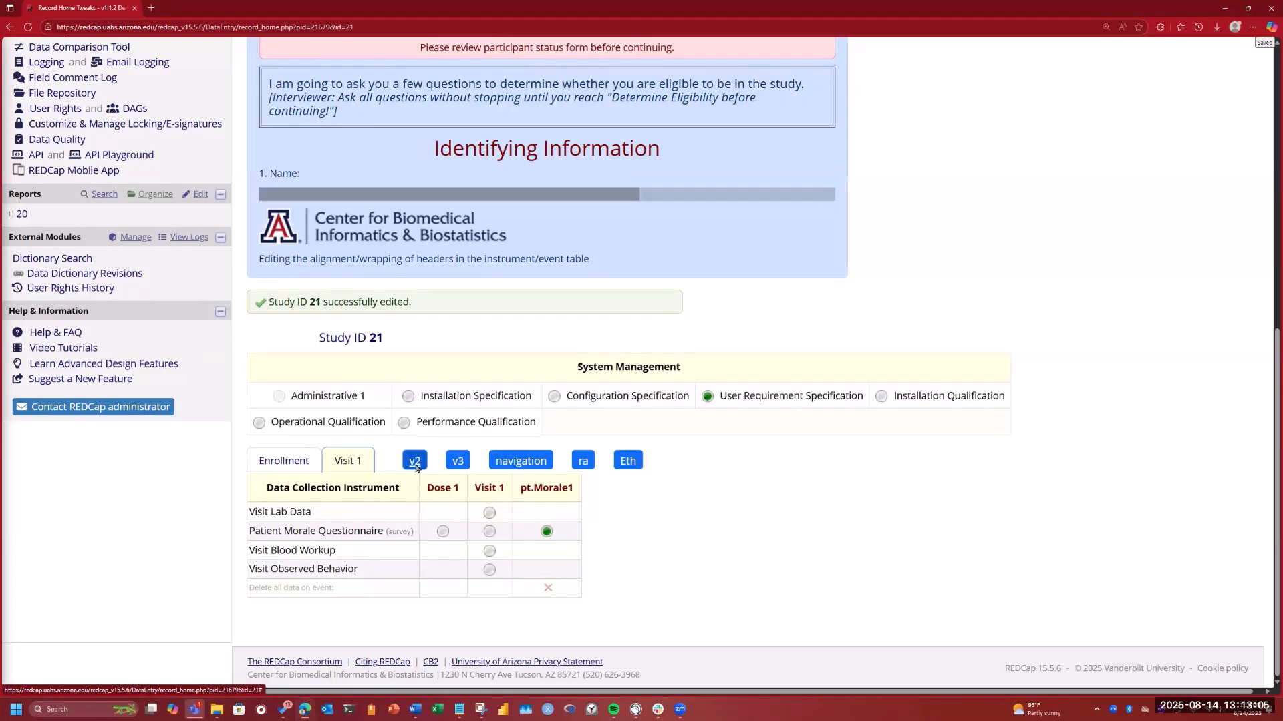
# Step: Reveal the hidden Visit 2 events on Study ID 21's record home page and display their instrument table
pyautogui.scroll(8, 1147, 434)
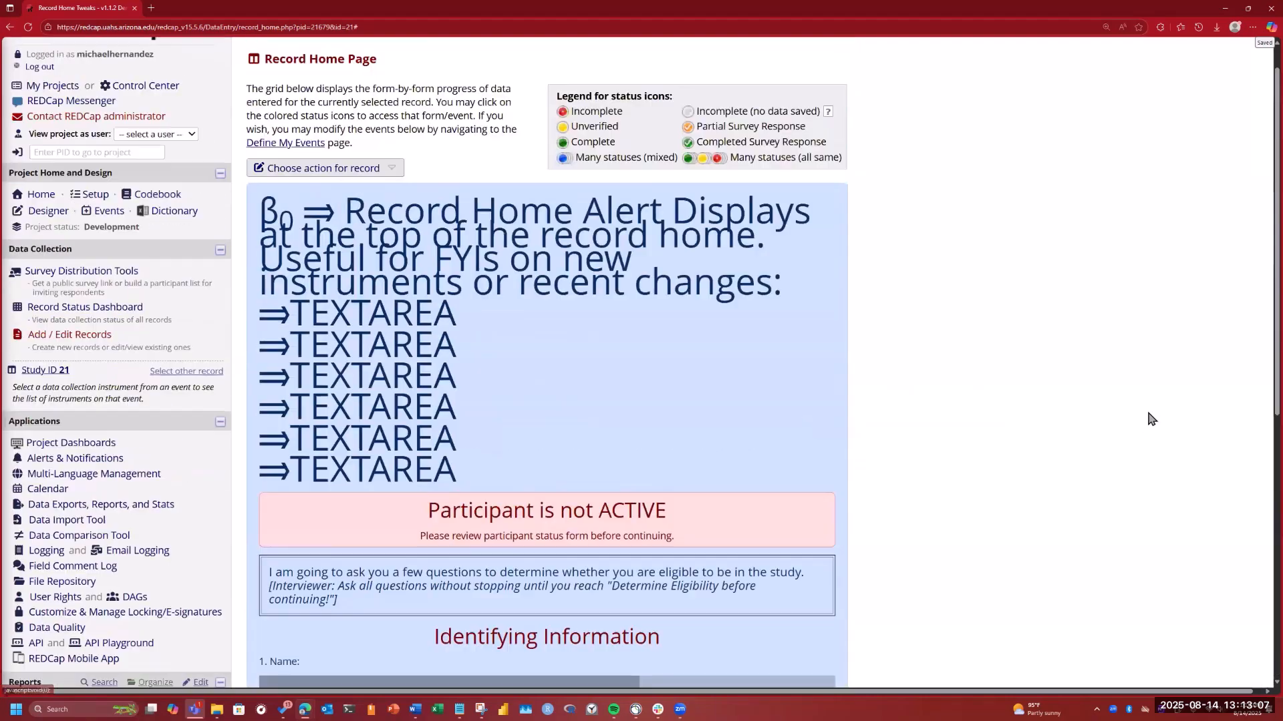
pyautogui.scroll(-5, 1146, 414)
pyautogui.scroll(5, 1115, 405)
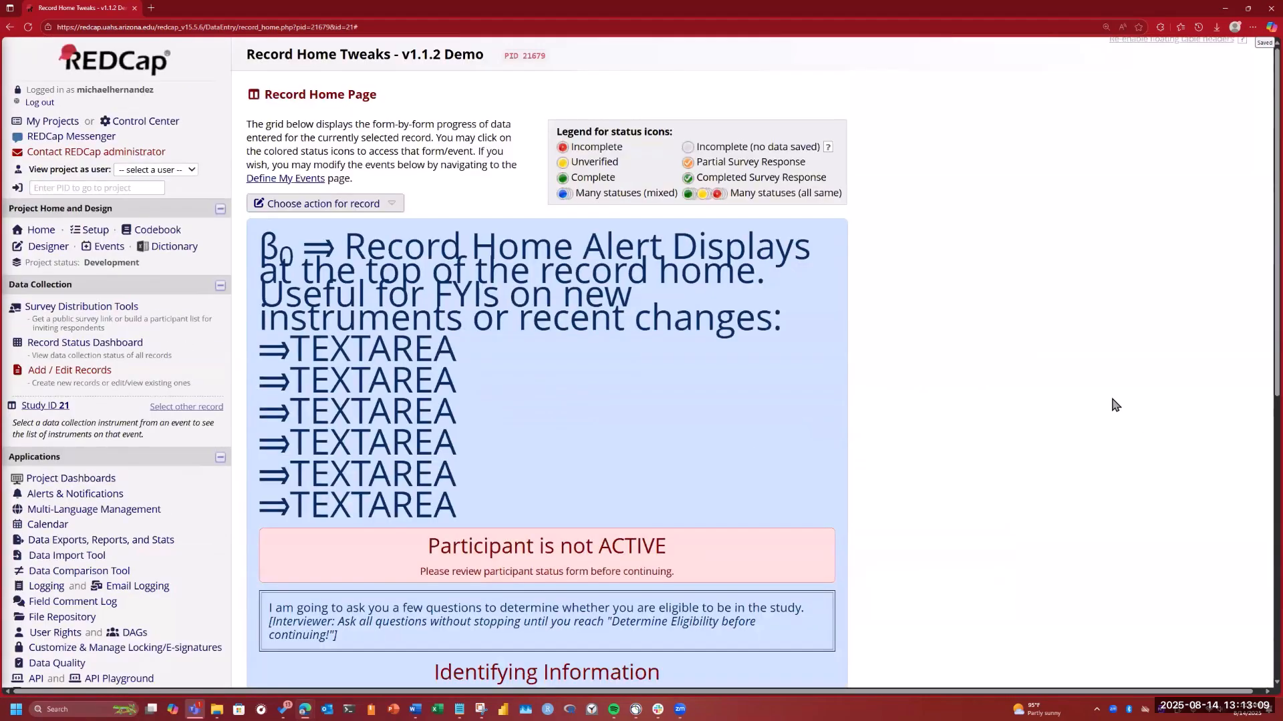
pyautogui.scroll(-2, 1108, 415)
pyautogui.scroll(2, 1106, 418)
pyautogui.scroll(-8, 1100, 424)
pyautogui.click(401, 484)
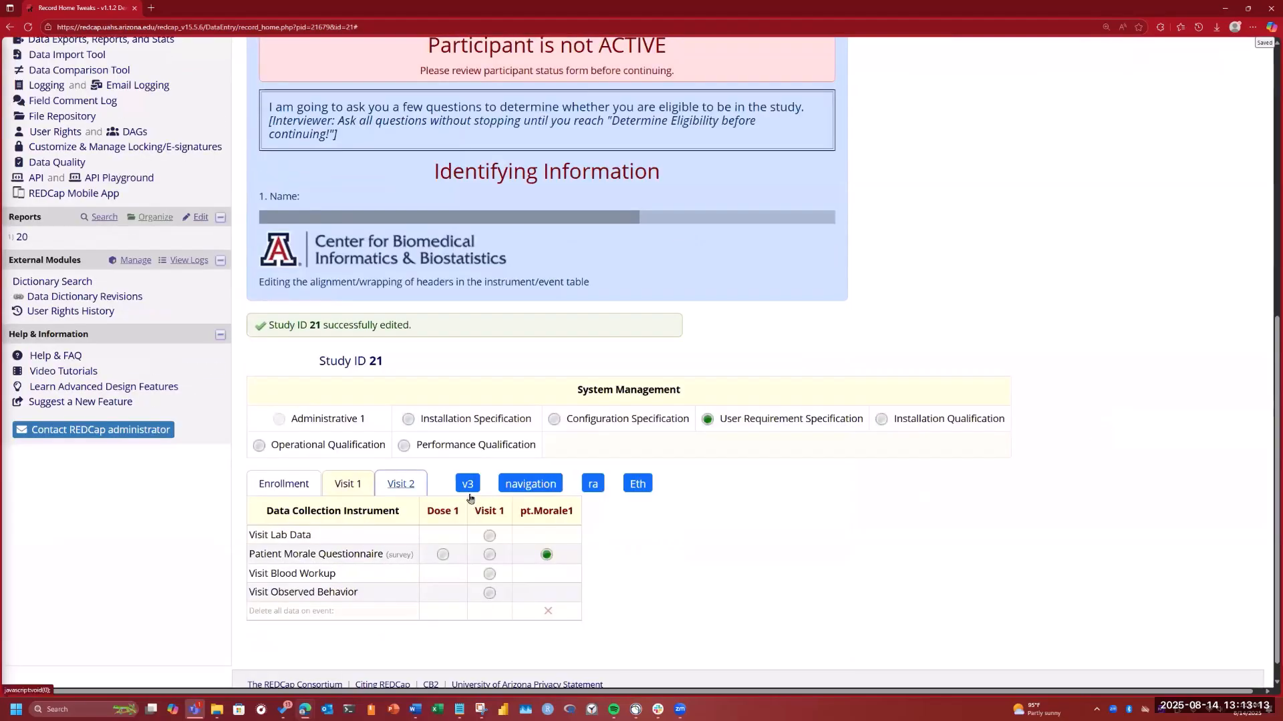
# Step: Auto-fill Study ID 21's Patient Morale Questionnaire for the pt.Morale2 event, mark it Complete, and save and exit the form
pyautogui.click(545, 555)
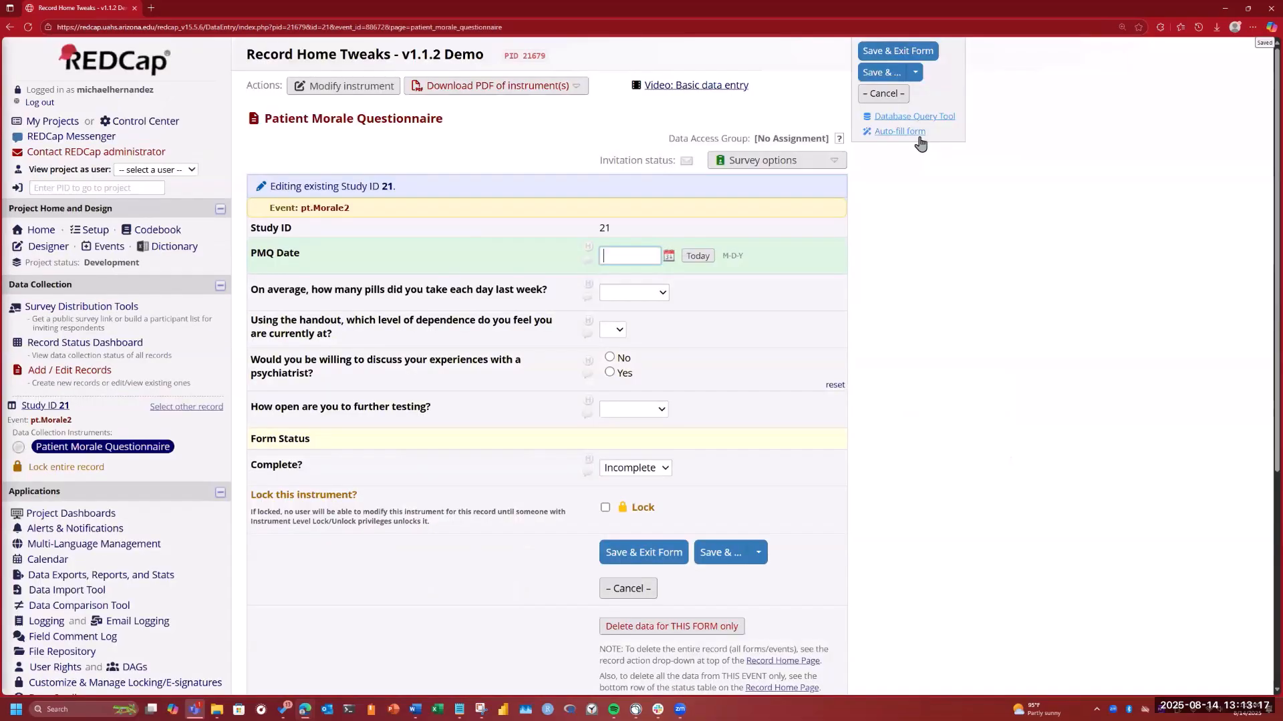
pyautogui.click(899, 131)
pyautogui.scroll(-5, 710, 294)
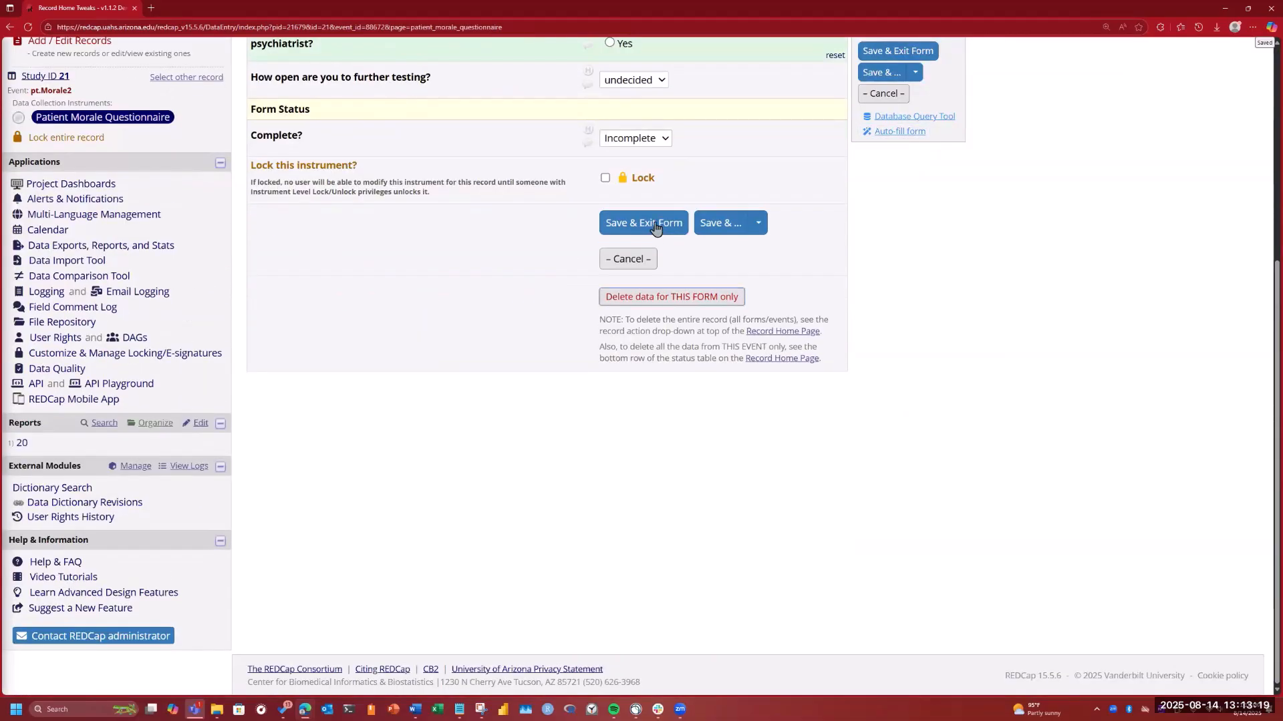
pyautogui.click(638, 138)
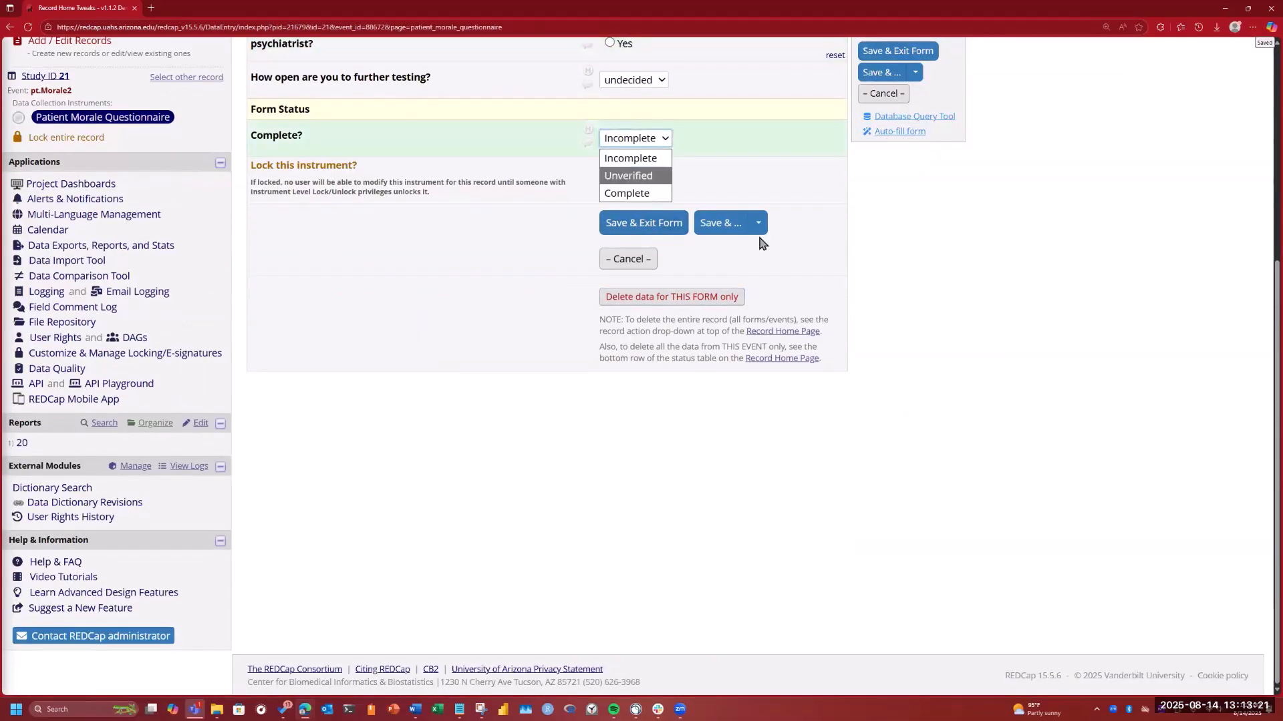
pyautogui.press('Tab')
pyautogui.press('Return')
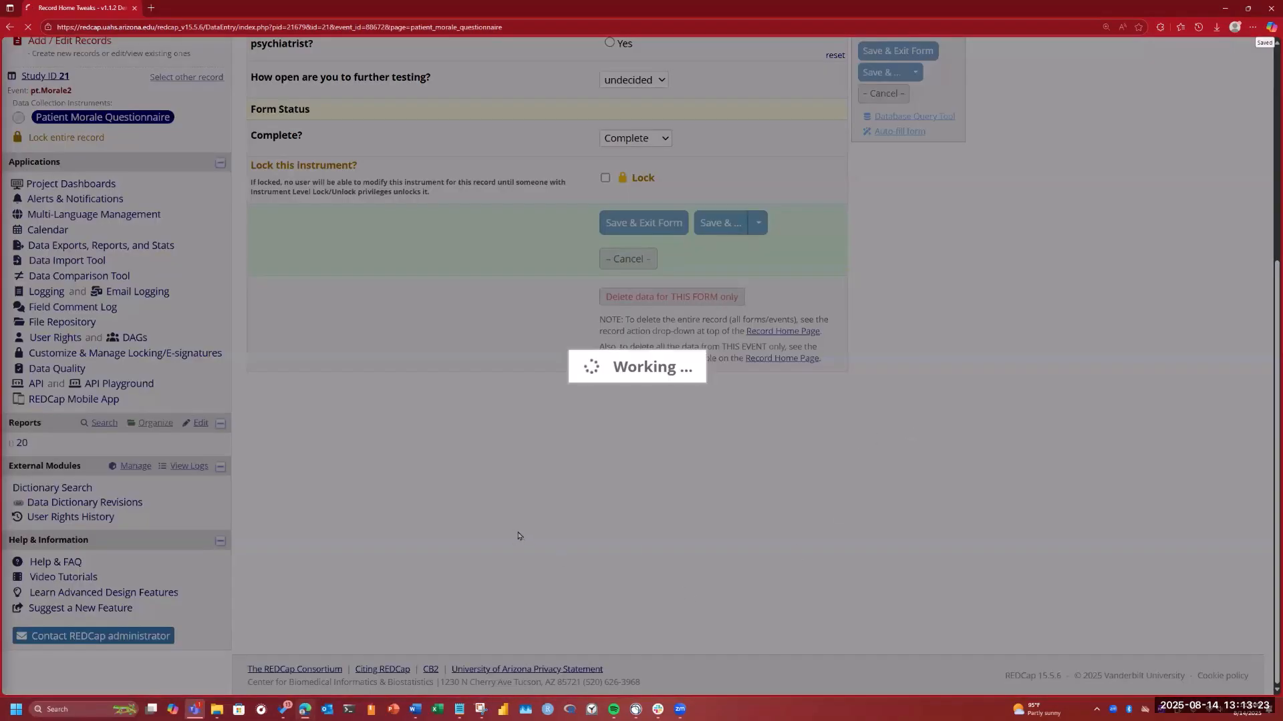
# Step: Review the Visit 1, Visit 2 and Enrollment instrument tables on Study ID 21's record home page
pyautogui.scroll(-10, 507, 548)
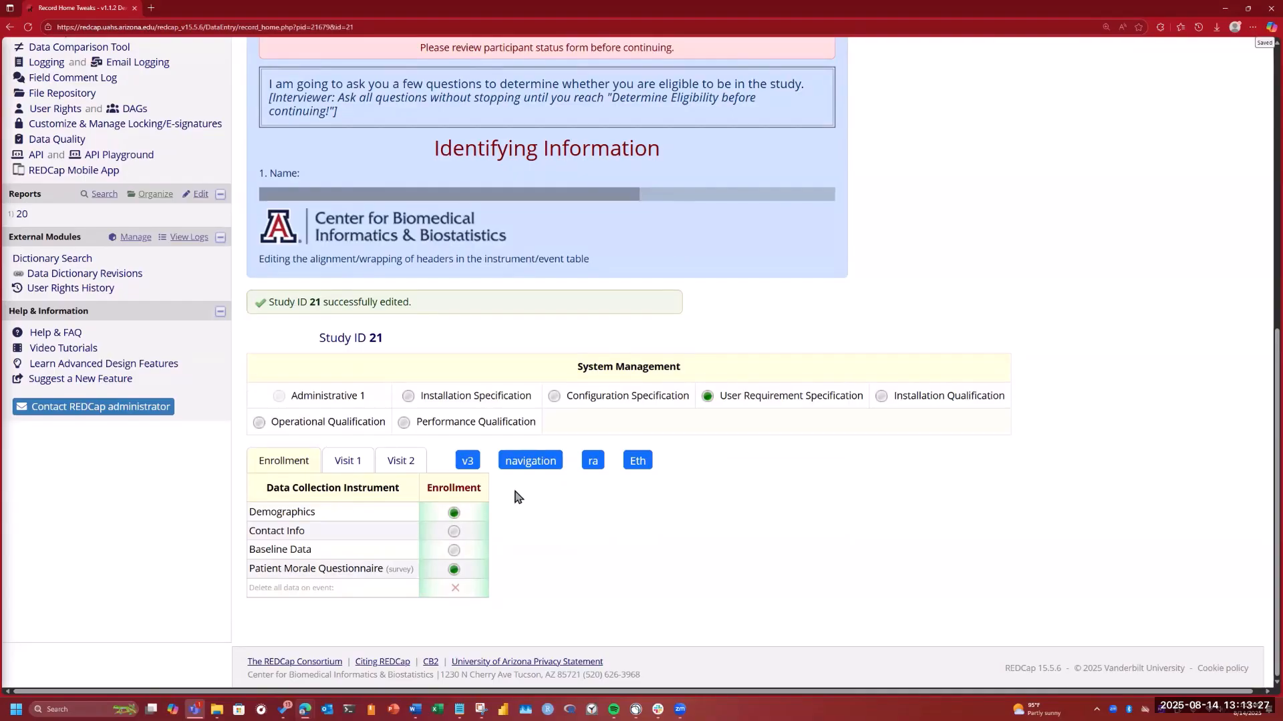
pyautogui.click(354, 466)
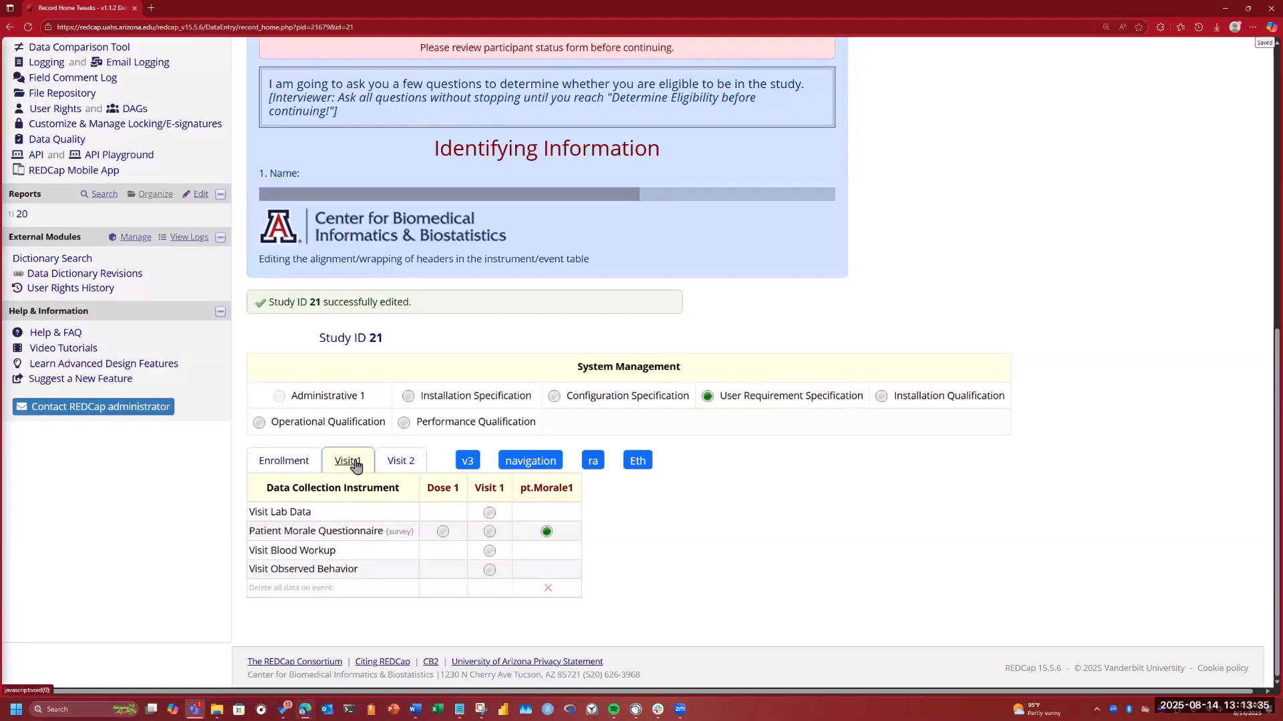
pyautogui.click(407, 465)
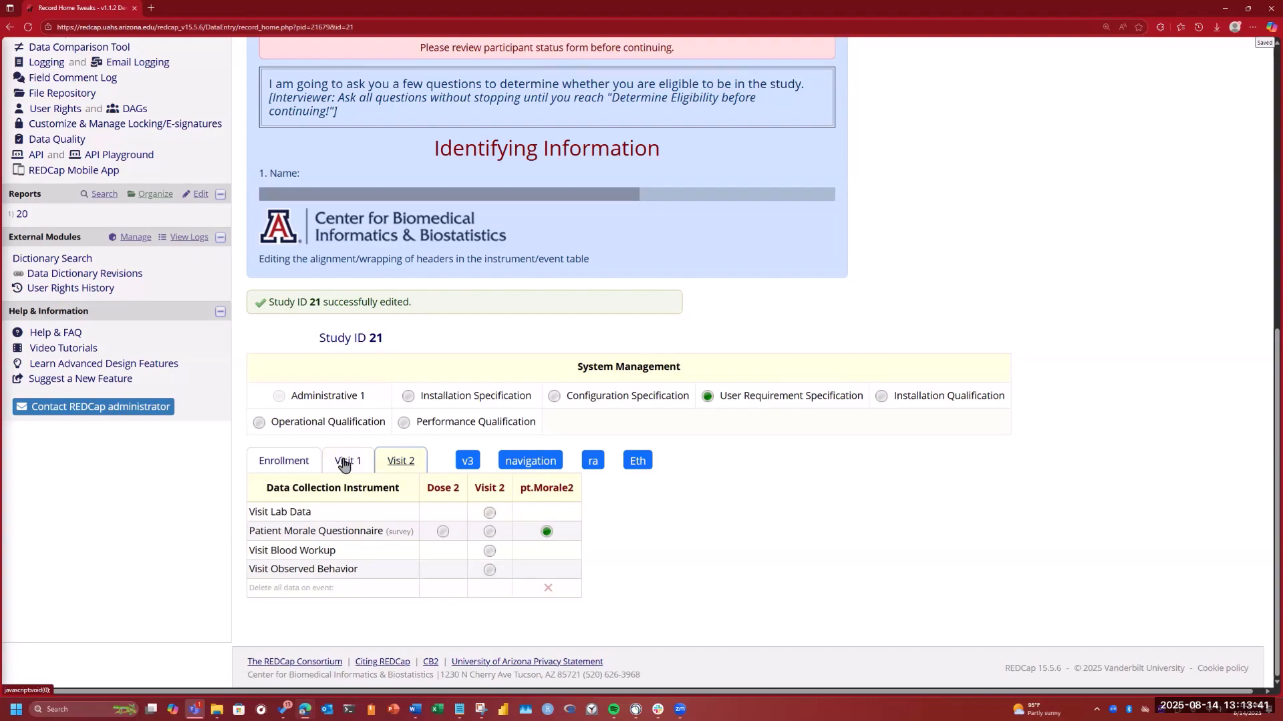
pyautogui.click(294, 460)
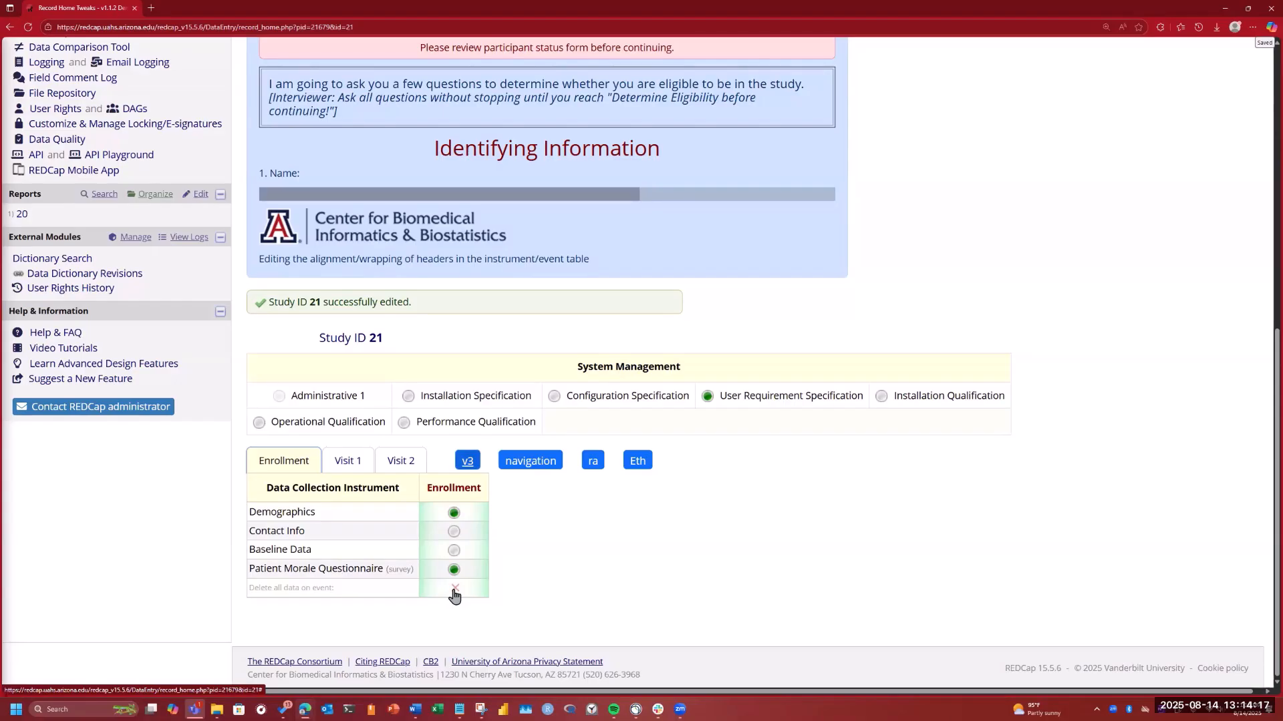
# Step: Reveal Study ID 21's Final Visit, save its Completion Project Questionnaire as Complete, and display the Final Visit instrument table
pyautogui.click(467, 461)
pyautogui.scroll(-6, 1054, 368)
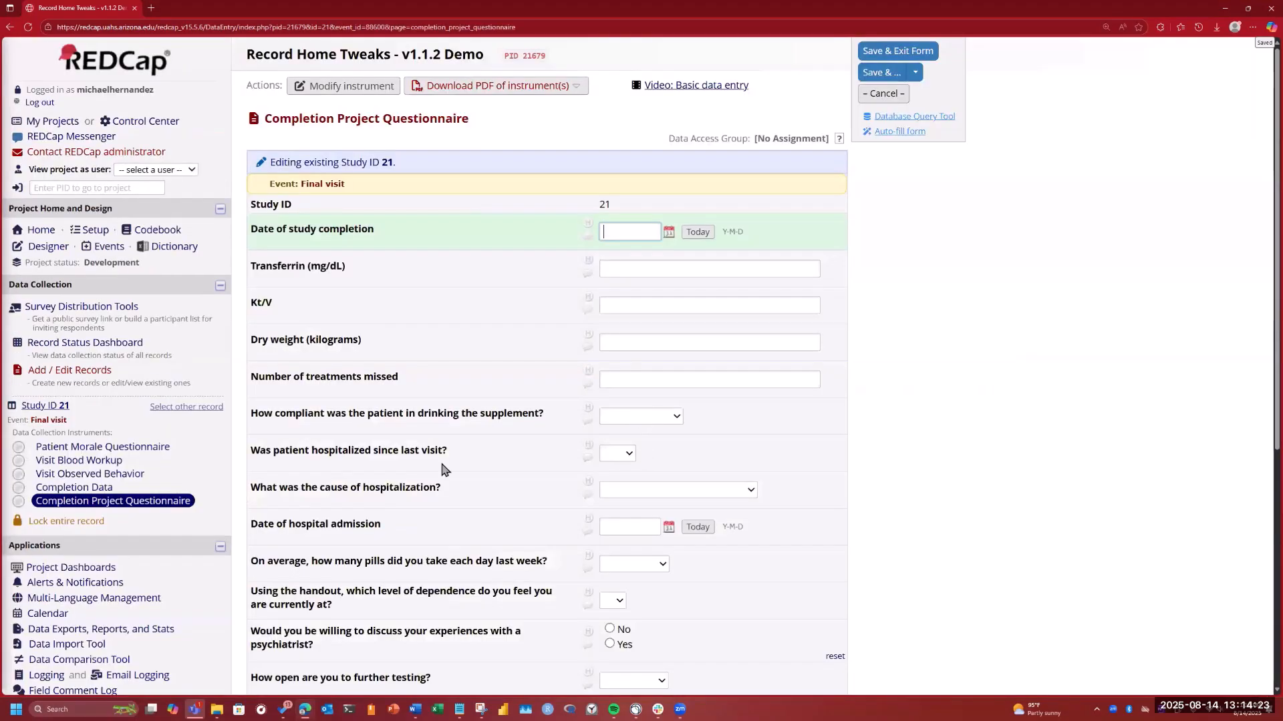
pyautogui.scroll(-6, 441, 466)
pyautogui.hotkey('ctrl', 's')
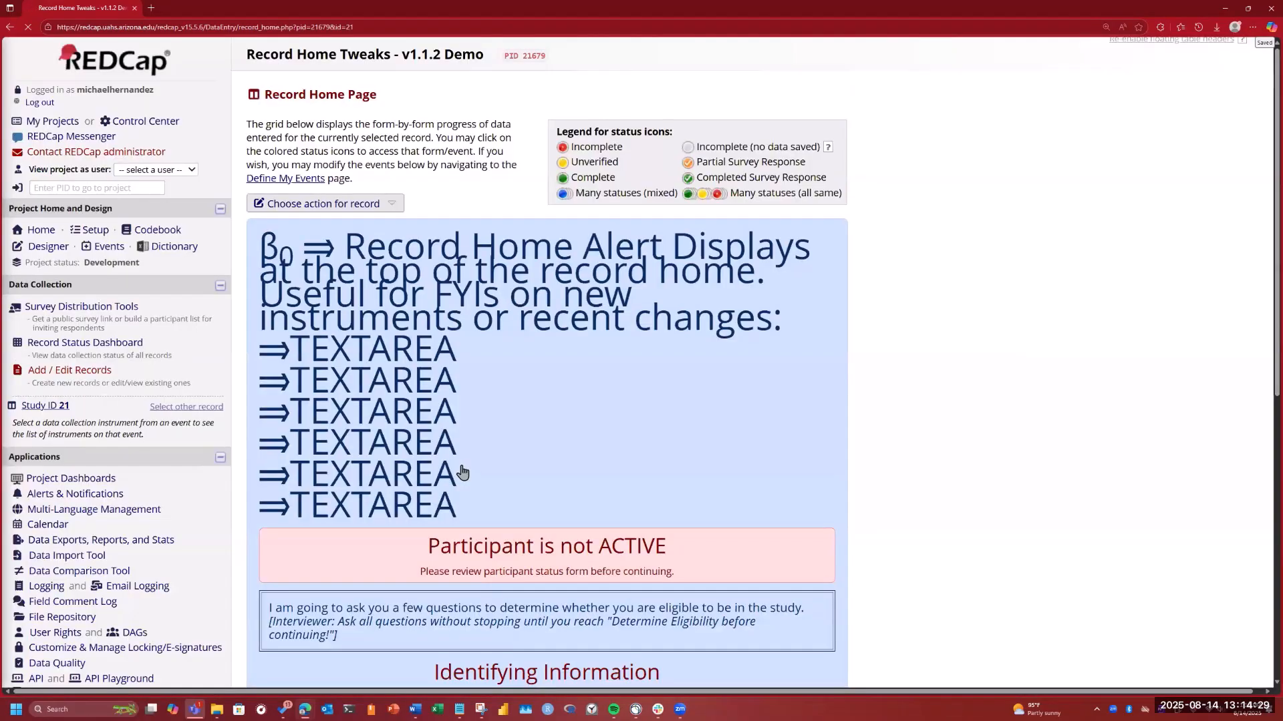
pyautogui.scroll(-8, 463, 472)
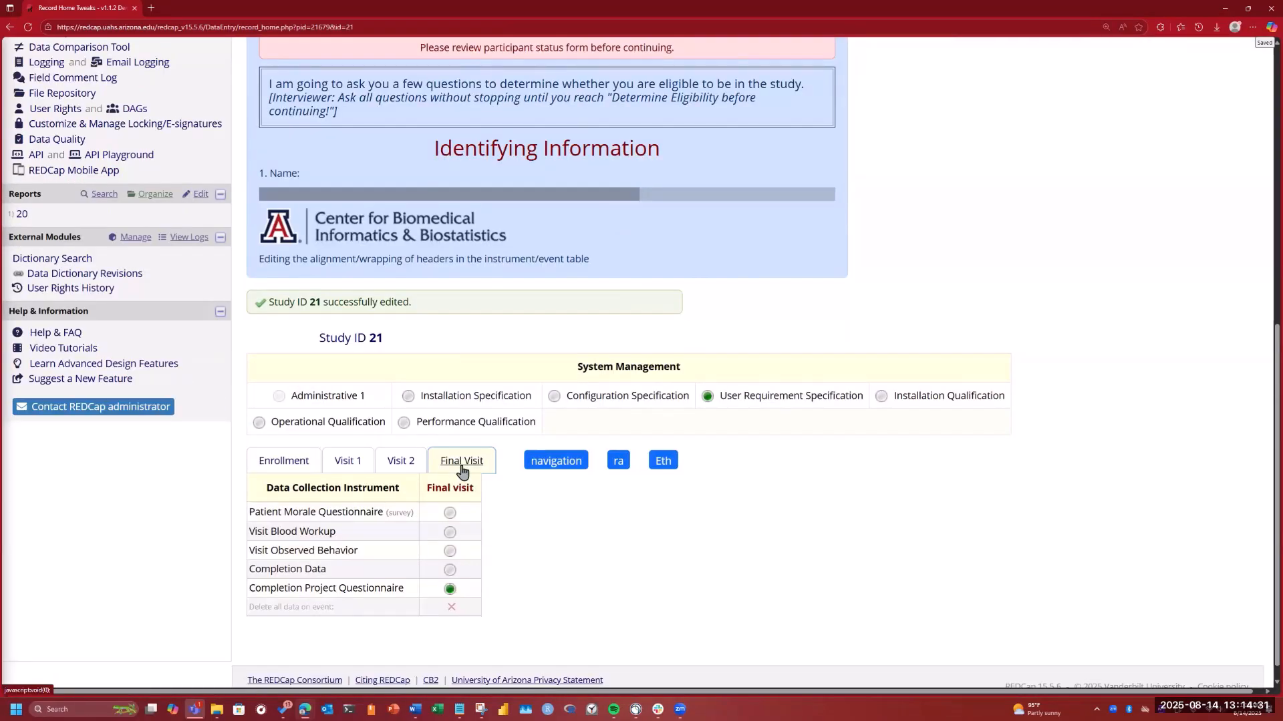
# Step: Auto-fill Study ID 21's Visit Blood Workup for the Final visit, save it as Complete, and display the Final Visit instrument table
pyautogui.click(450, 535)
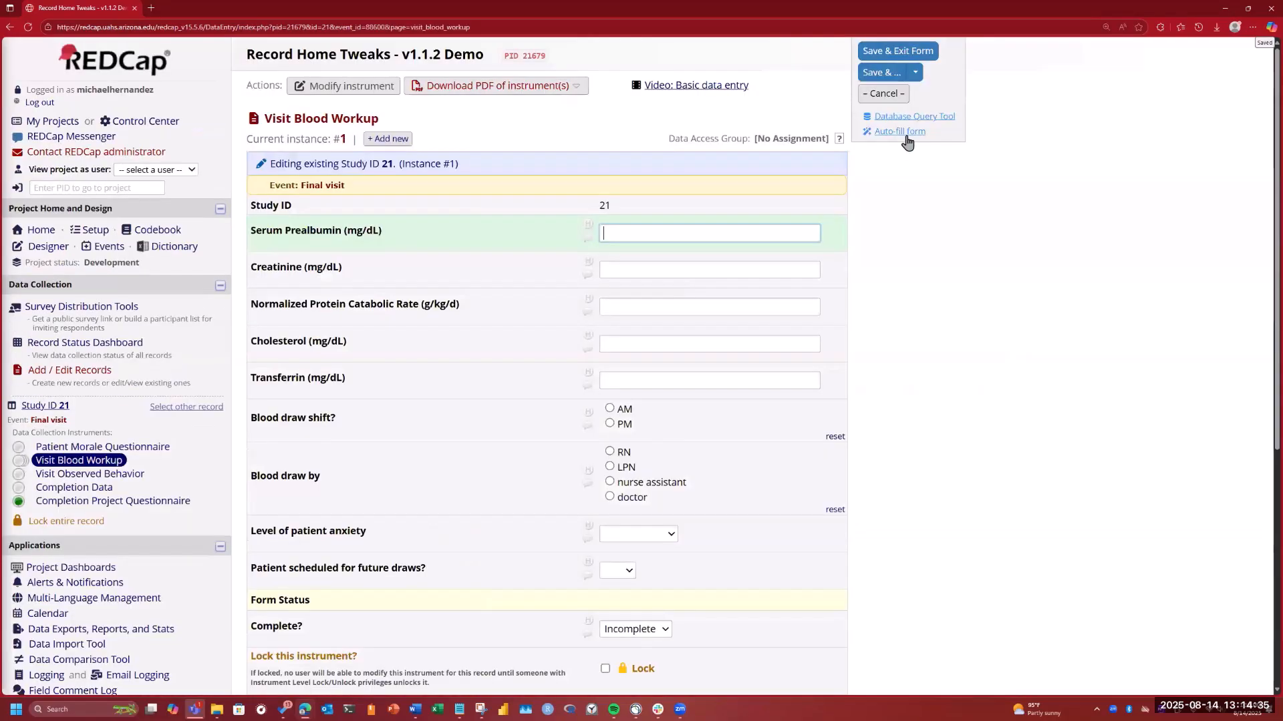
pyautogui.scroll(-2, 633, 299)
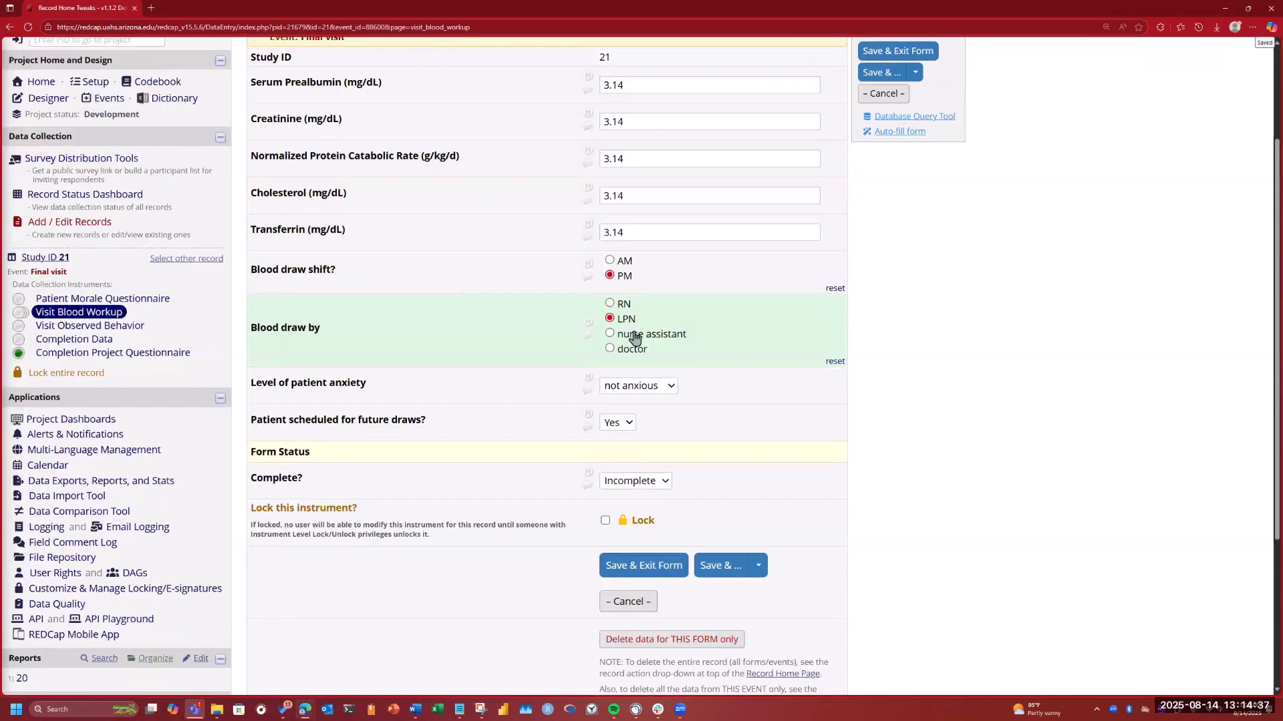
pyautogui.hotkey('ctrl', 'm')
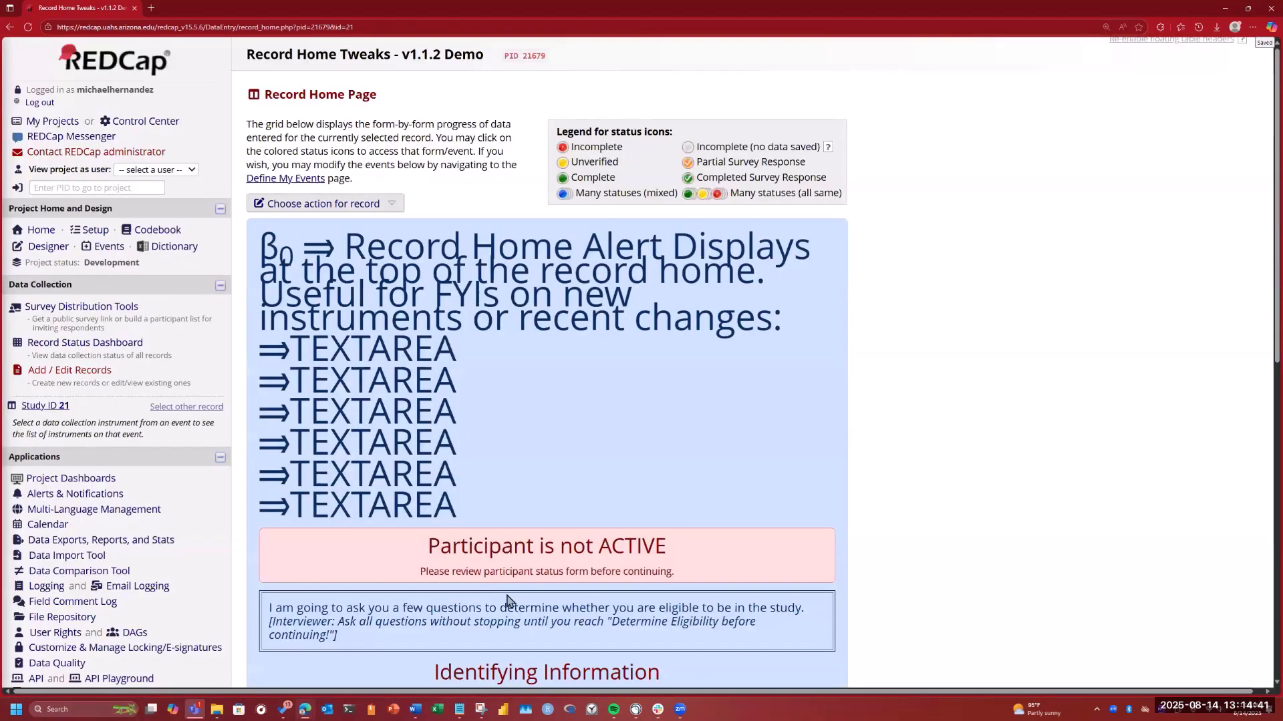
pyautogui.scroll(-10, 488, 357)
pyautogui.click(466, 346)
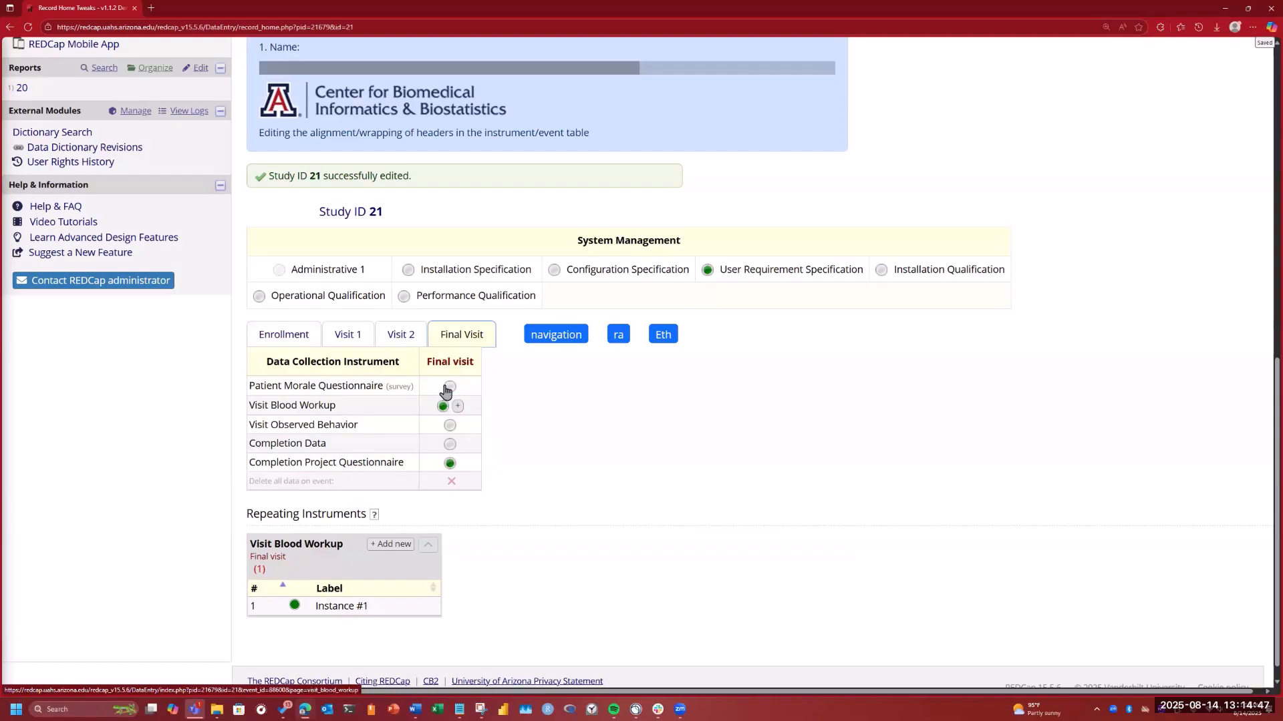
# Step: Auto-fill the Final visit Patient Morale Questionnaire, save and exit it as Complete, and return to the Final Visit instrument table
pyautogui.click(448, 388)
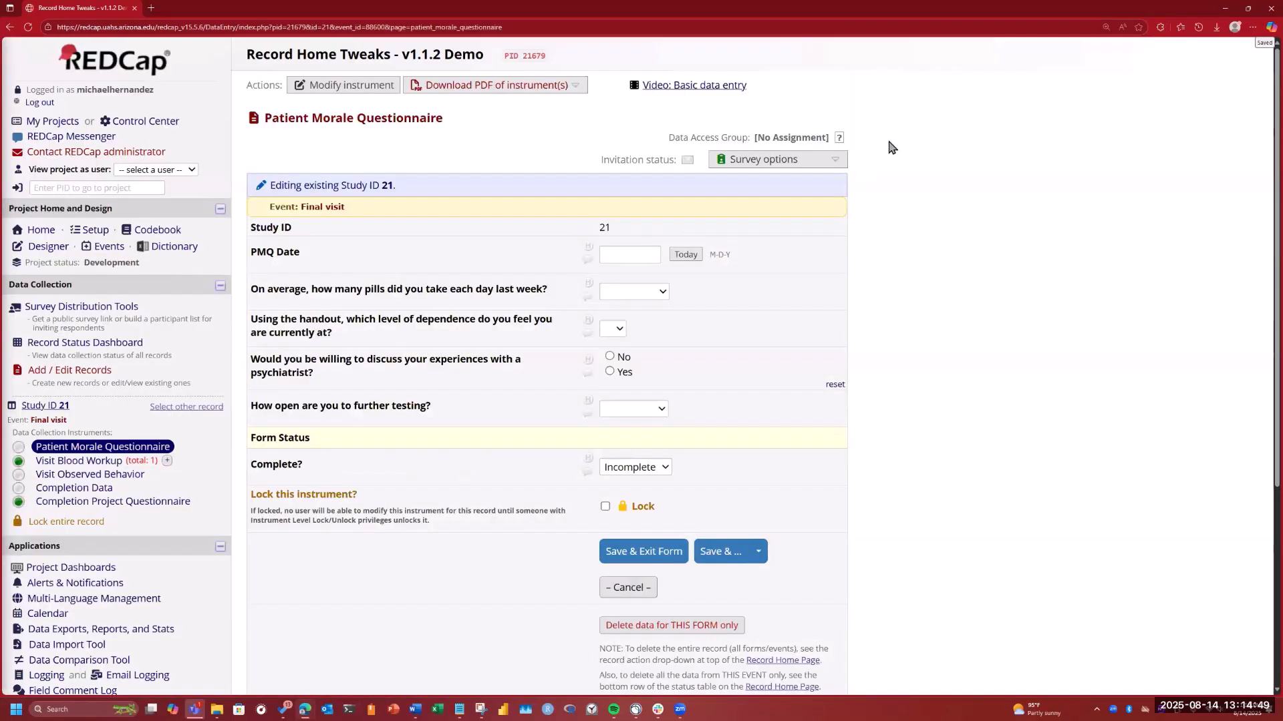
pyautogui.click(899, 131)
pyautogui.scroll(-5, 893, 134)
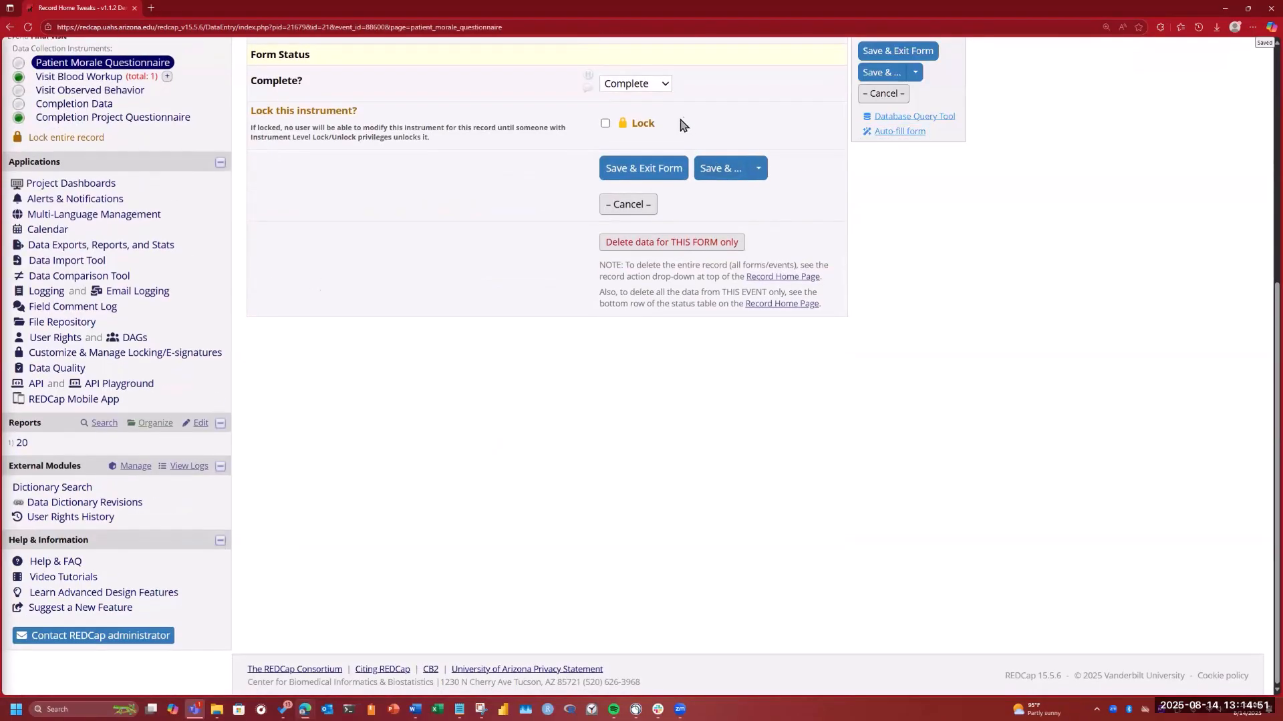
pyautogui.click(645, 167)
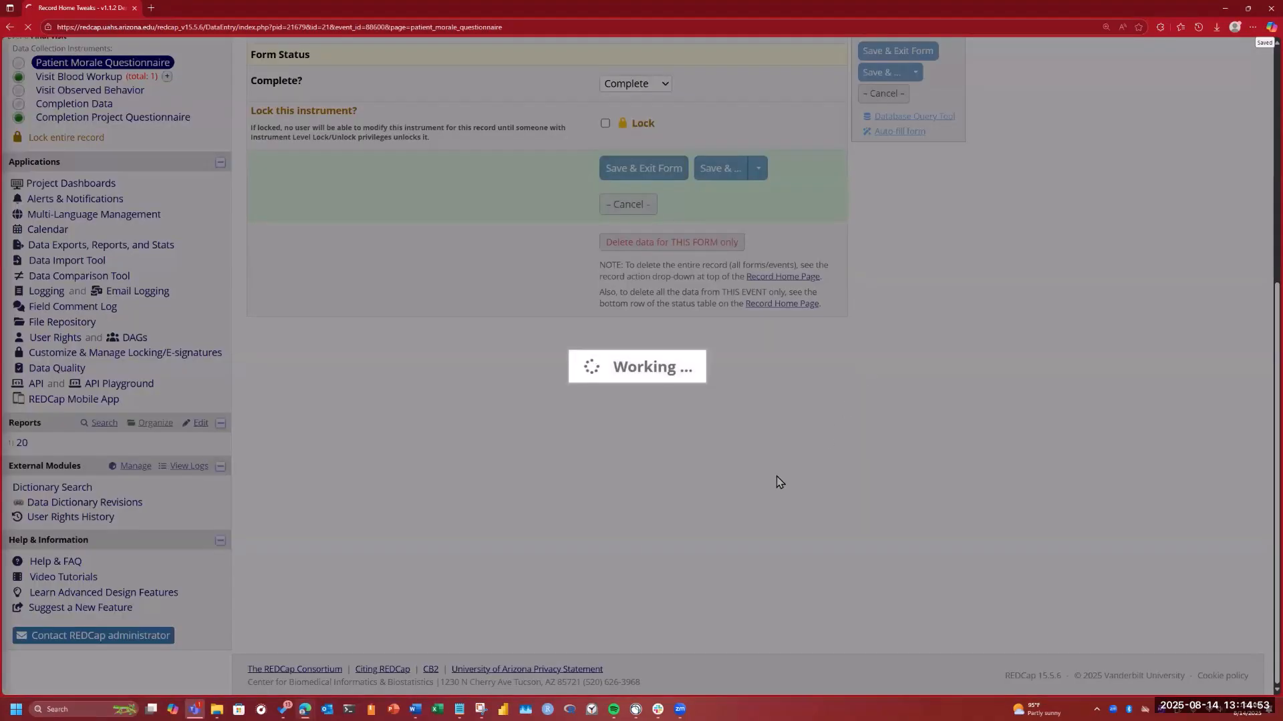
pyautogui.scroll(-10, 771, 477)
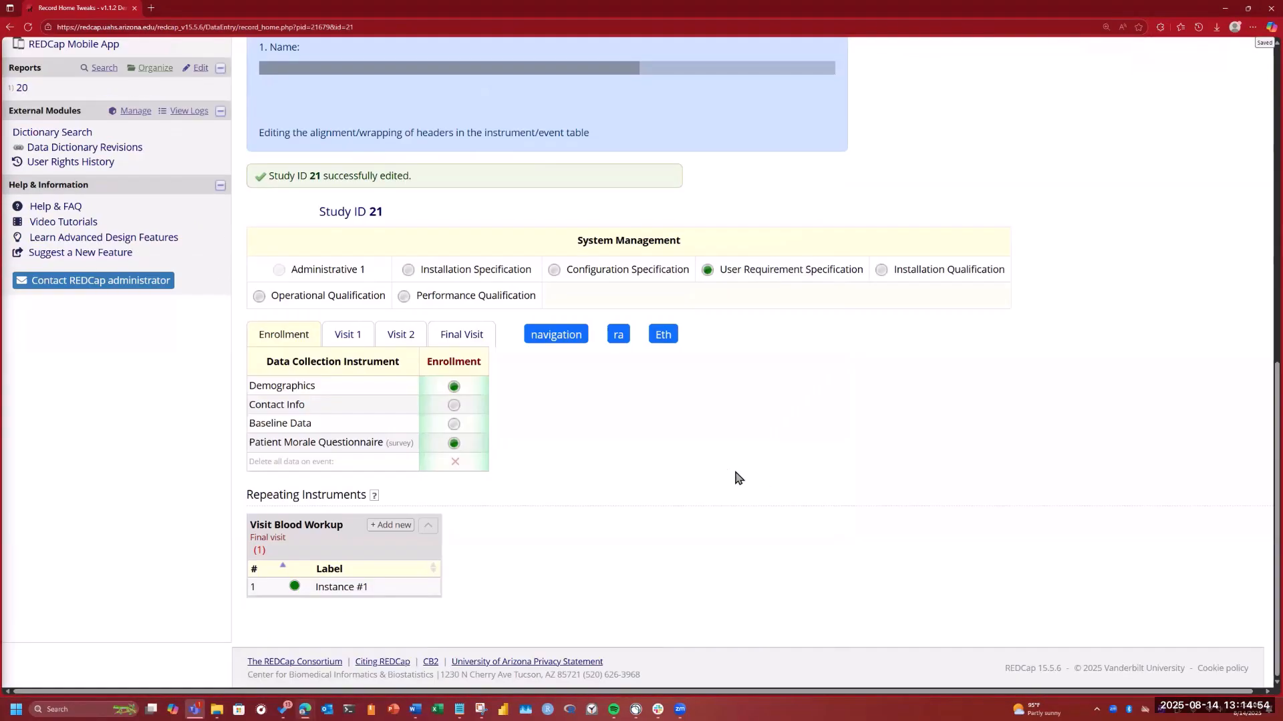
pyautogui.click(471, 337)
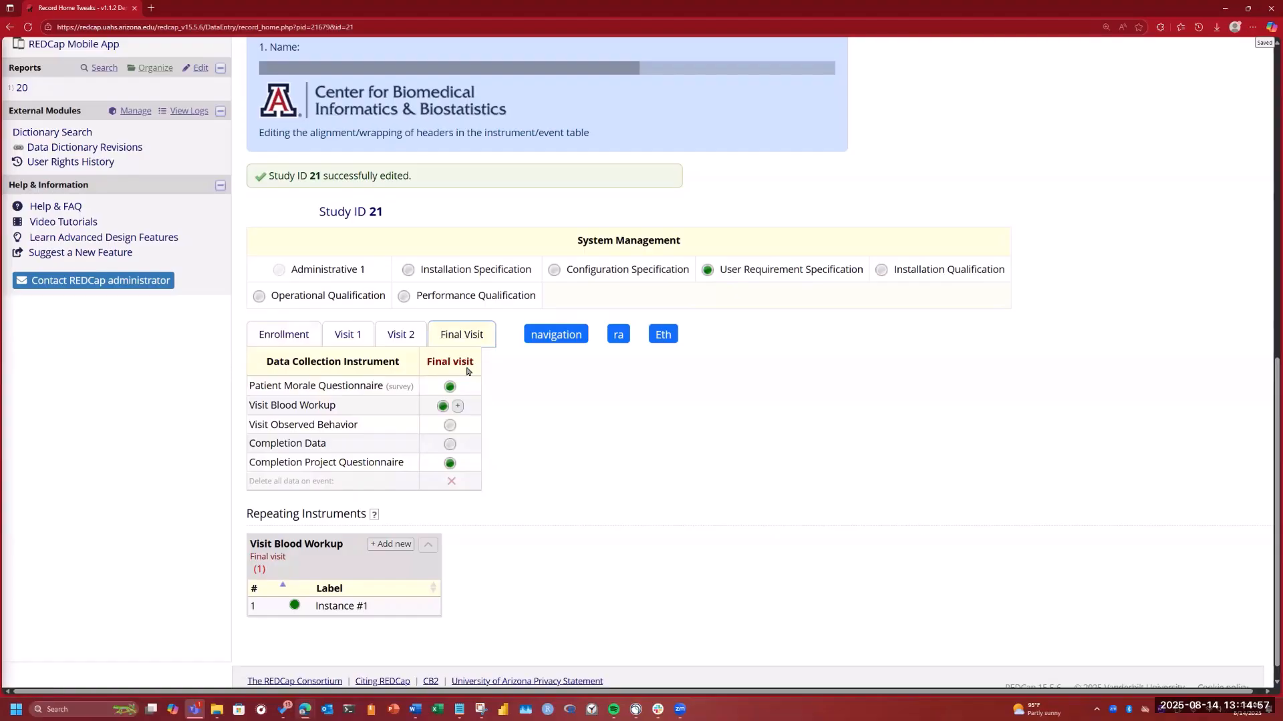
# Step: Auto-fill the Final visit Completion Data form, save and exit it as Complete, and redisplay the Final Visit instrument table
pyautogui.click(450, 444)
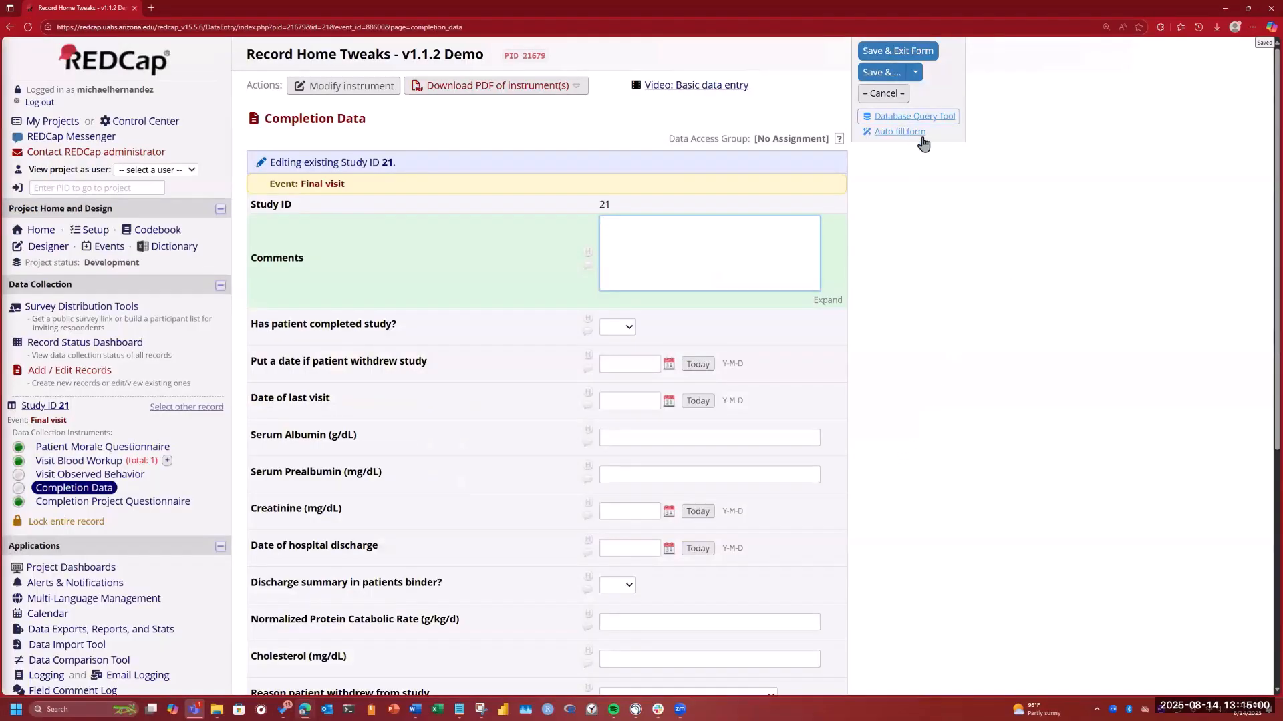
pyautogui.click(919, 132)
pyautogui.scroll(-6, 628, 401)
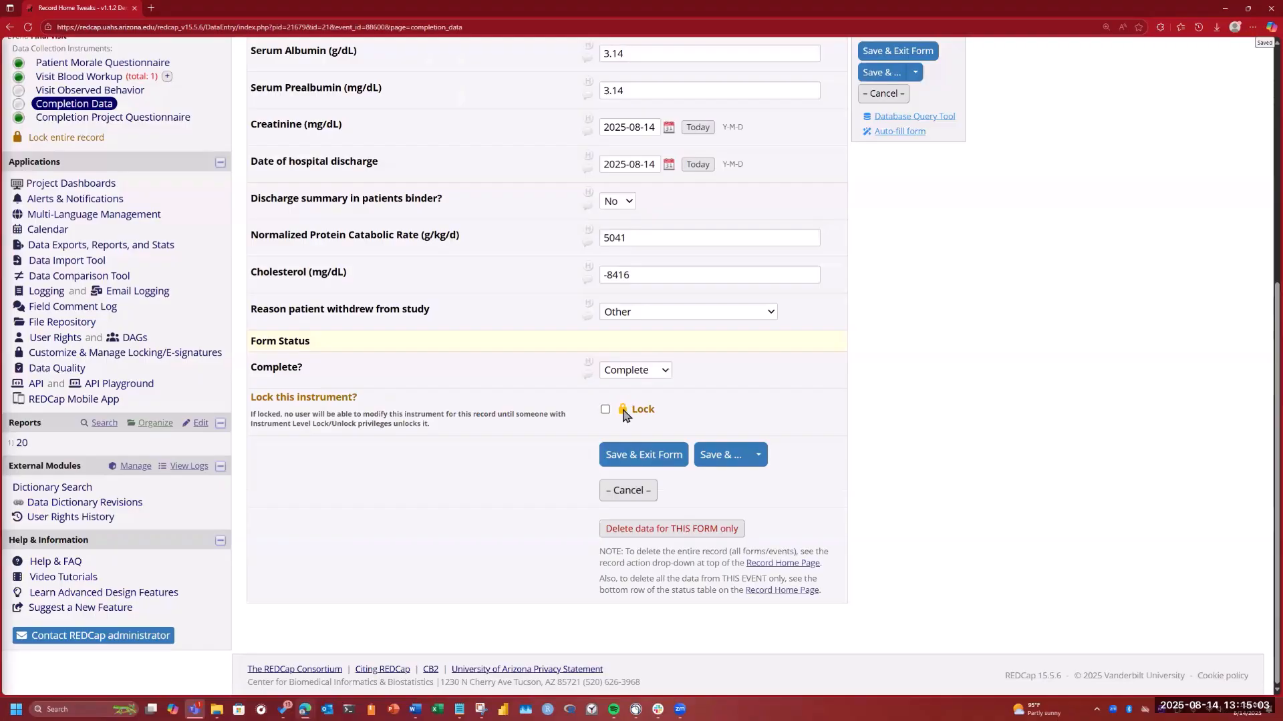
pyautogui.click(621, 454)
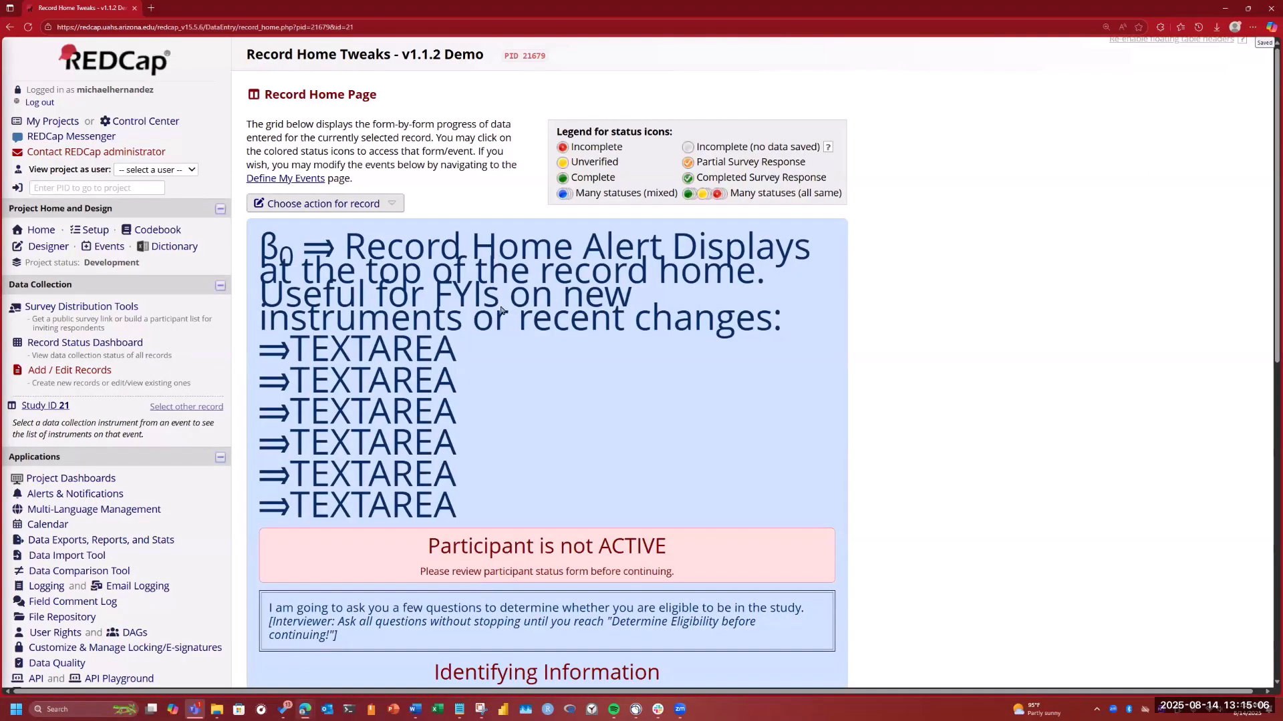
pyautogui.scroll(-10, 501, 310)
pyautogui.click(467, 337)
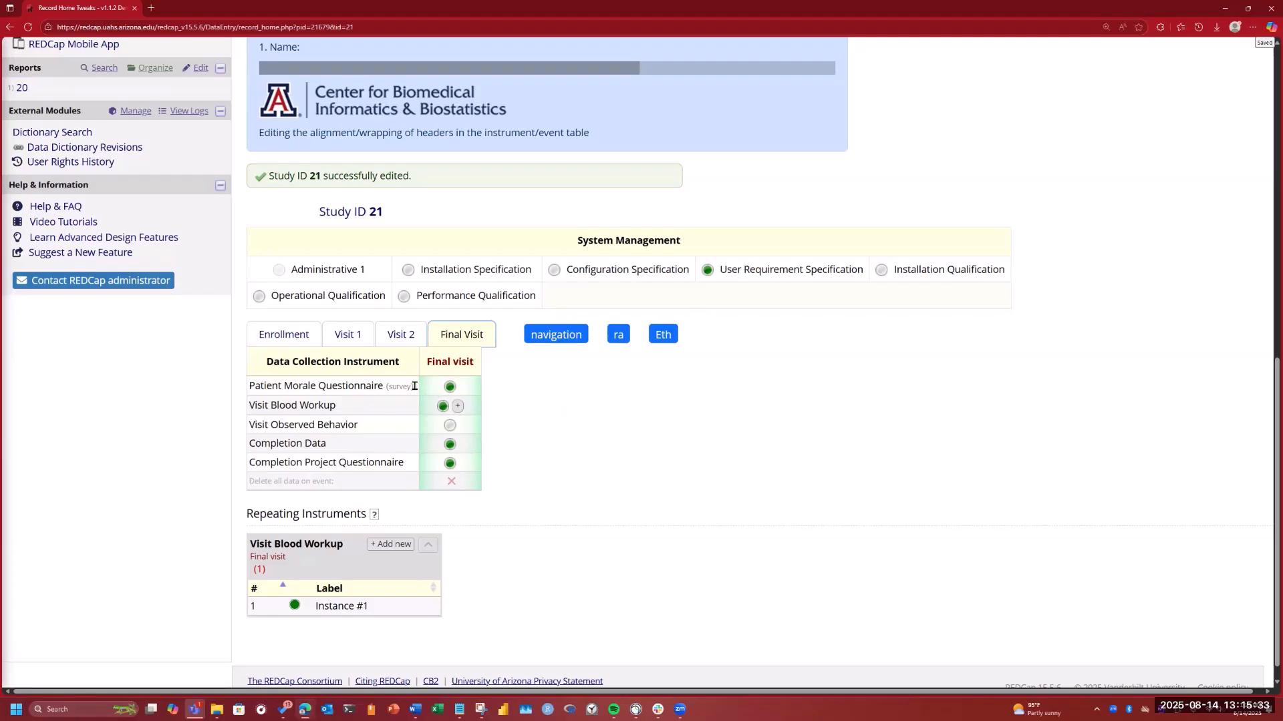
# Step: Reveal the hidden Navigation event on Study ID 21's record home page and display its instrument table
pyautogui.click(556, 334)
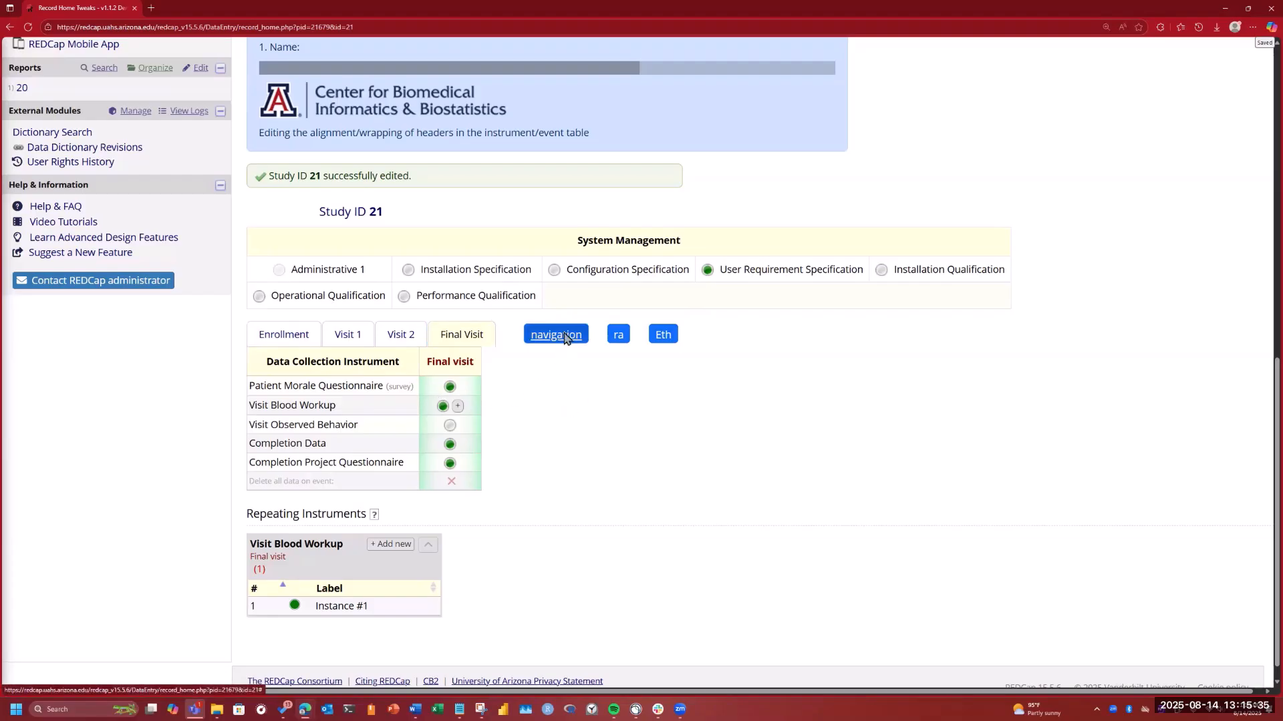
pyautogui.scroll(7, 221, 570)
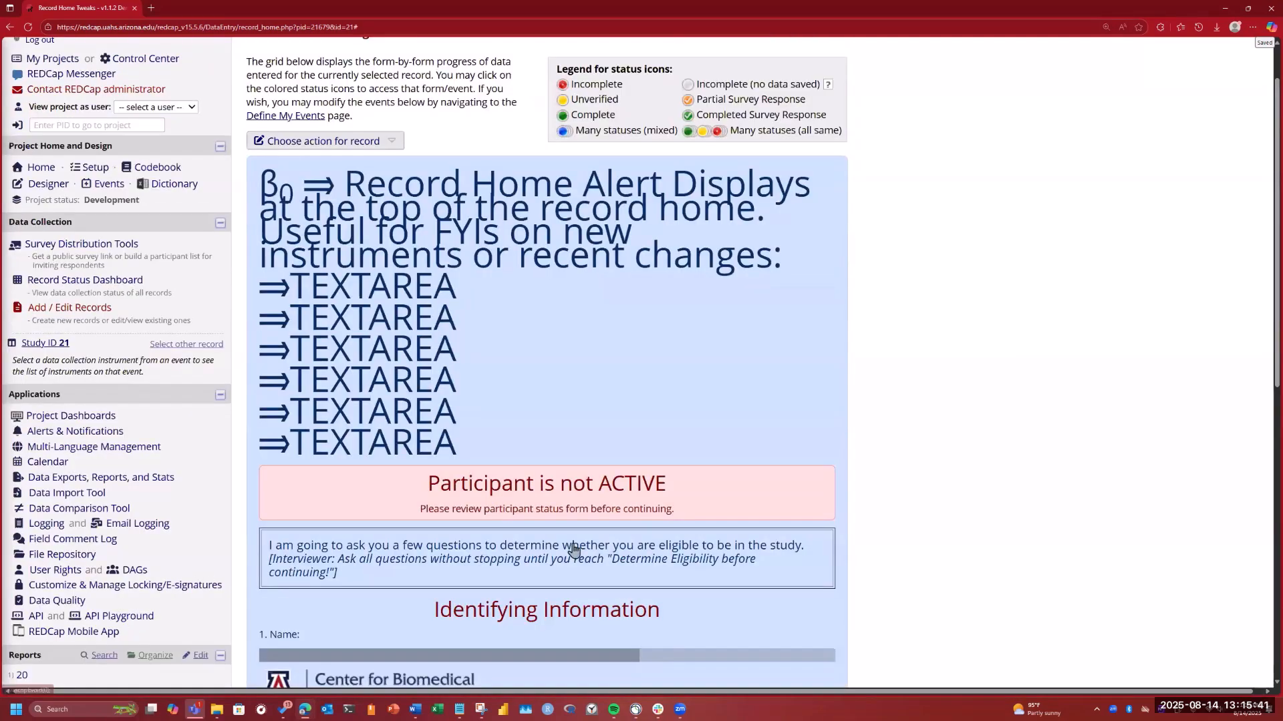
pyautogui.scroll(-9, 559, 321)
pyautogui.click(545, 322)
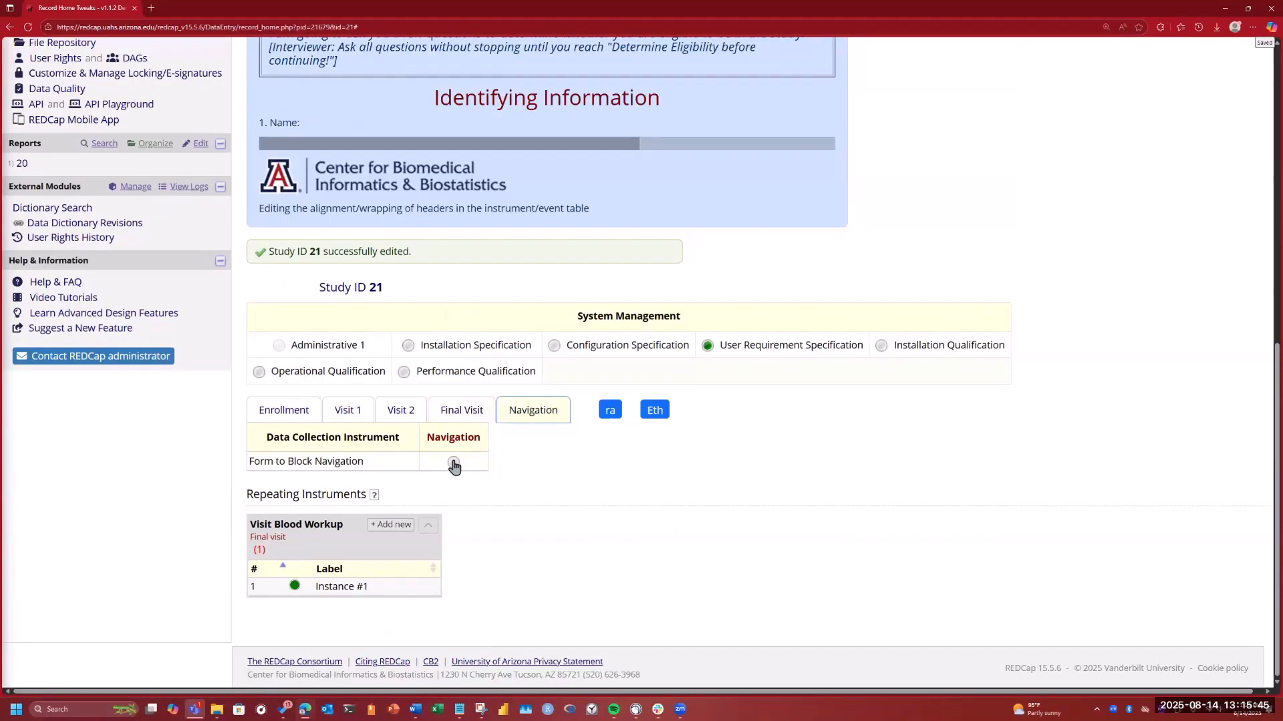
# Step: Set the status of the Navigation event's Form to Block Navigation to Unverified and save the form
pyautogui.click(454, 462)
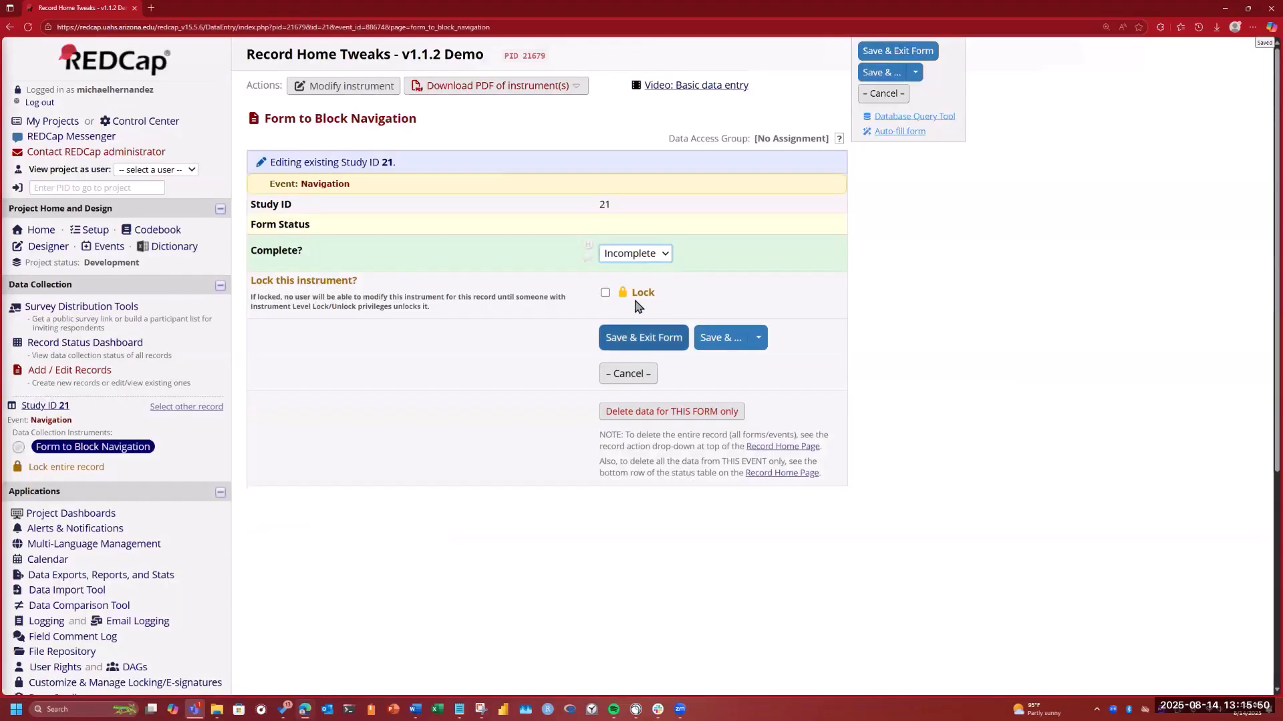
pyautogui.click(635, 254)
pyautogui.press('Return')
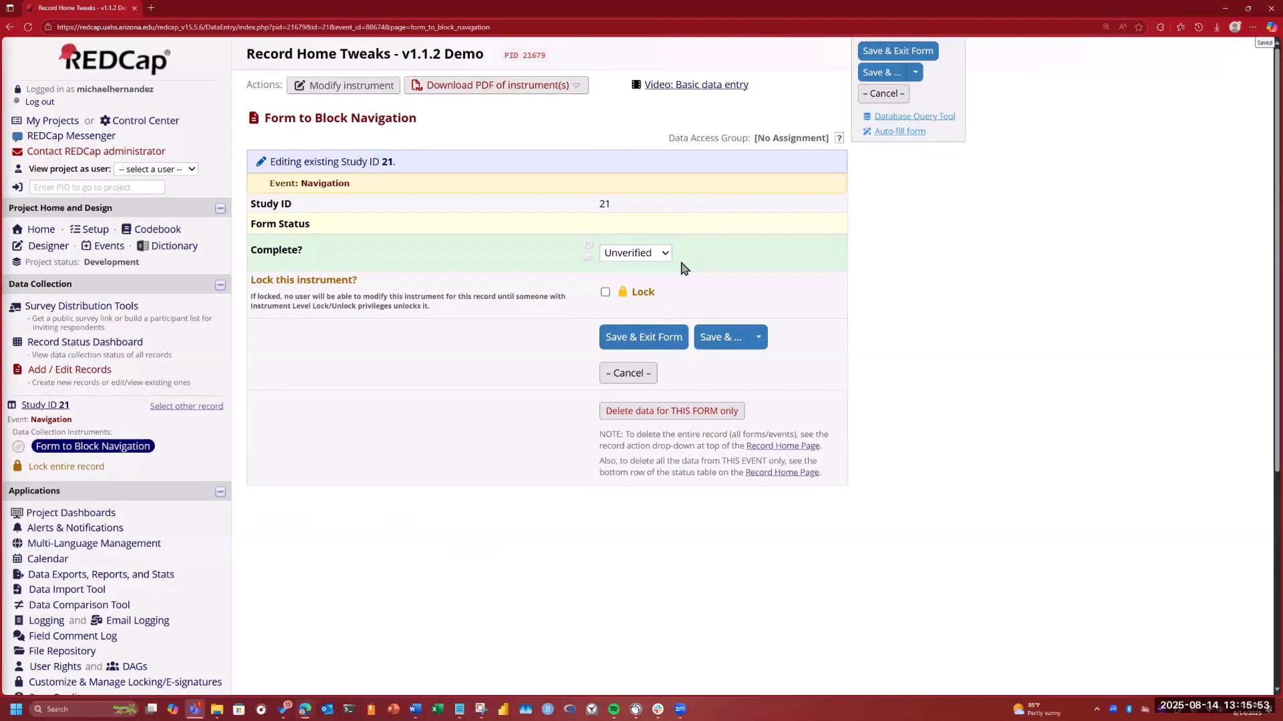
pyautogui.scroll(-5, 683, 268)
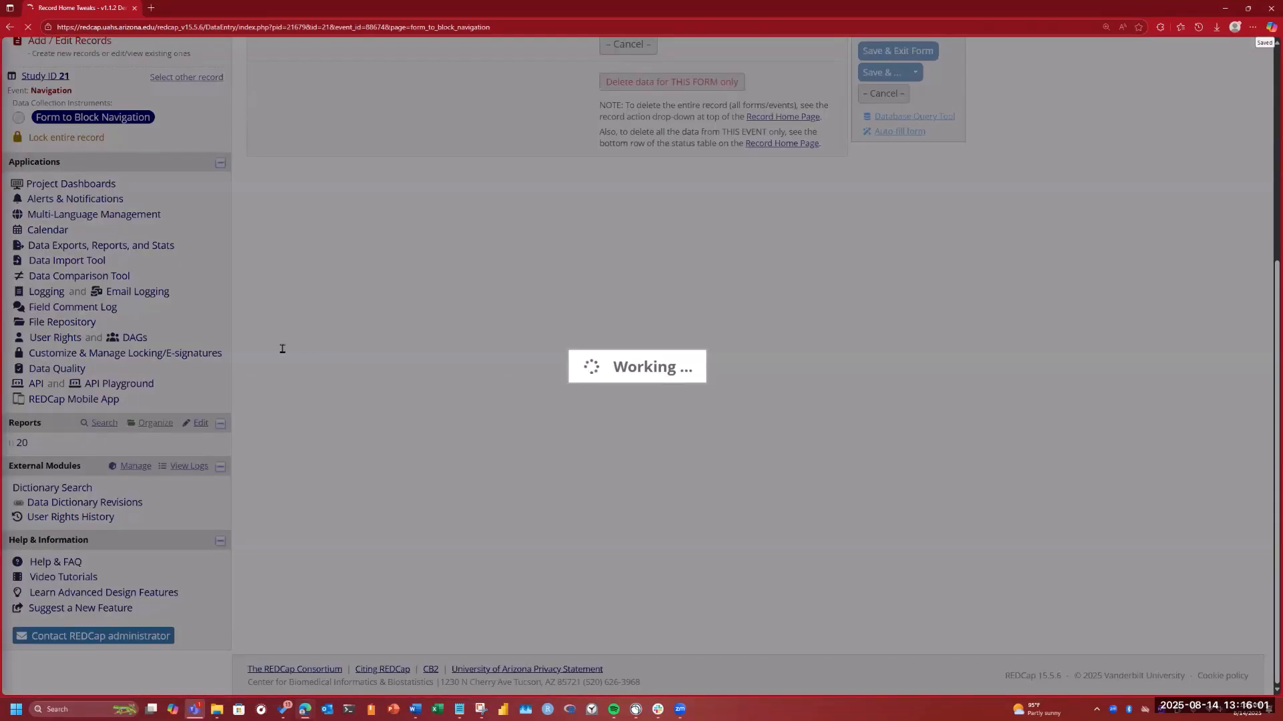
# Step: Open the project's configuration for the Record Home Tweaks external module
pyautogui.scroll(-3, 122, 565)
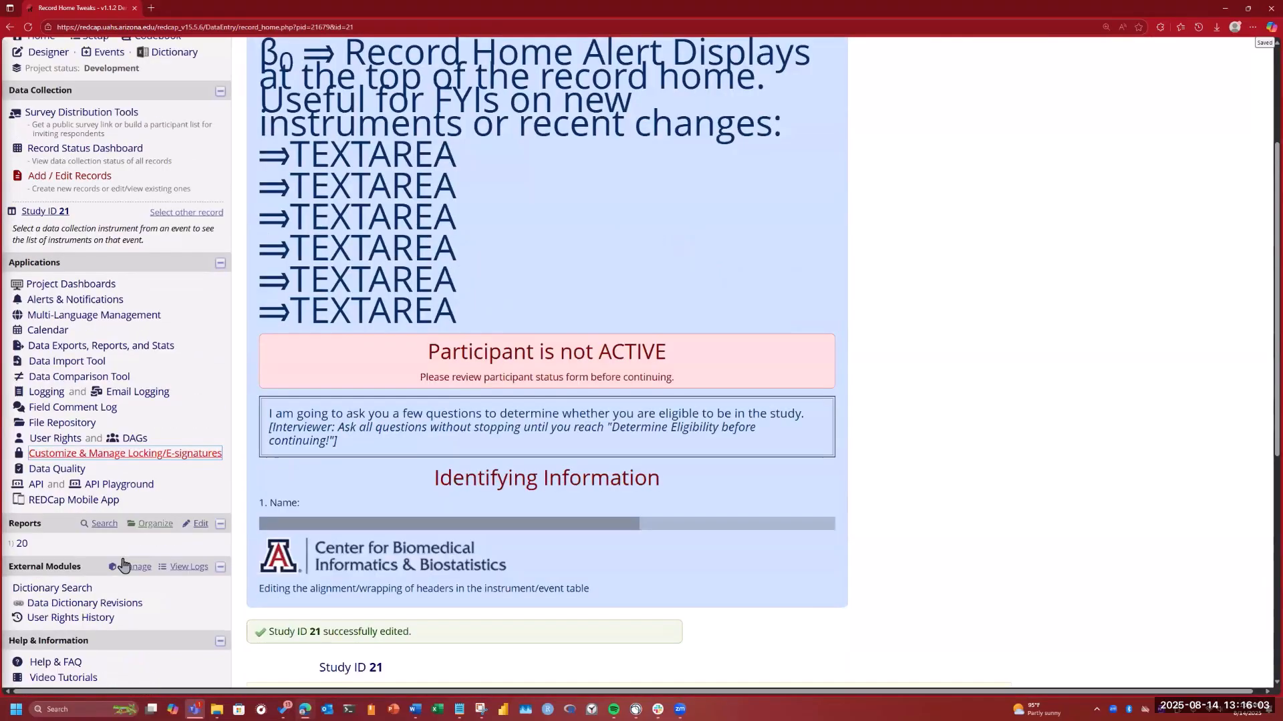
pyautogui.click(123, 565)
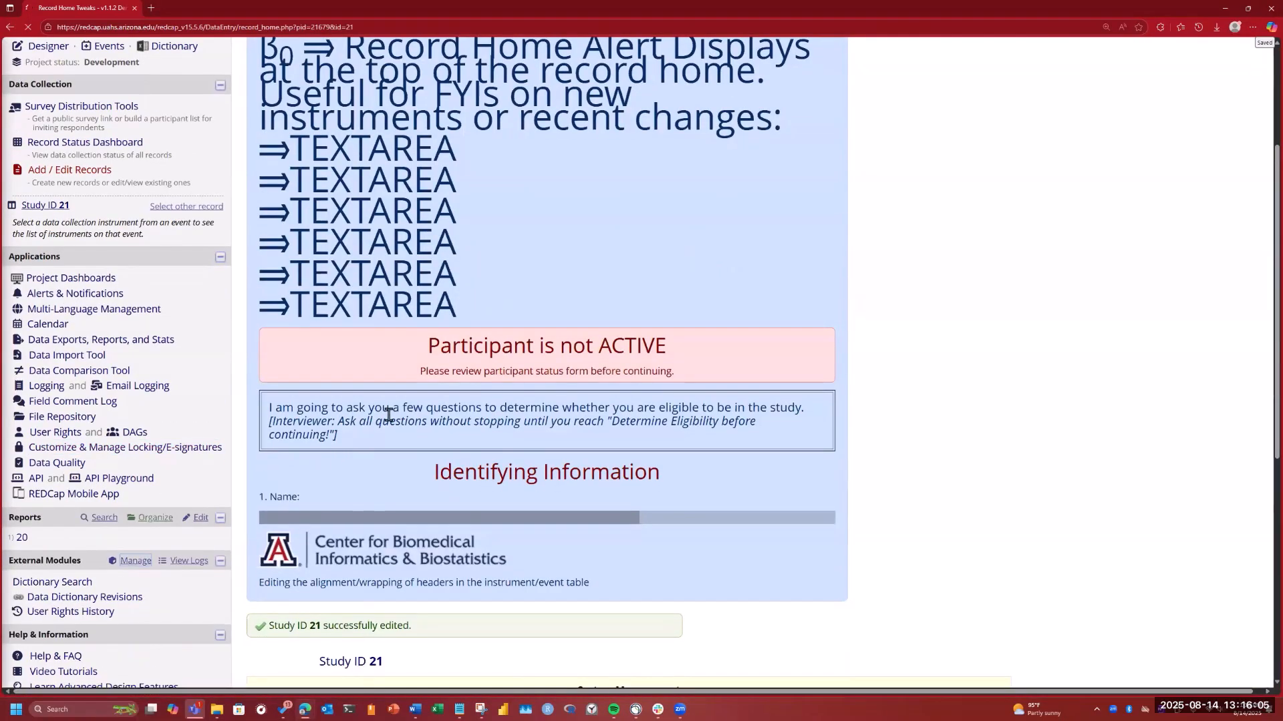
pyautogui.scroll(-6, 427, 452)
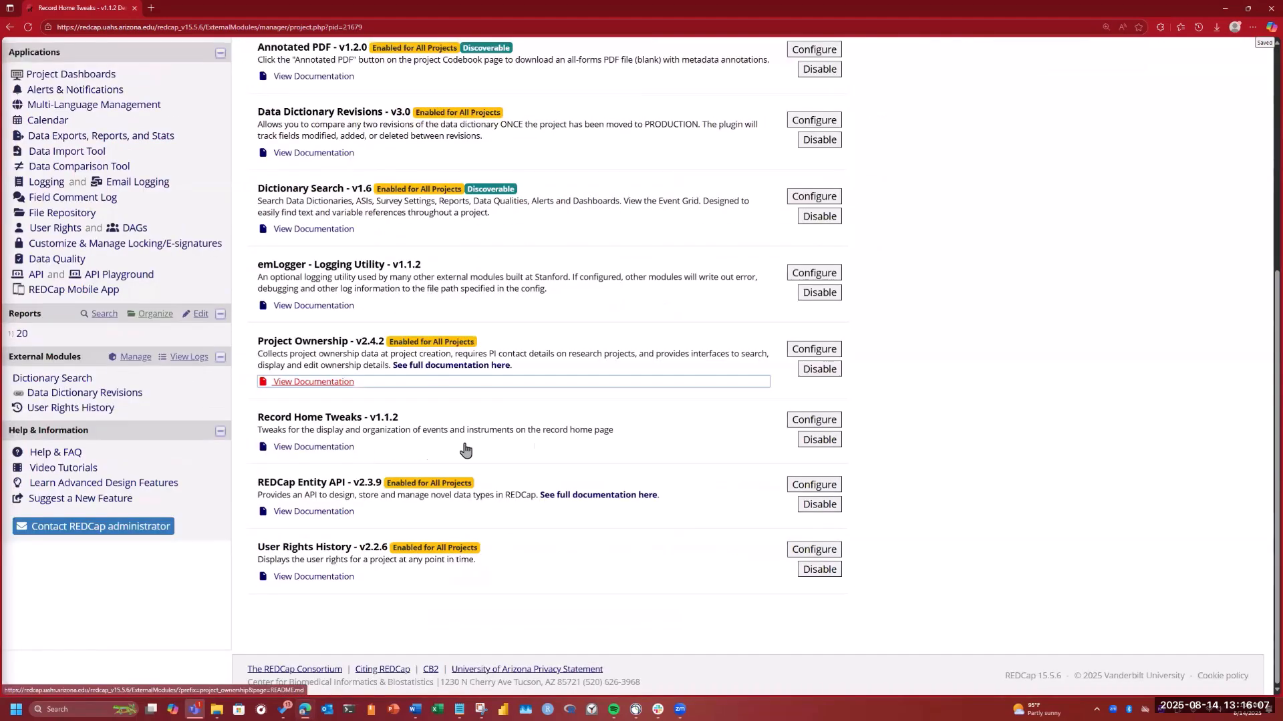
pyautogui.click(809, 420)
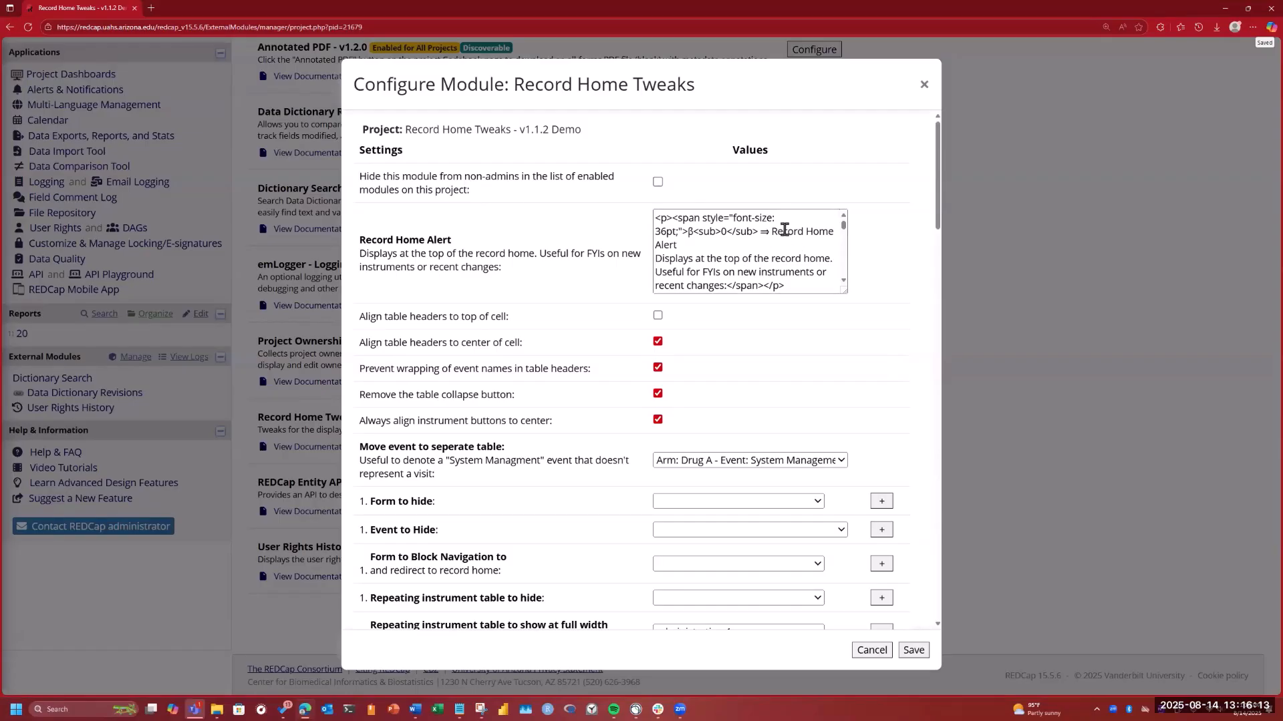
# Step: Examine the Record Home Alert text and the event choices for moving an event to a separate table
pyautogui.moveTo(658, 219); pyautogui.dragTo(831, 309)
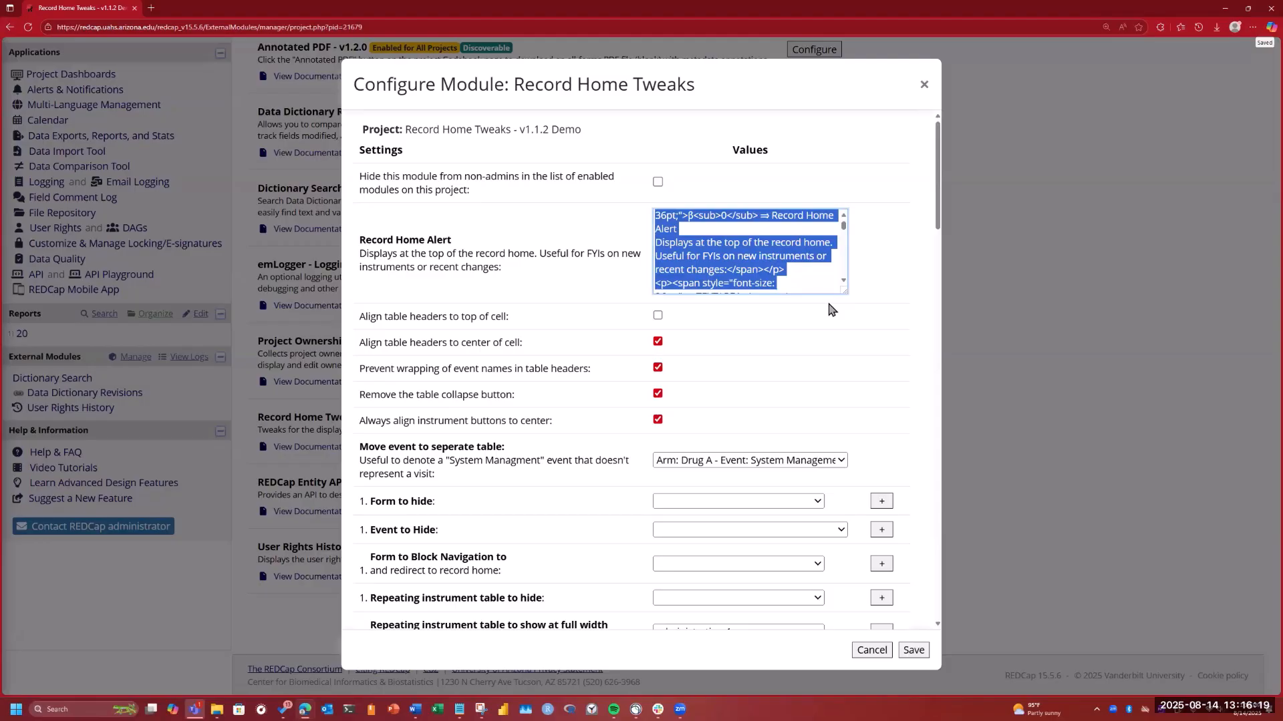
pyautogui.moveTo(831, 309); pyautogui.dragTo(697, 338)
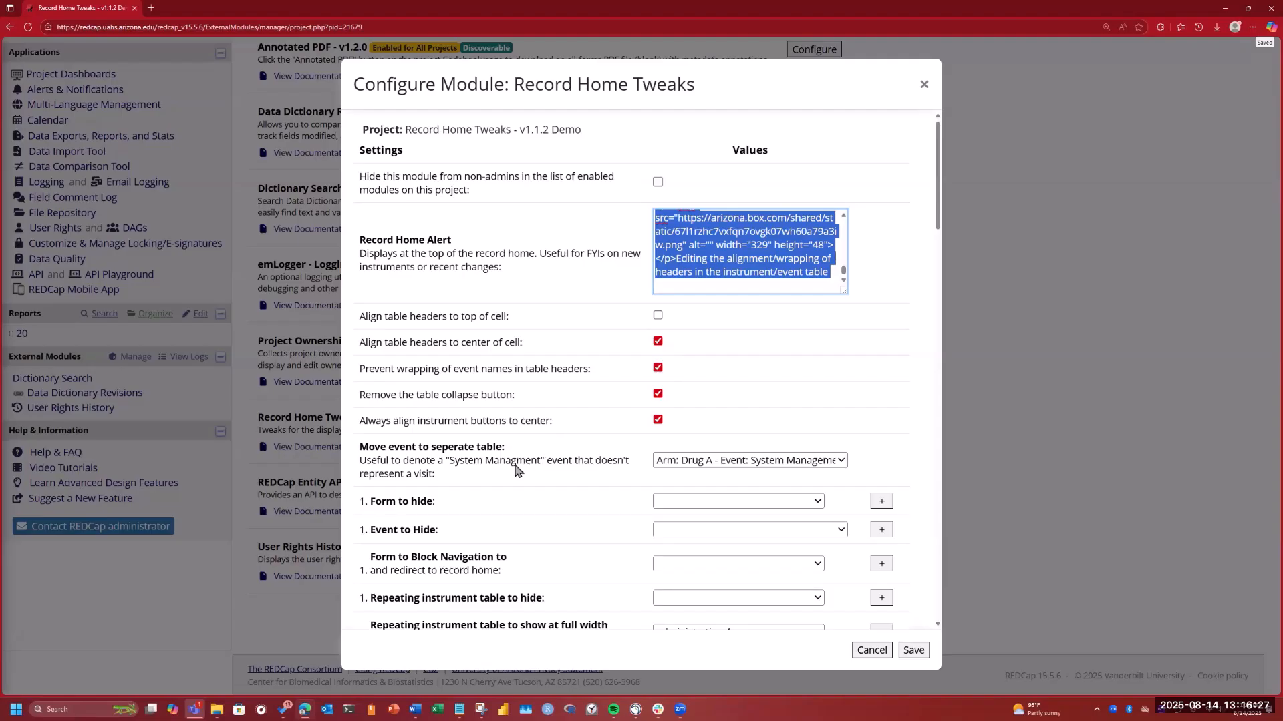
pyautogui.scroll(-1, 514, 470)
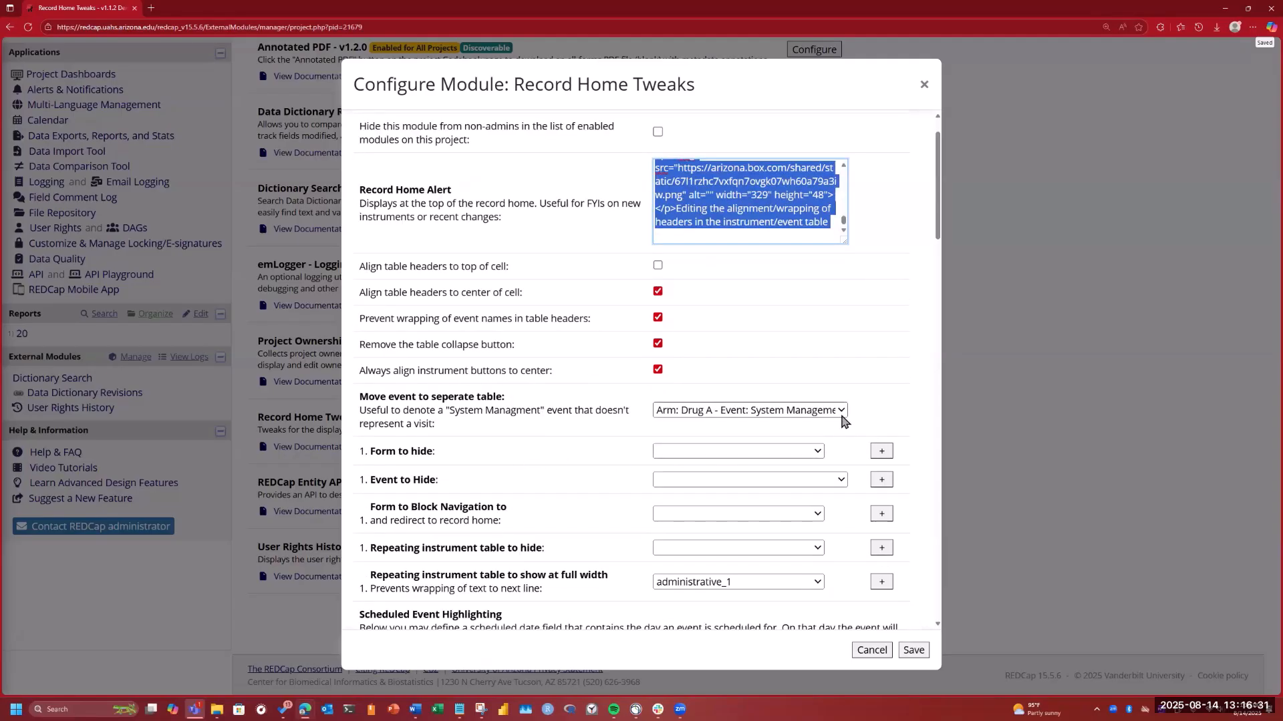
pyautogui.click(842, 416)
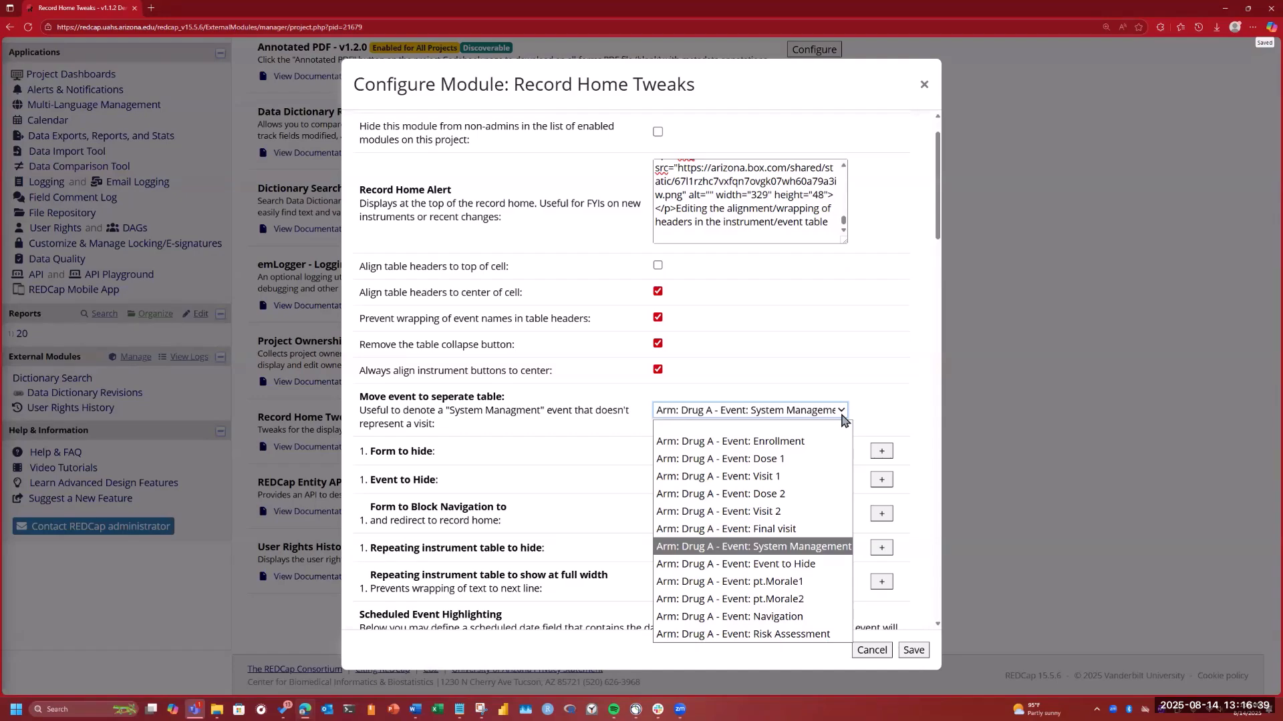
pyautogui.click(646, 445)
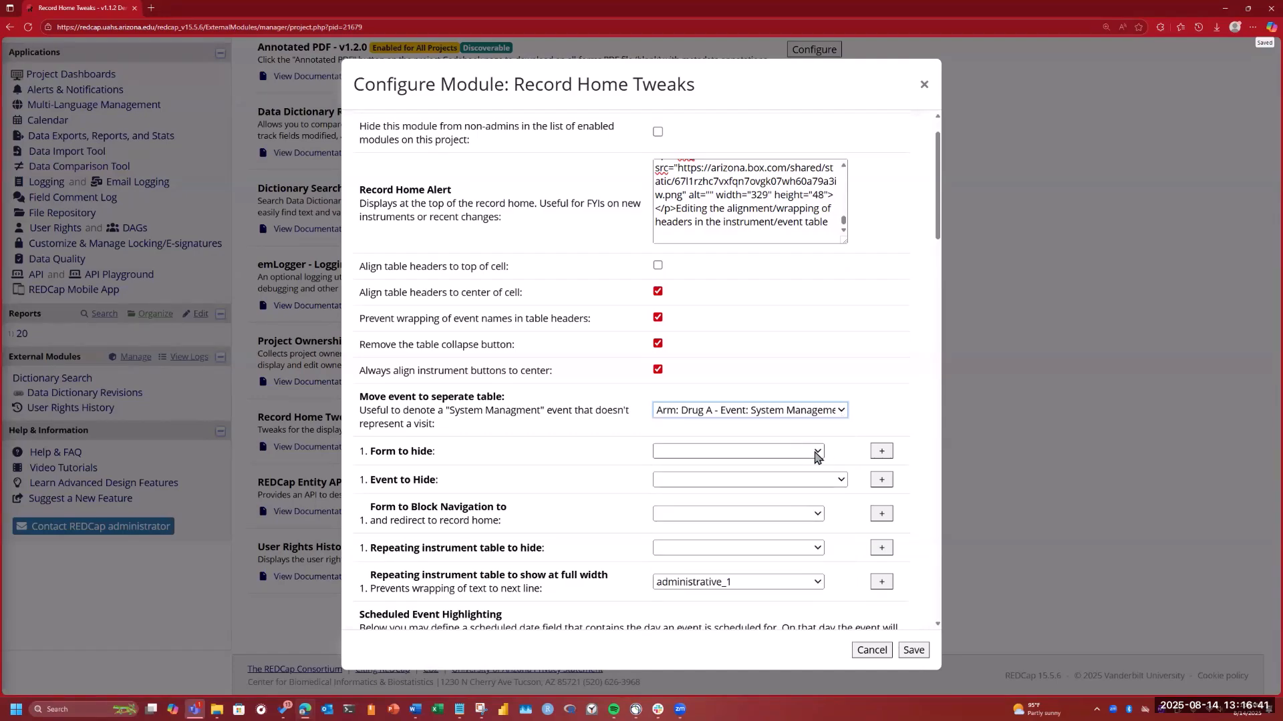
# Step: Set the form to hide to form_to_hide and the event to hide to "Arm: Drug A - Event: Event to Hide"
pyautogui.click(816, 453)
pyautogui.scroll(-1, 797, 295)
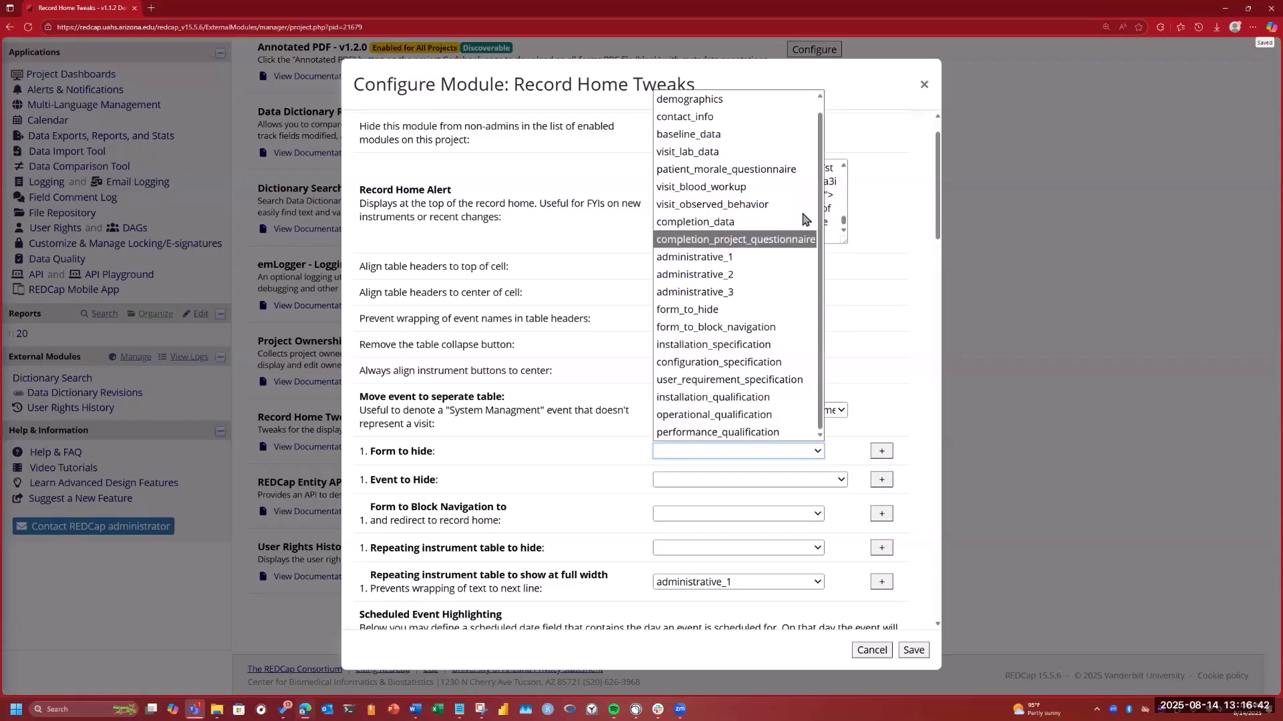
pyautogui.click(760, 310)
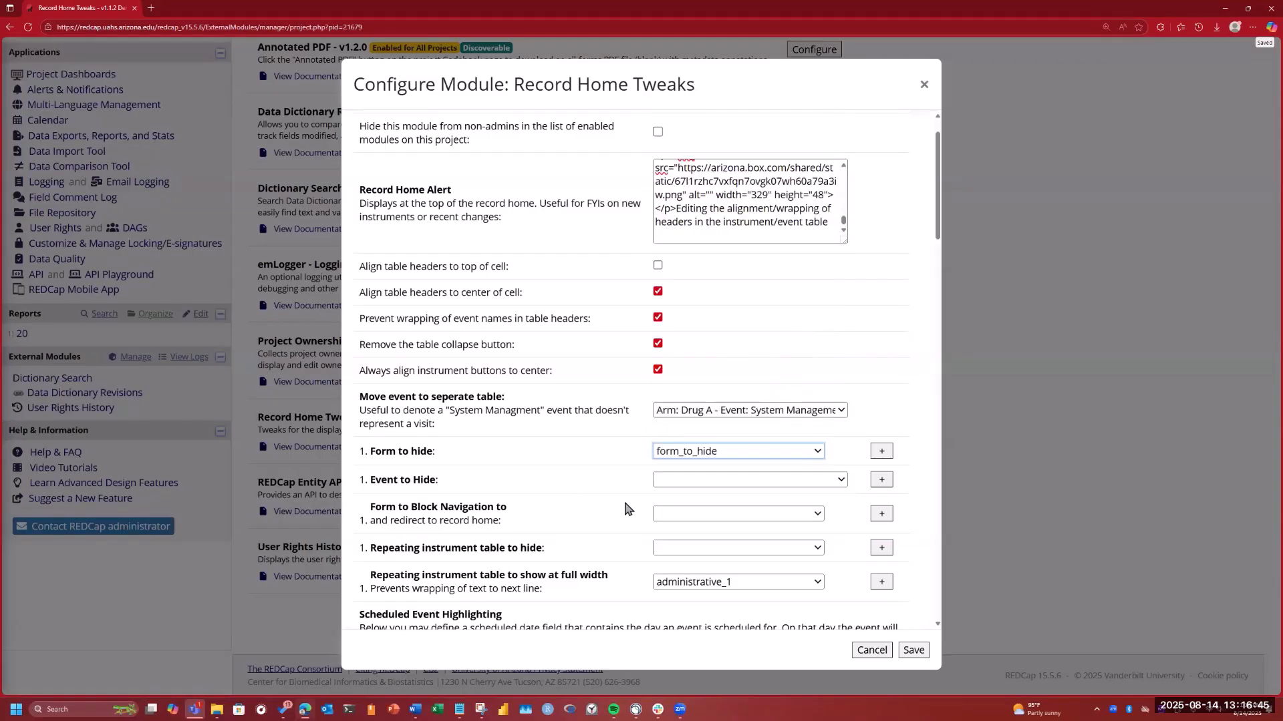
pyautogui.click(837, 480)
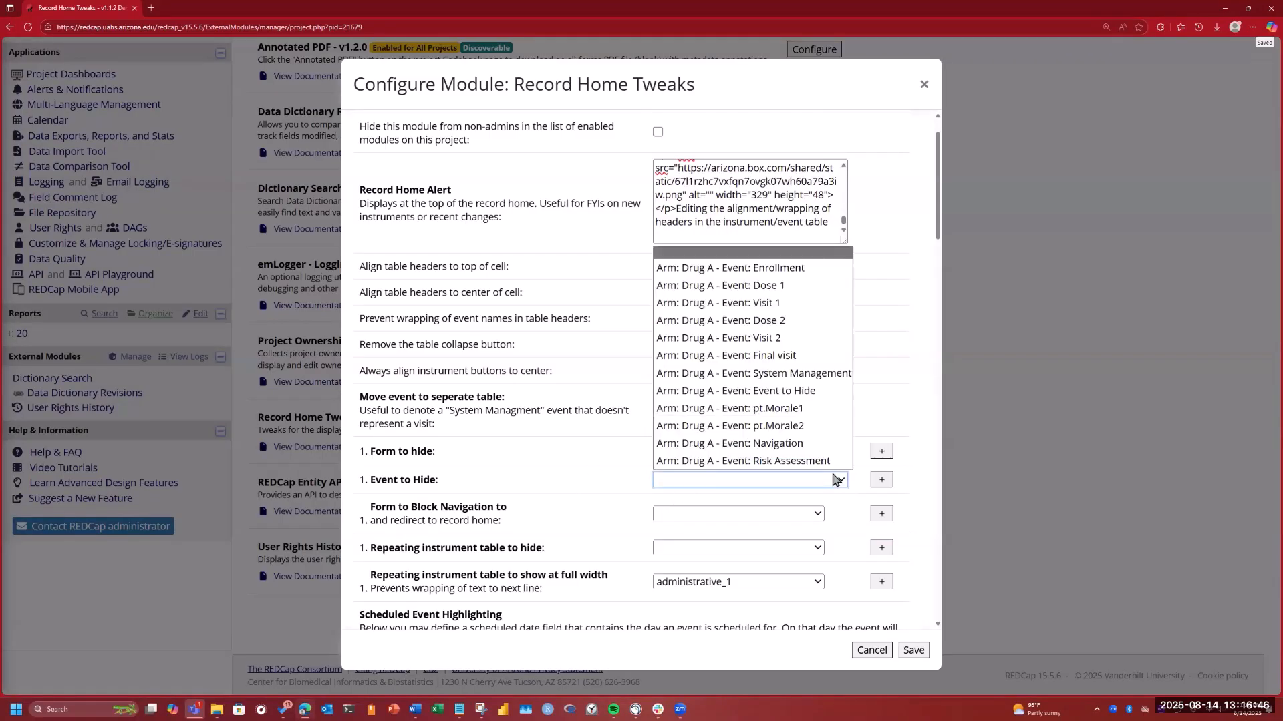
pyautogui.click(795, 391)
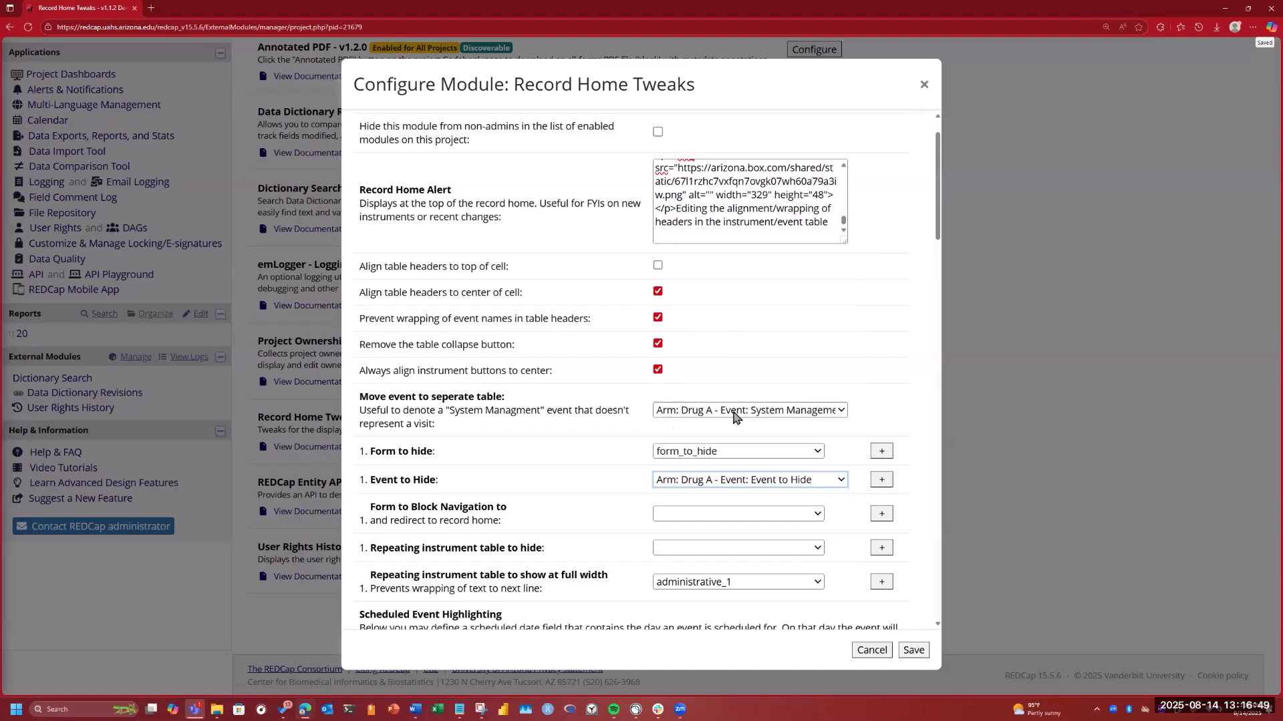
# Step: Set the form to block navigation to and redirect to record home as form_to_block_navigation
pyautogui.scroll(-2, 670, 419)
pyautogui.click(812, 365)
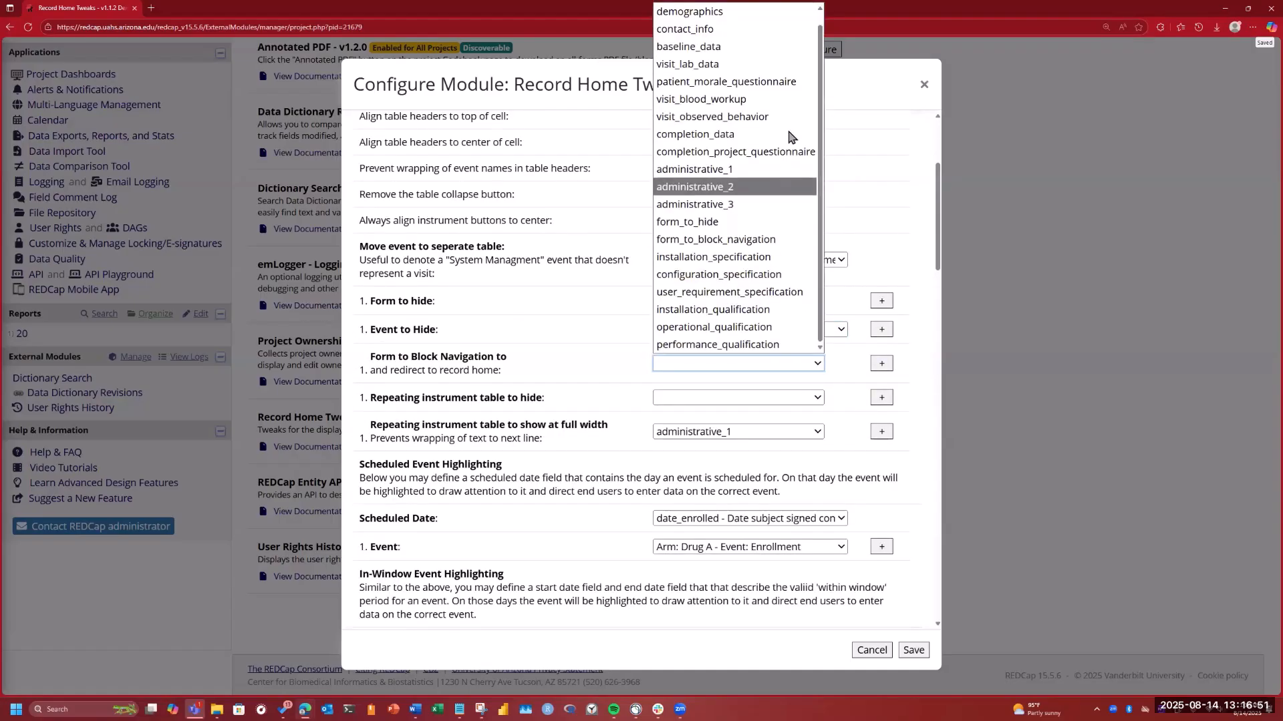
pyautogui.click(726, 241)
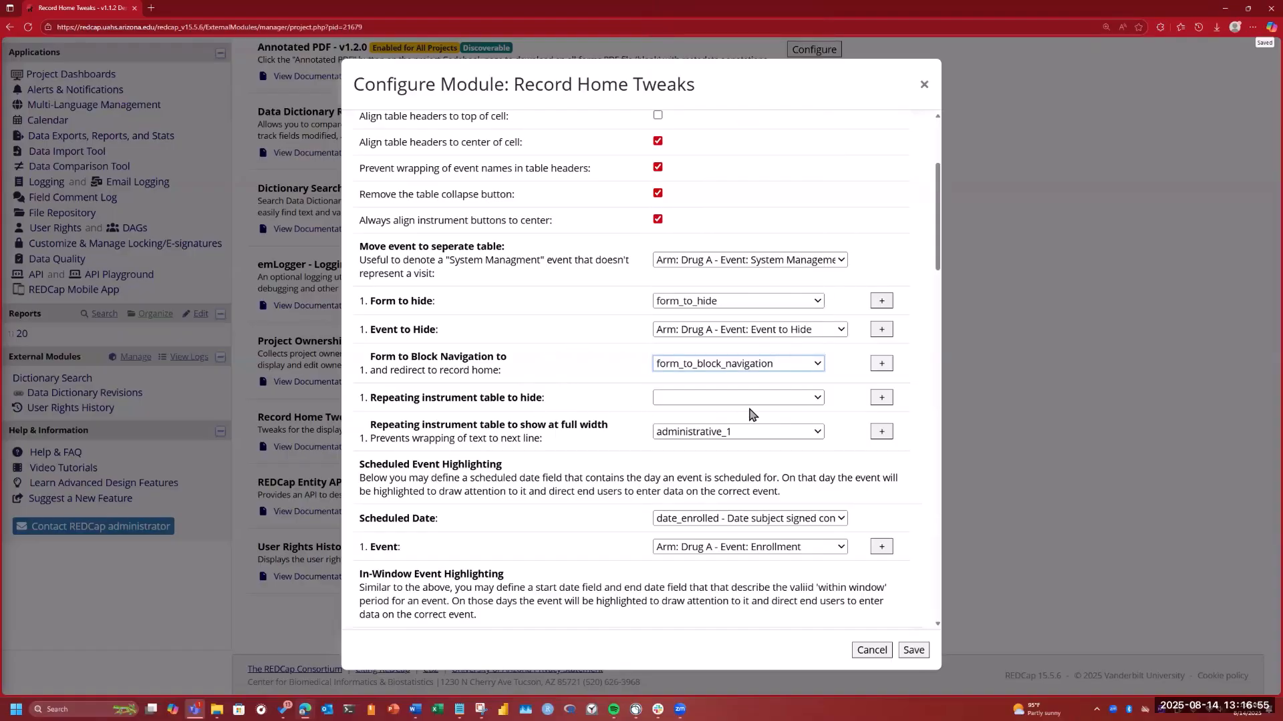
# Step: Set the first repeating instrument table to hide as installation_specification and add a second entry for configuration_specification
pyautogui.click(815, 399)
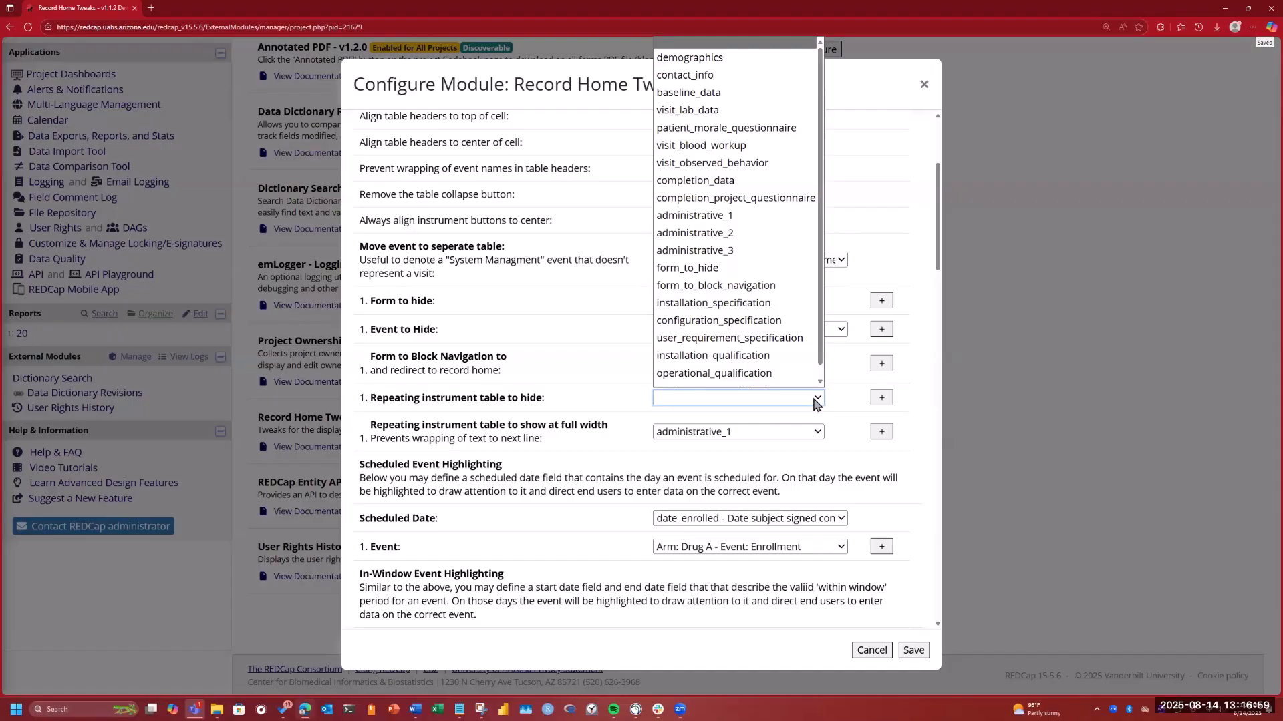
pyautogui.scroll(-1, 794, 297)
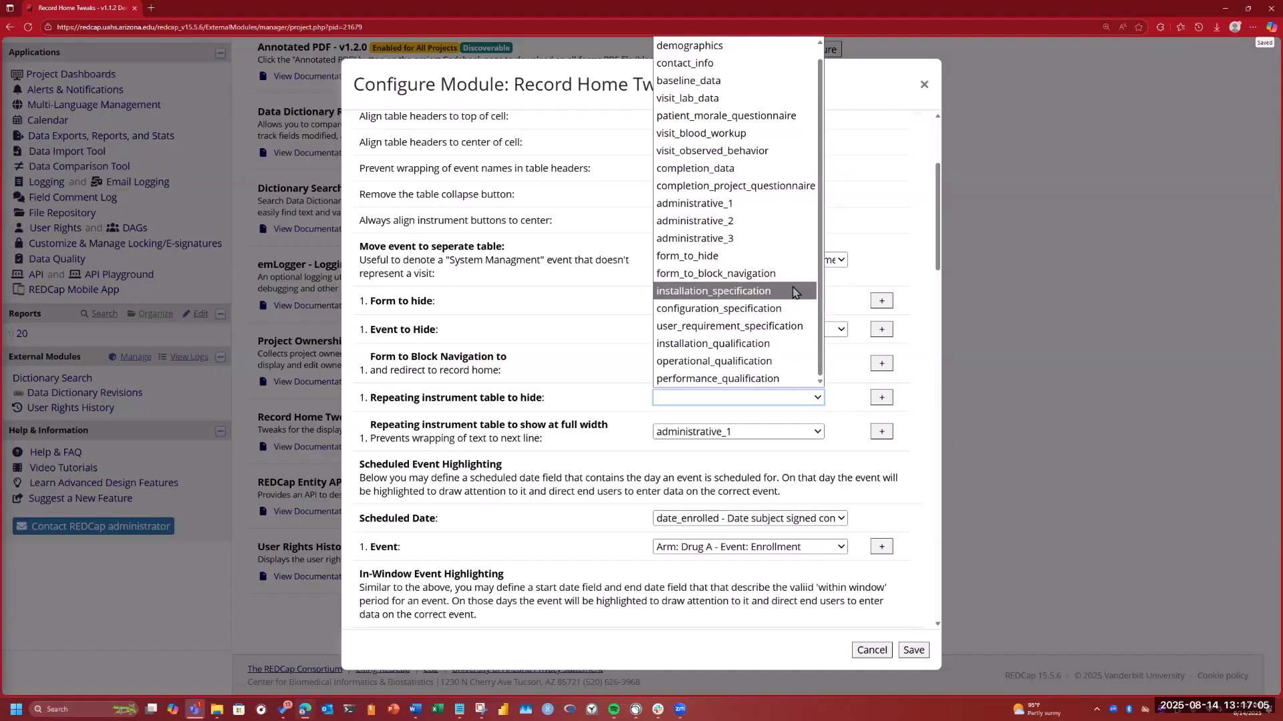
pyautogui.click(768, 291)
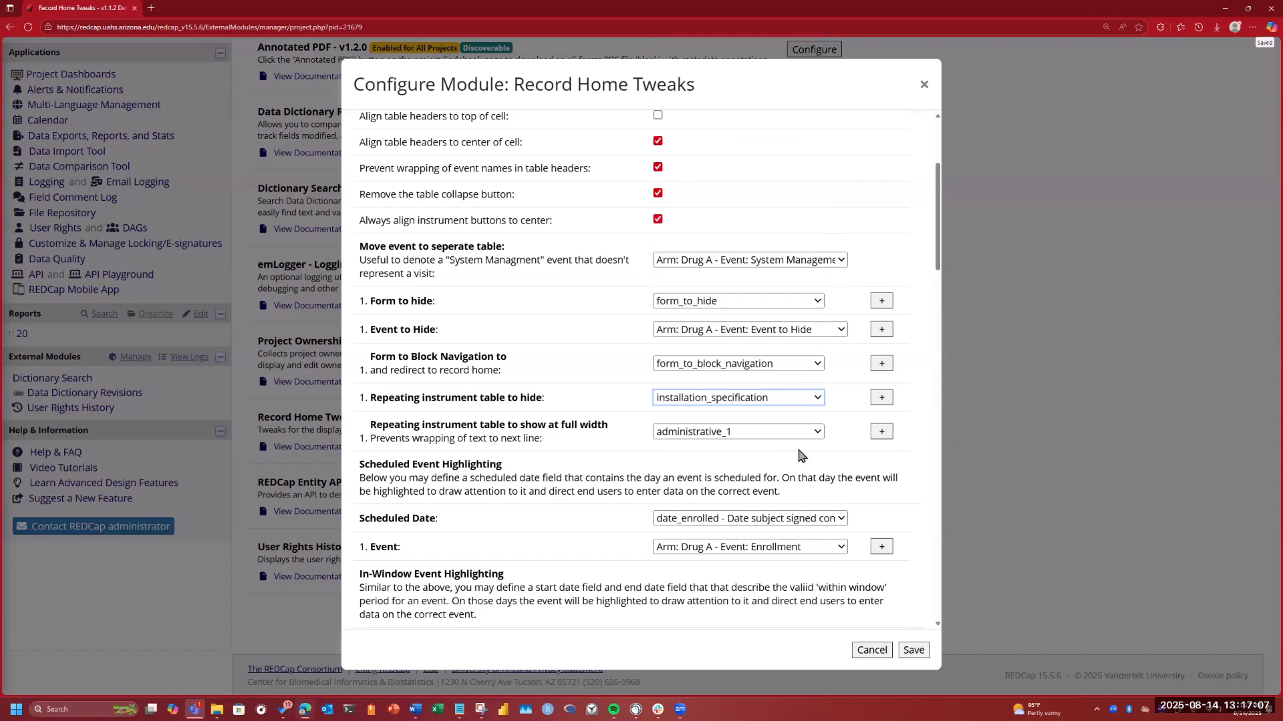
pyautogui.press('Tab')
pyautogui.press('Return')
pyautogui.click(817, 435)
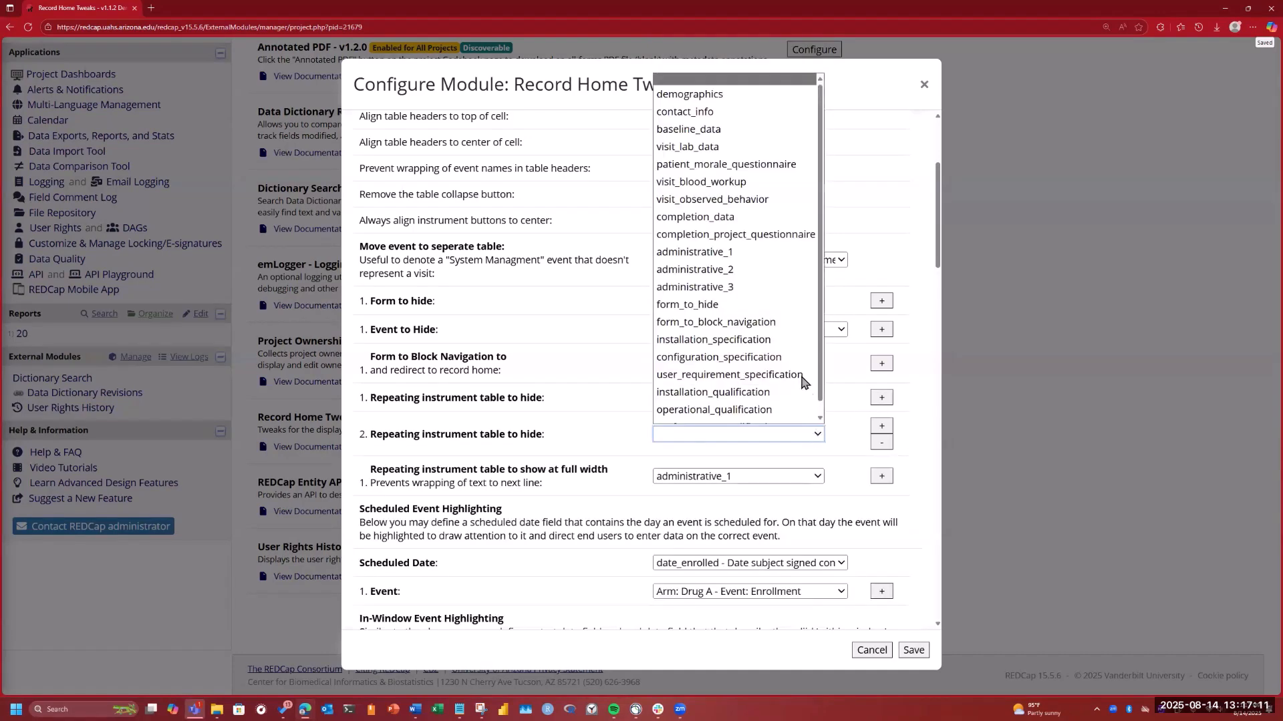
pyautogui.click(779, 346)
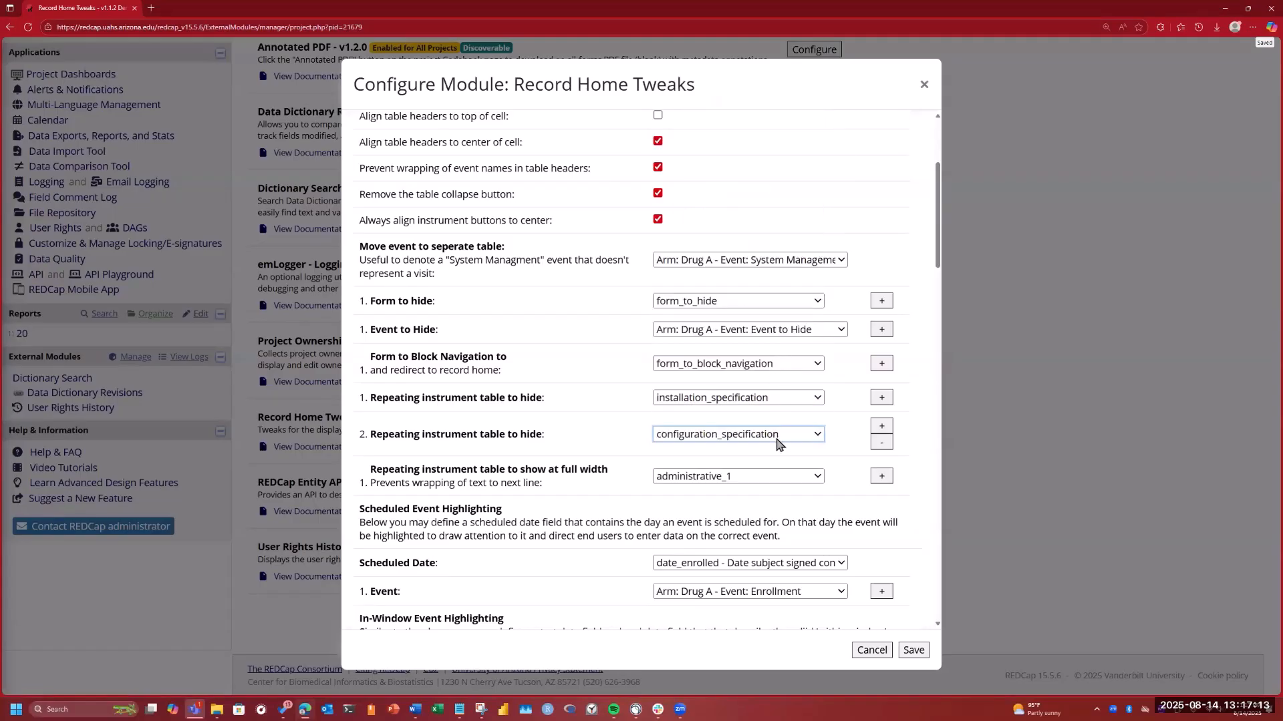
# Step: Add user_requirement_specification and installation_qualification as the third and fourth repeating instrument tables to hide
pyautogui.click(879, 428)
pyautogui.click(819, 479)
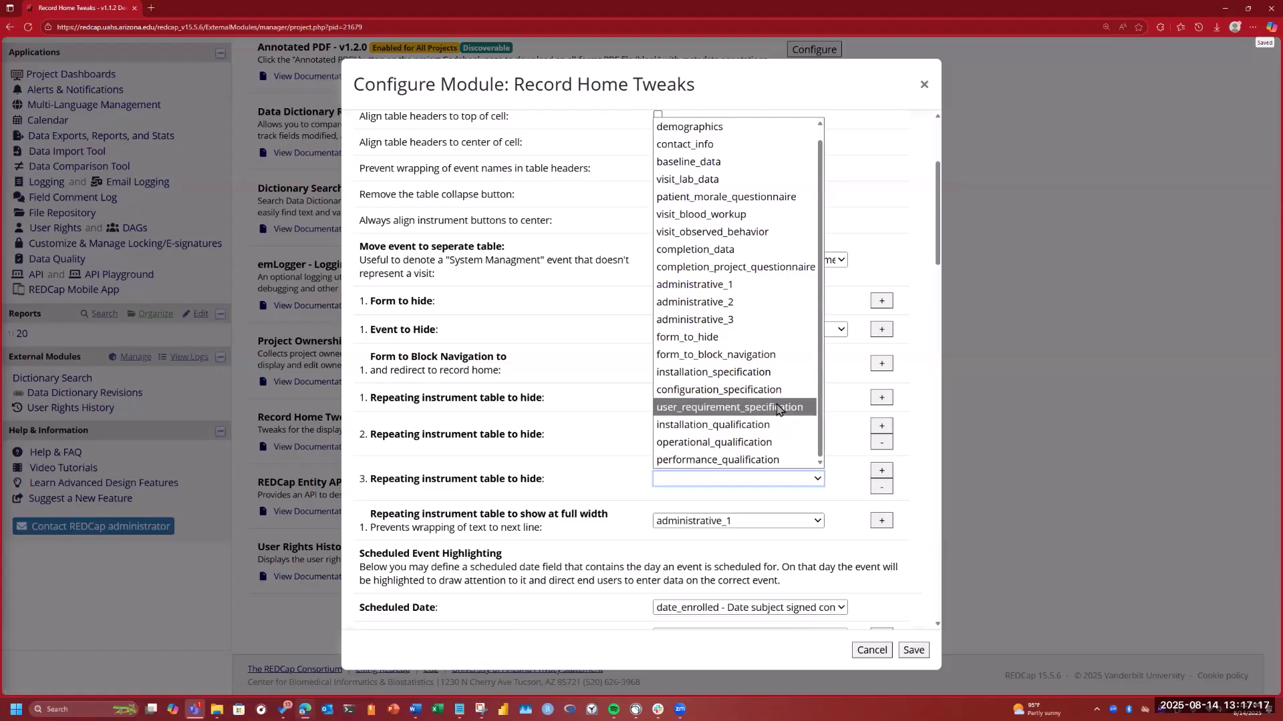
pyautogui.click(779, 409)
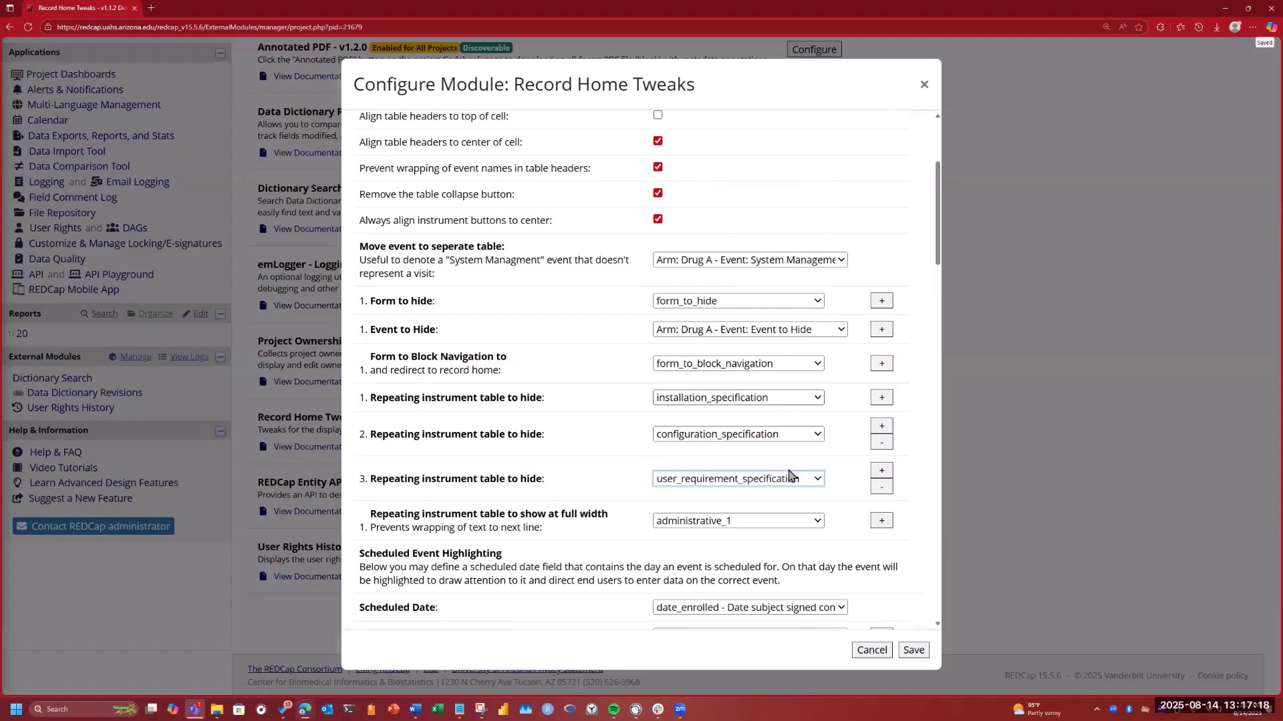
pyautogui.click(882, 471)
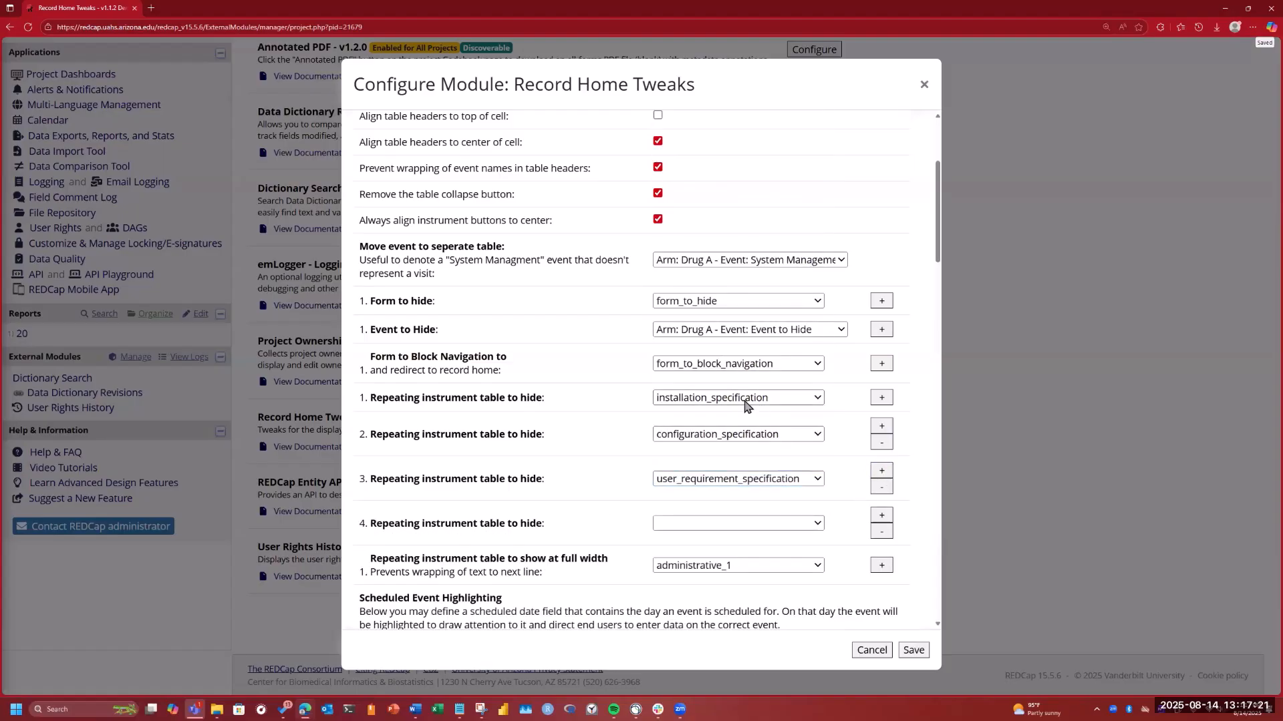
pyautogui.scroll(-2, 801, 394)
pyautogui.click(816, 378)
pyautogui.scroll(-1, 787, 324)
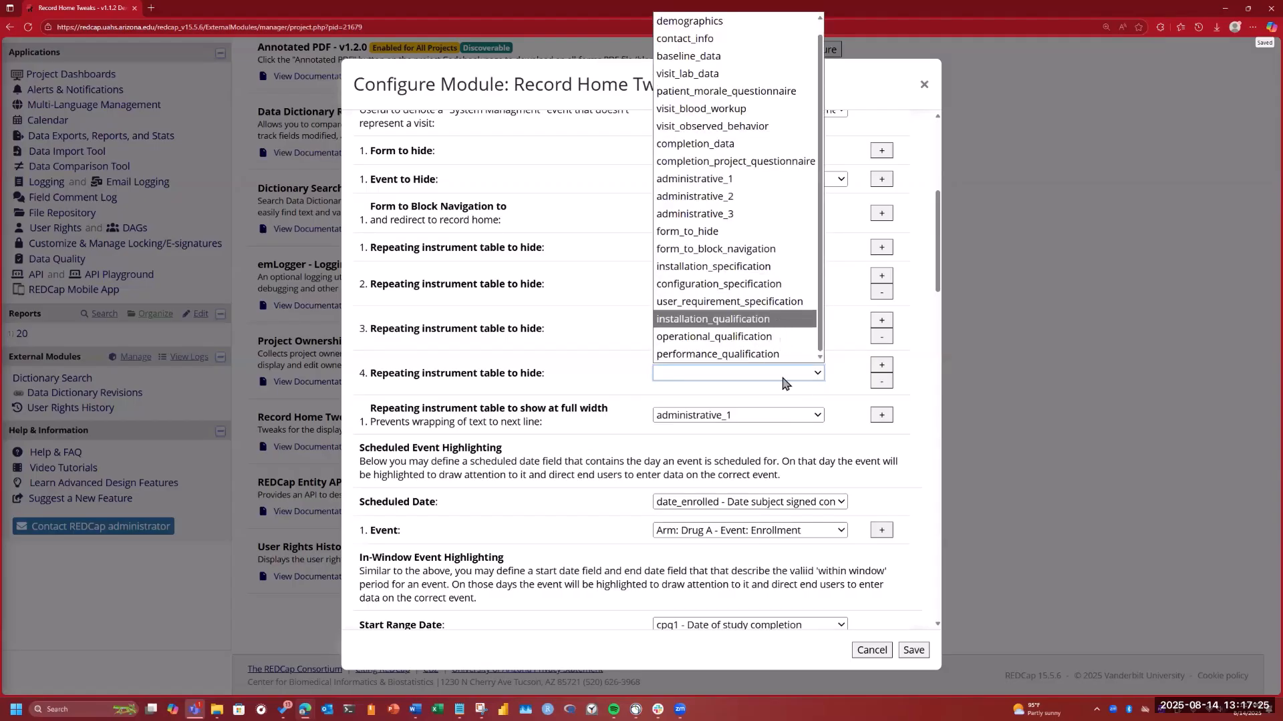
pyautogui.click(780, 322)
# Step: Add operational_qualification and performance_qualification as the fifth and sixth repeating instrument tables to hide
pyautogui.click(881, 365)
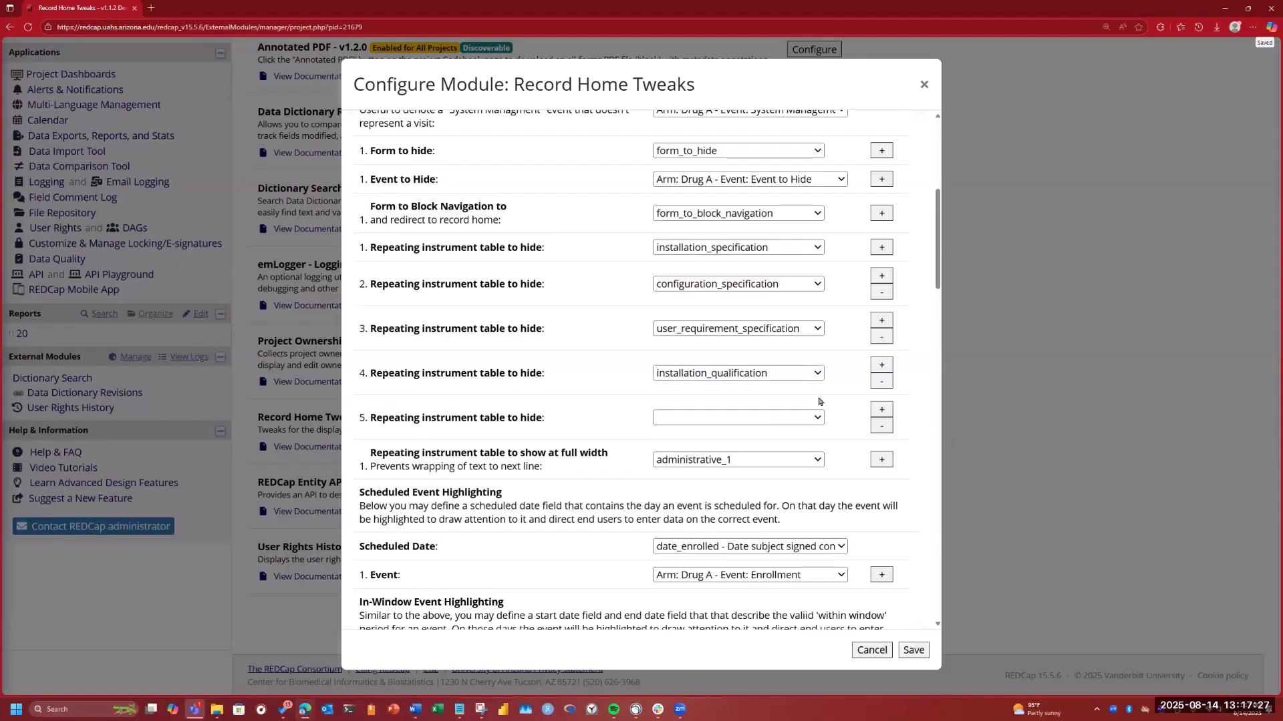
pyautogui.click(805, 412)
pyautogui.scroll(-1, 788, 404)
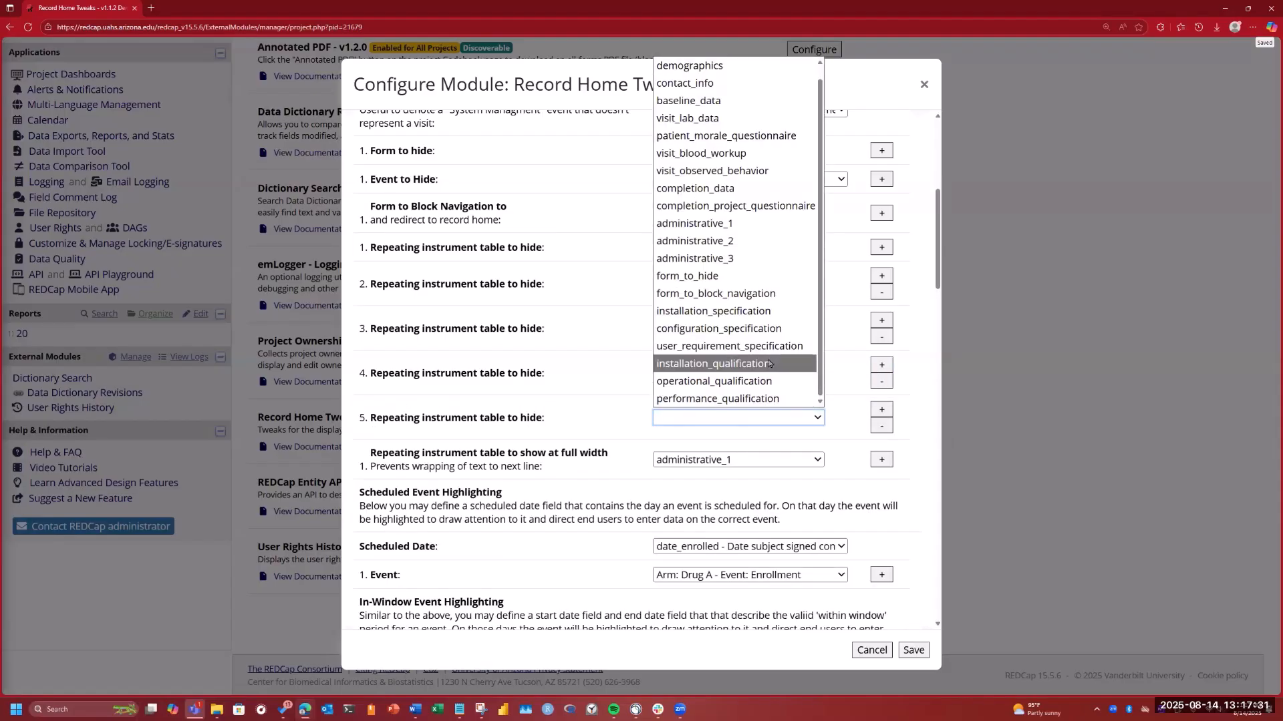
pyautogui.click(771, 361)
pyautogui.click(808, 420)
pyautogui.scroll(-1, 784, 385)
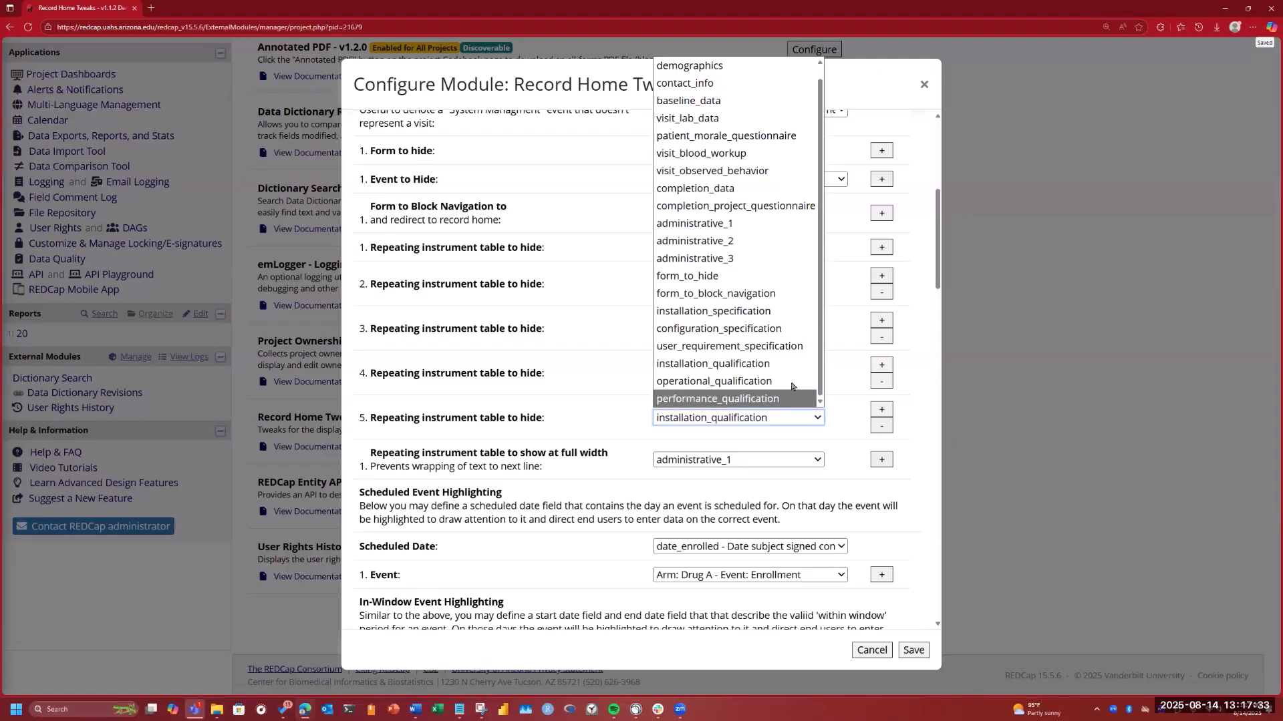
pyautogui.click(771, 382)
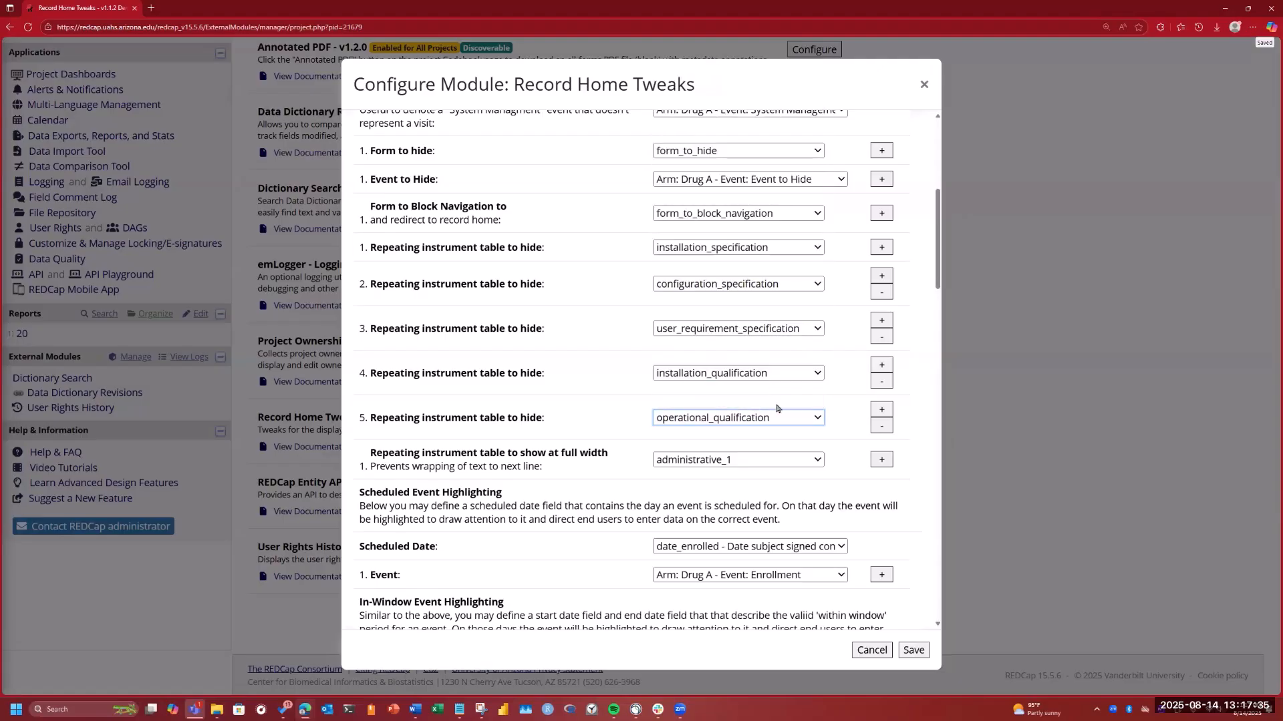
pyautogui.click(880, 410)
pyautogui.click(800, 462)
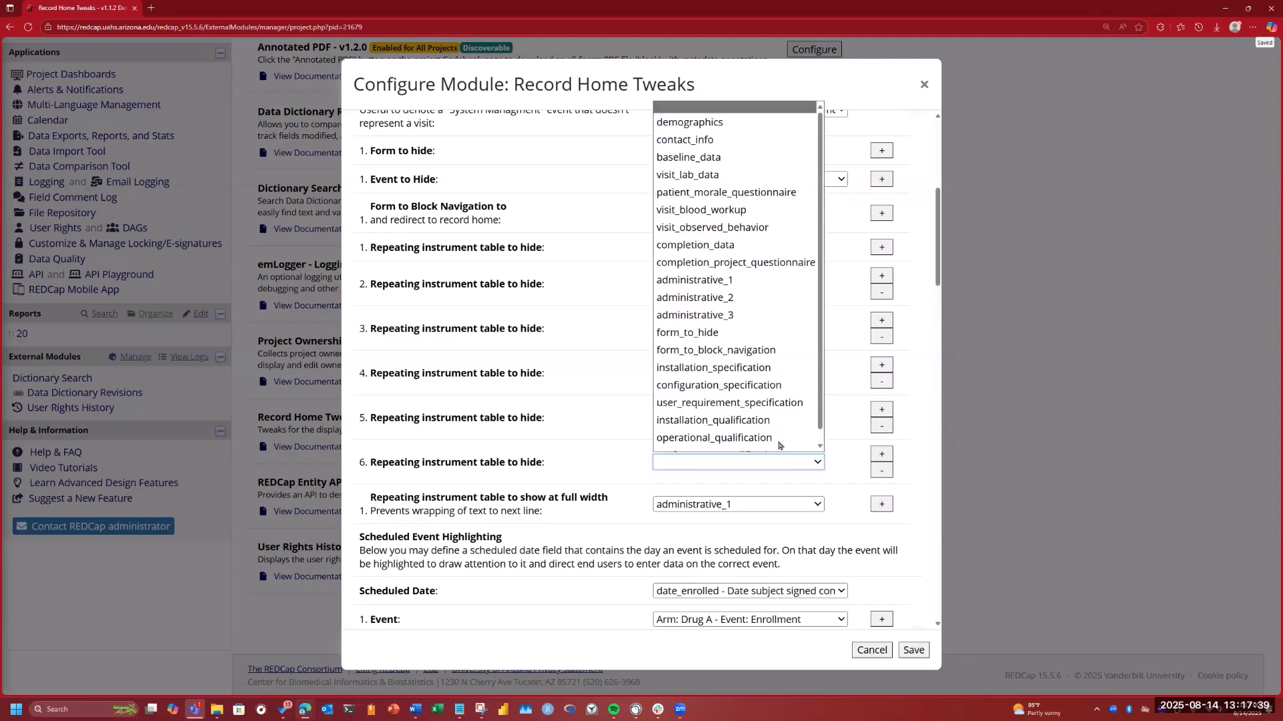
pyautogui.scroll(-1, 778, 445)
pyautogui.click(779, 444)
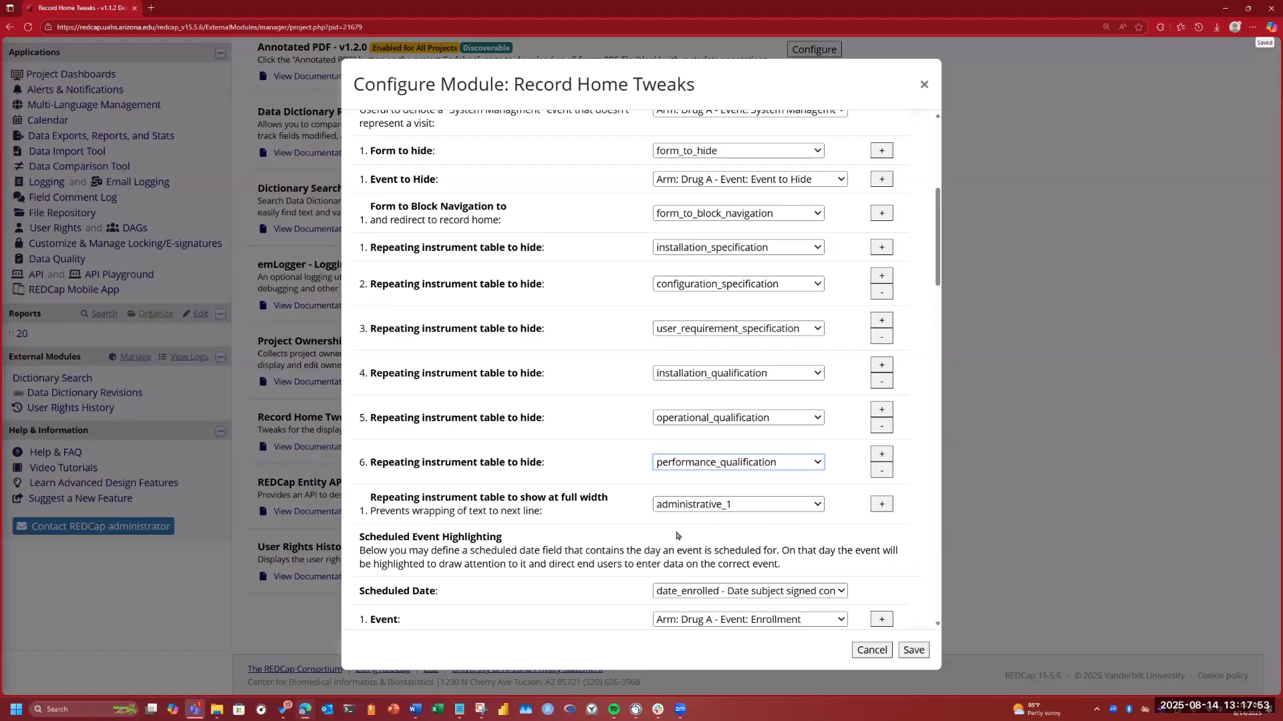
# Step: Examine the scheduled and in-window event highlighting settings and the description of Event Group Tabs
pyautogui.scroll(-5, 523, 521)
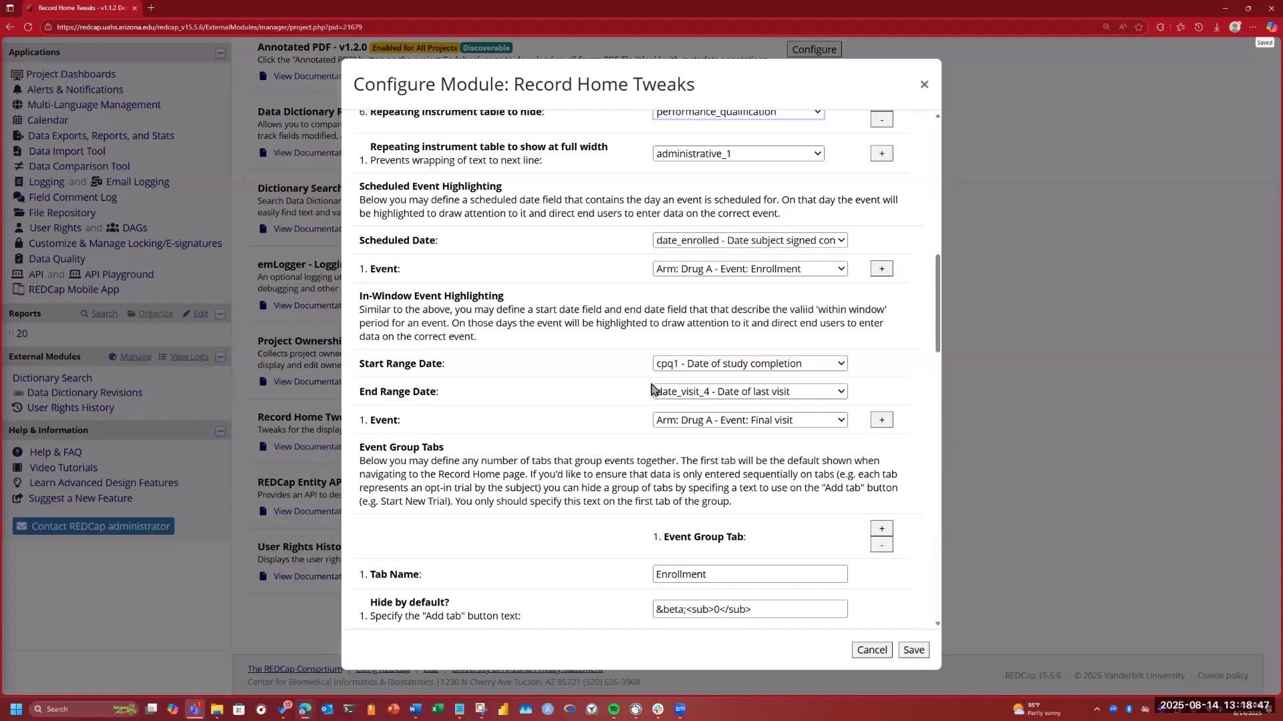
pyautogui.scroll(-3, 671, 441)
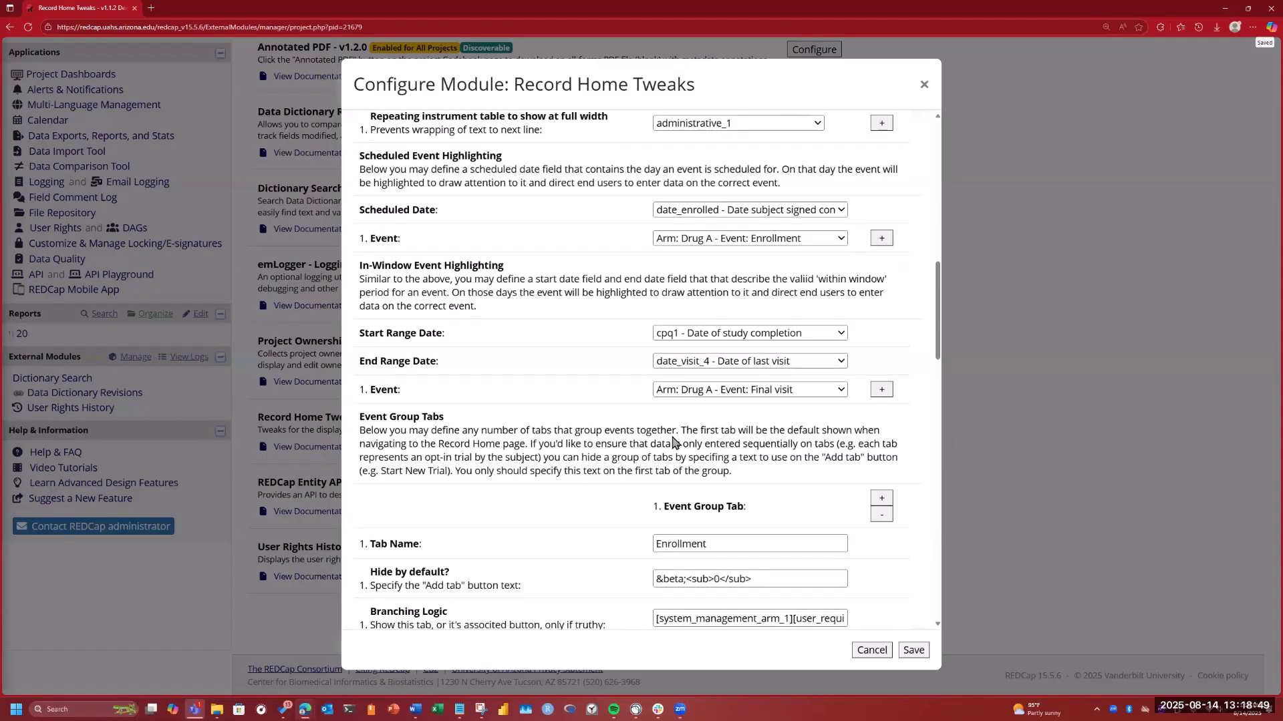
pyautogui.scroll(-1, 513, 410)
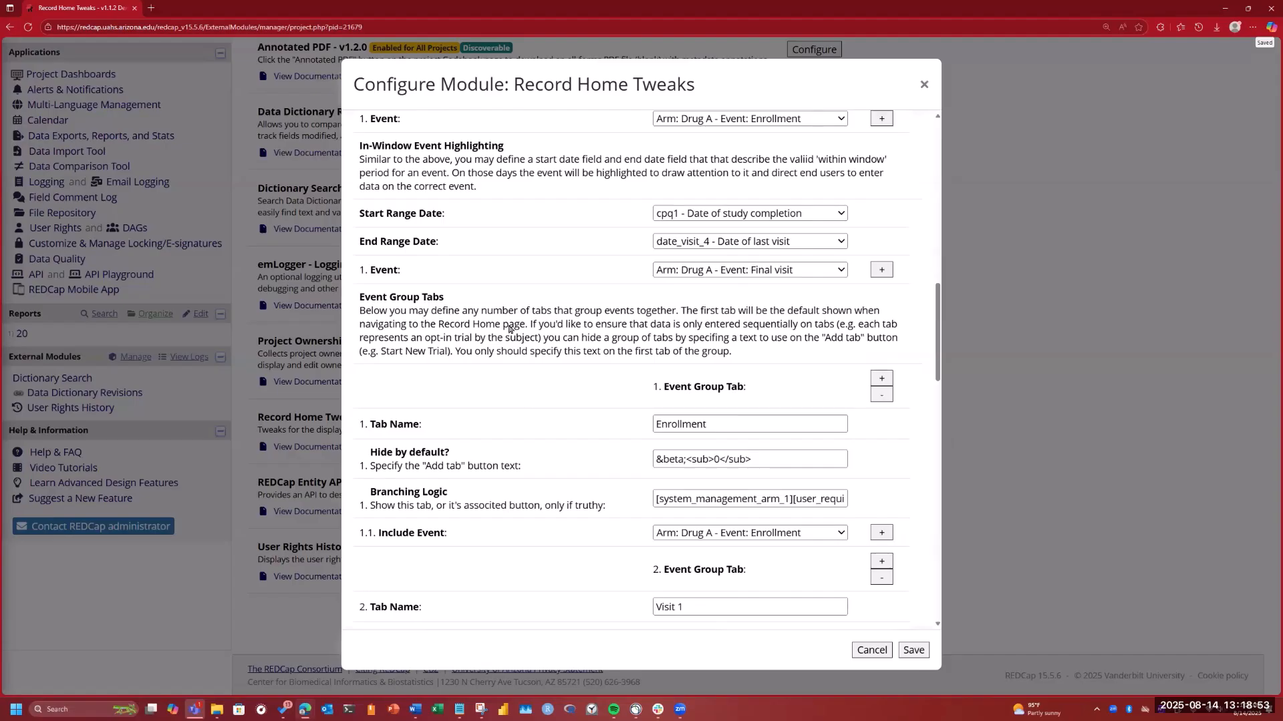
pyautogui.scroll(-1, 509, 329)
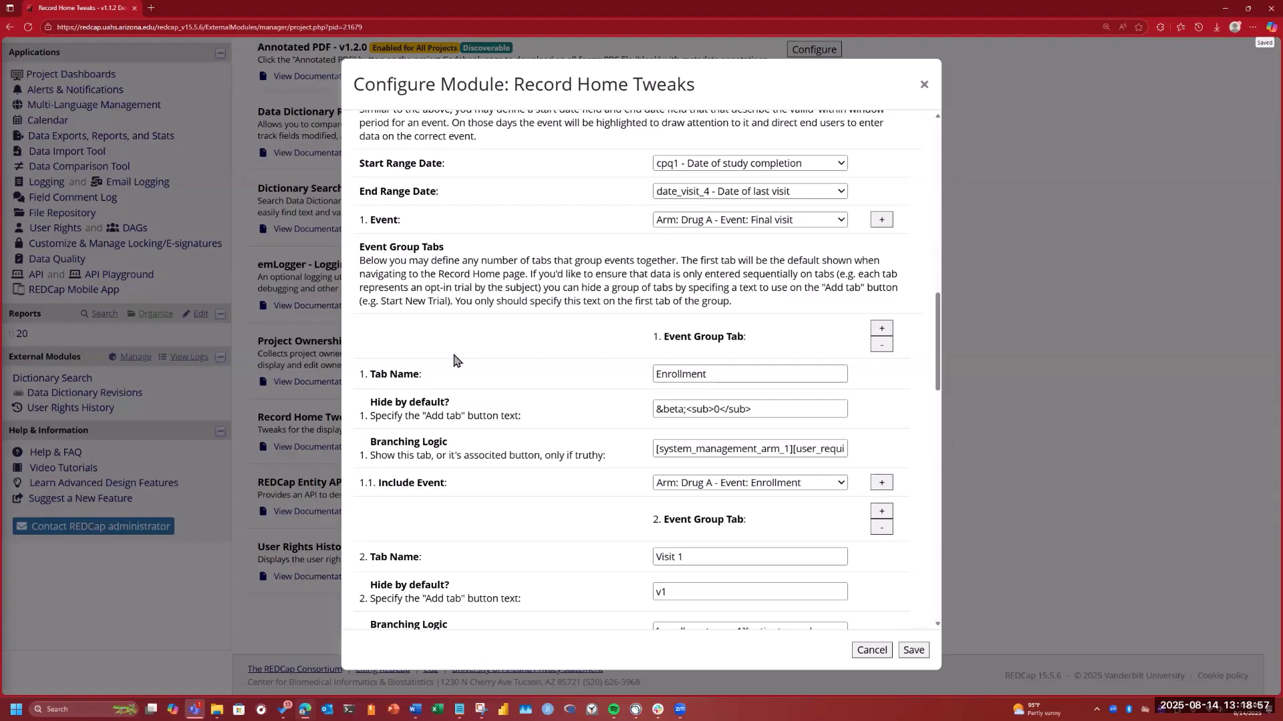
pyautogui.scroll(-1, 454, 361)
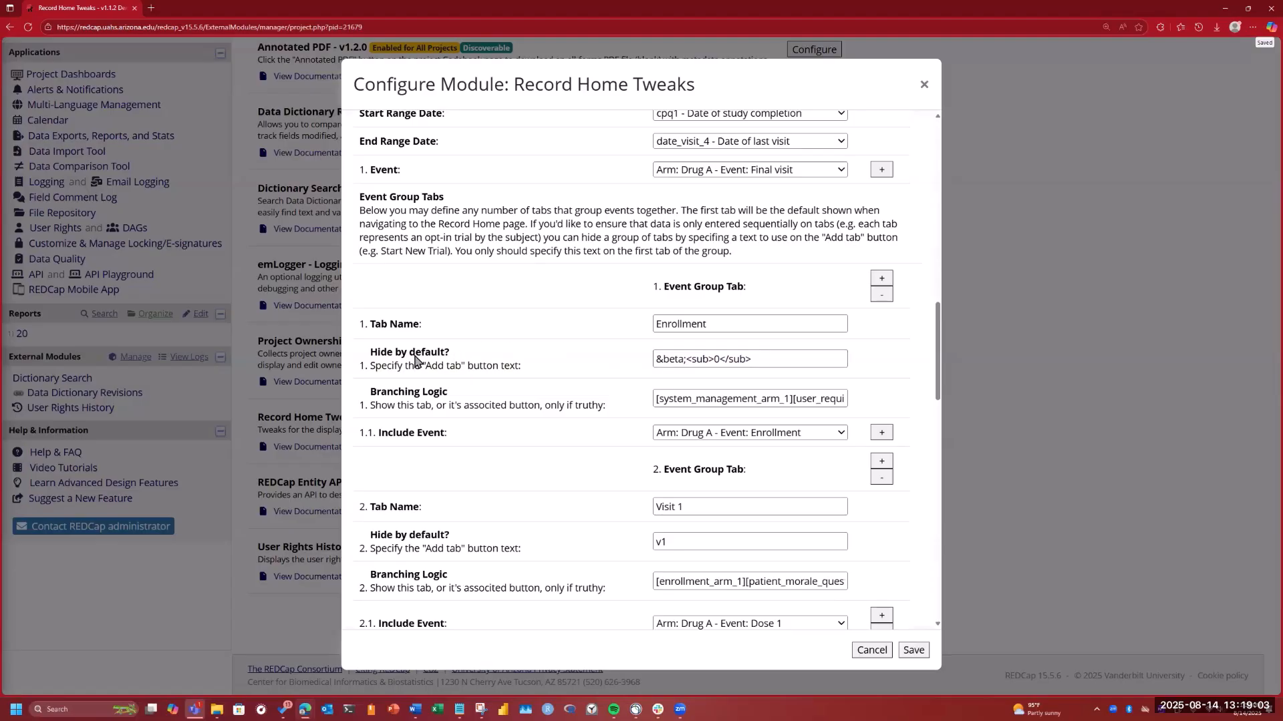
# Step: Examine the tab names, "Add tab" button texts and branching logic of the Enrollment and Visit 1 event group tabs
pyautogui.click(710, 324)
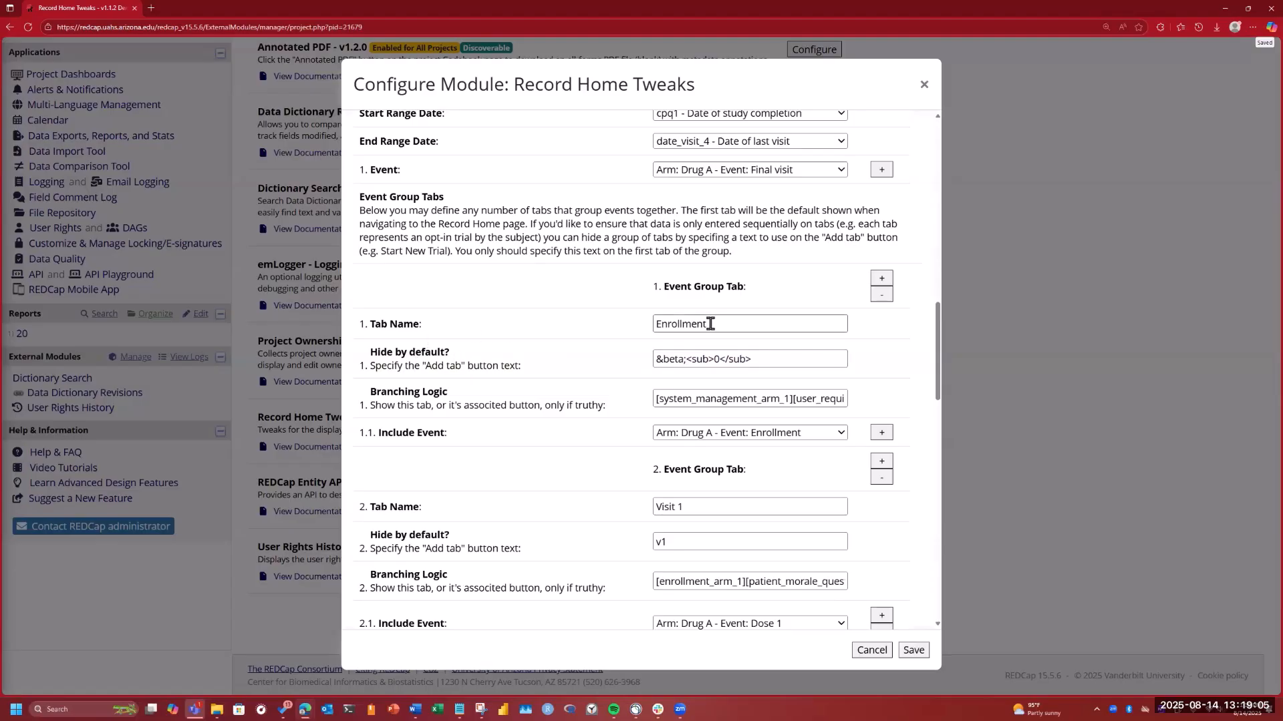
pyautogui.hotkey('ctrl', 'a')
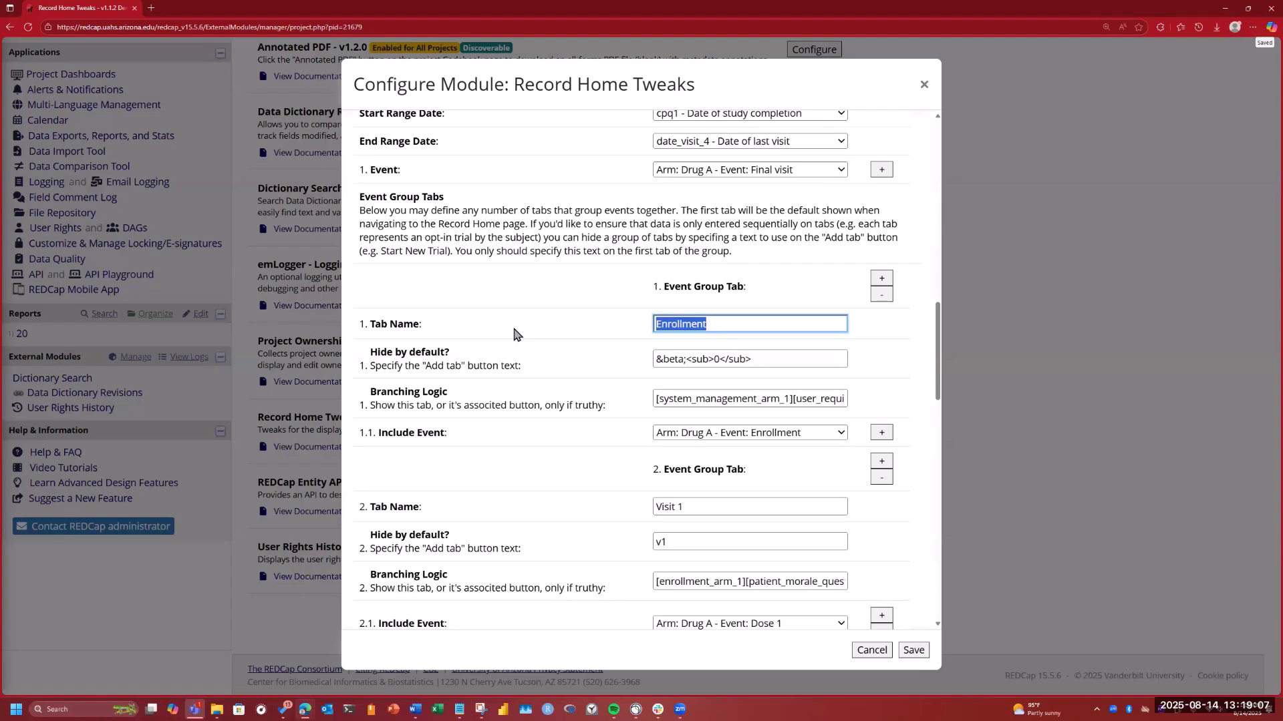
pyautogui.scroll(-2, 598, 430)
pyautogui.moveTo(694, 438); pyautogui.dragTo(388, 471)
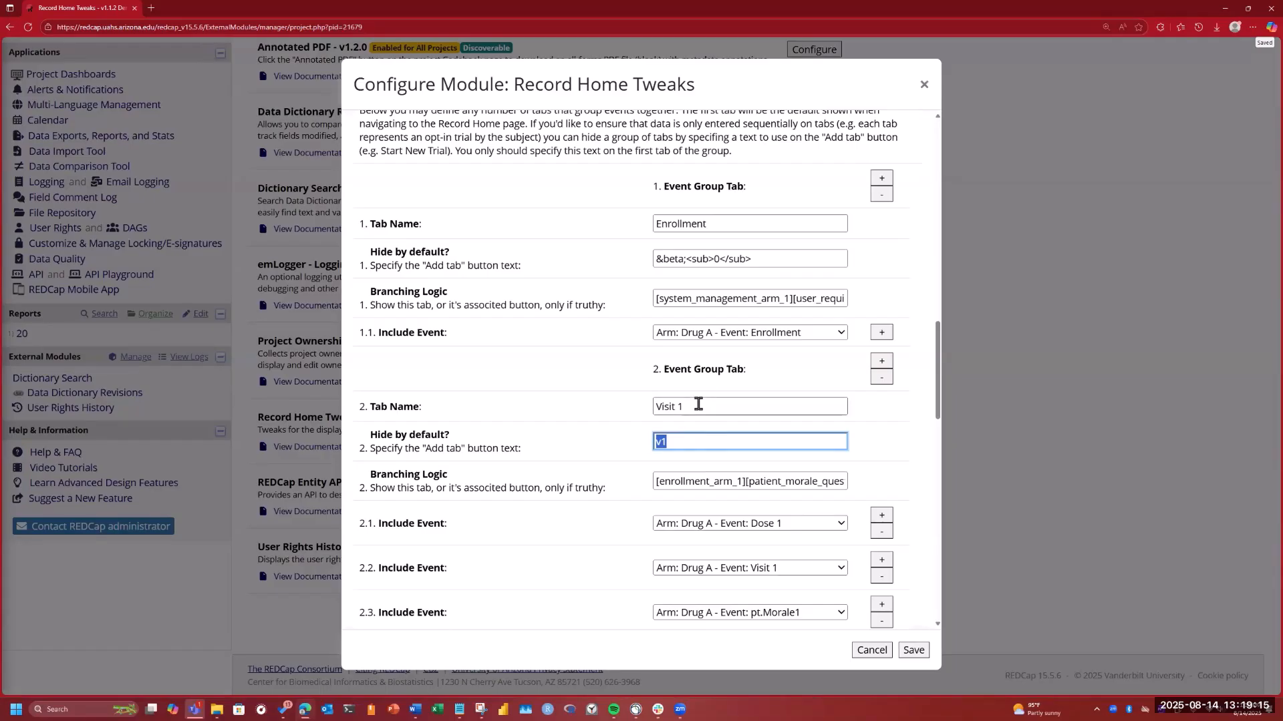
pyautogui.moveTo(698, 404); pyautogui.dragTo(624, 403)
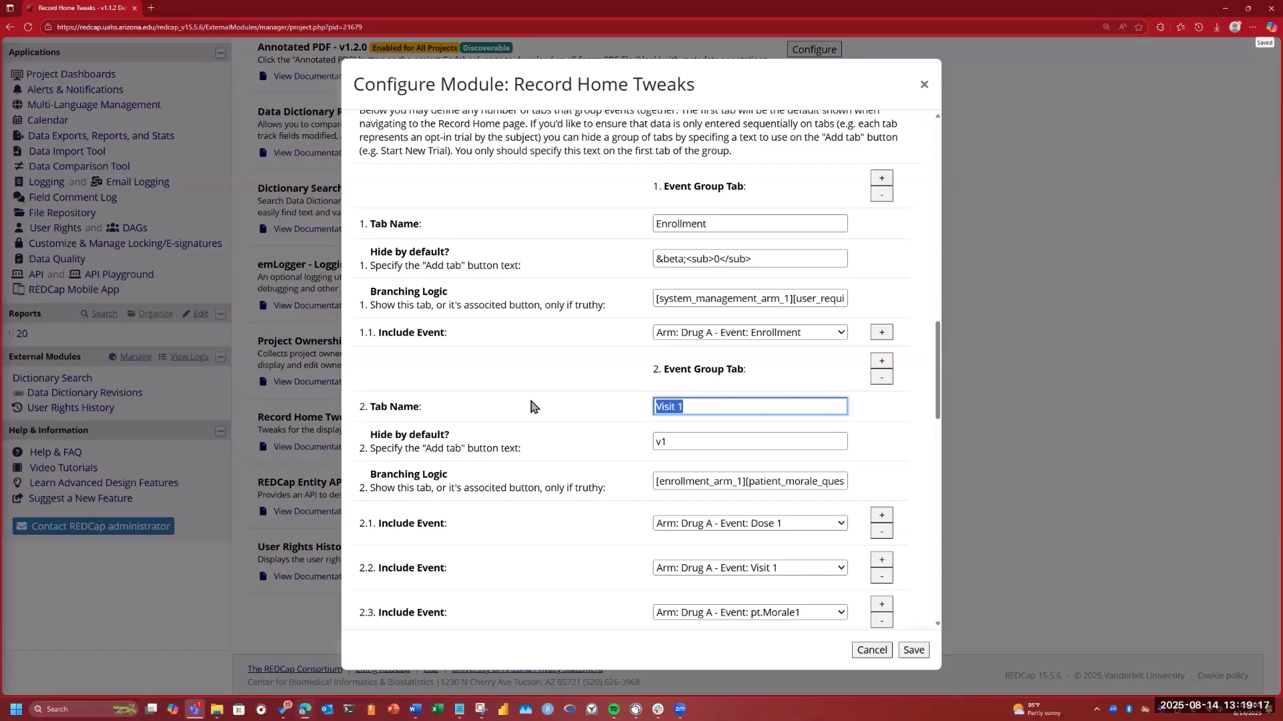
pyautogui.click(715, 410)
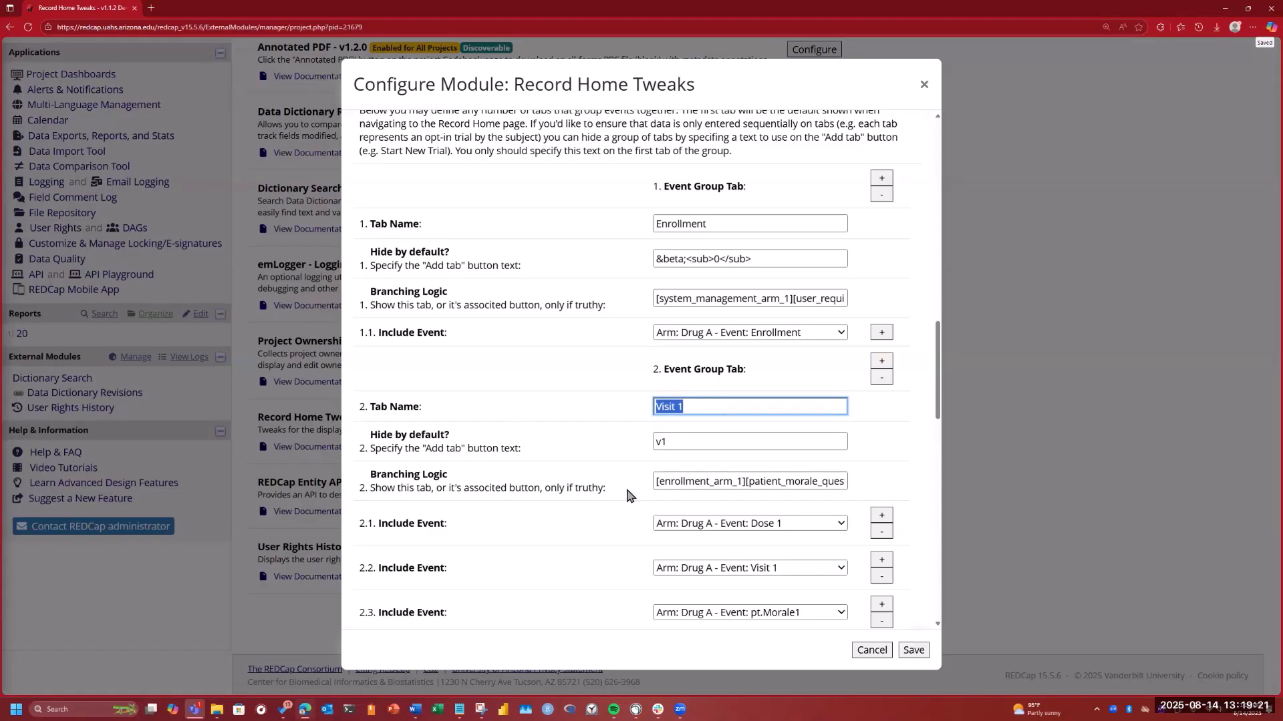
pyautogui.tripleClick(700, 295)
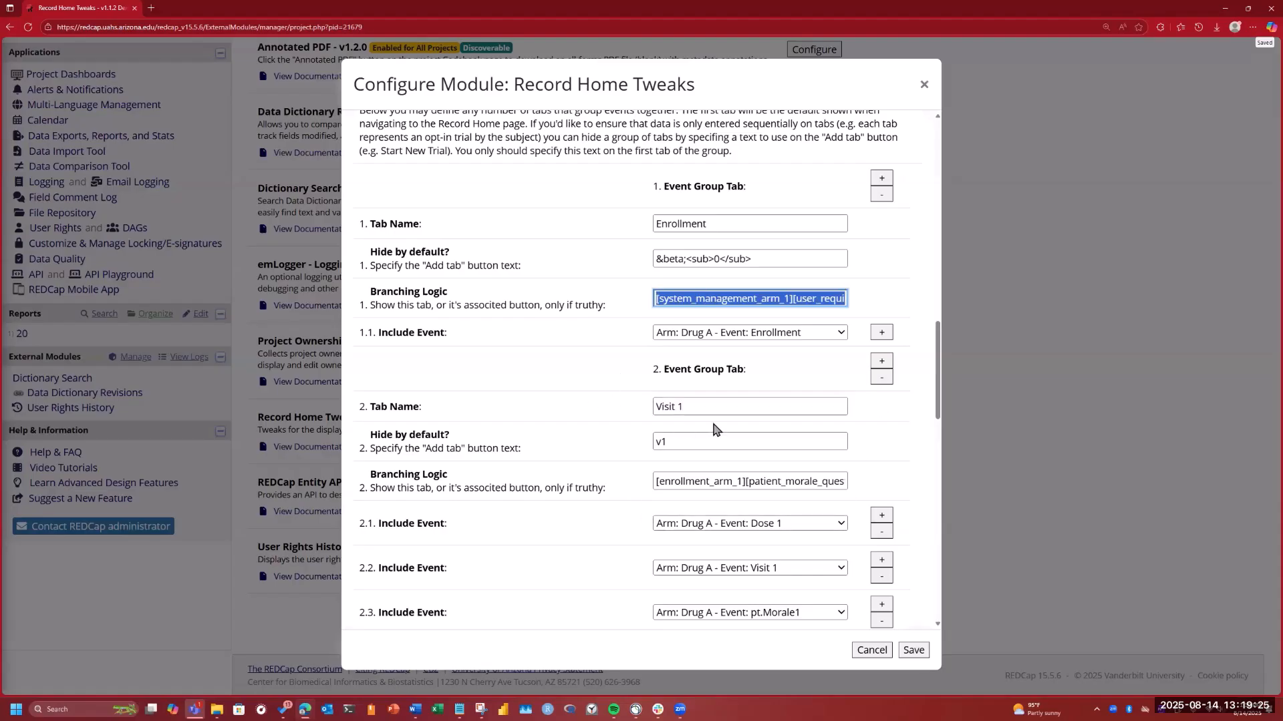
# Step: Review the included events and settings of the remaining event group tabs, from Visit 2 through the seventh tab
pyautogui.scroll(-1, 714, 447)
pyautogui.scroll(-3, 714, 446)
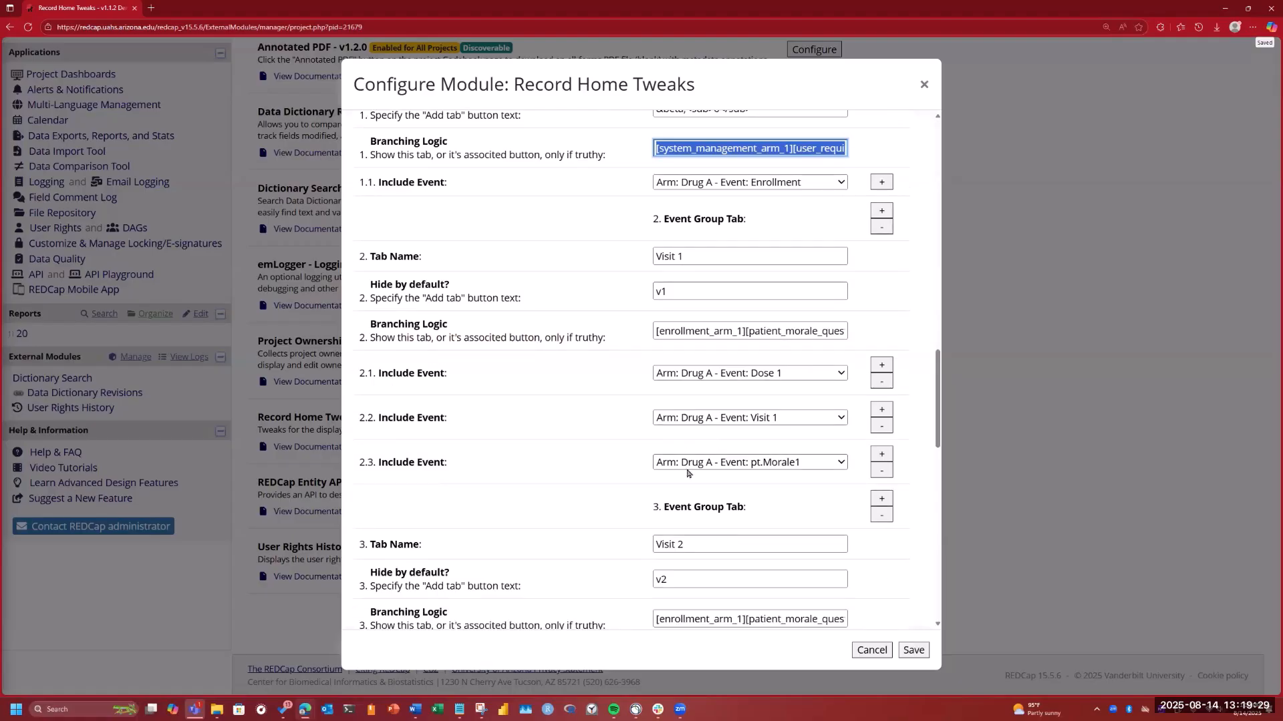
pyautogui.scroll(-6, 688, 473)
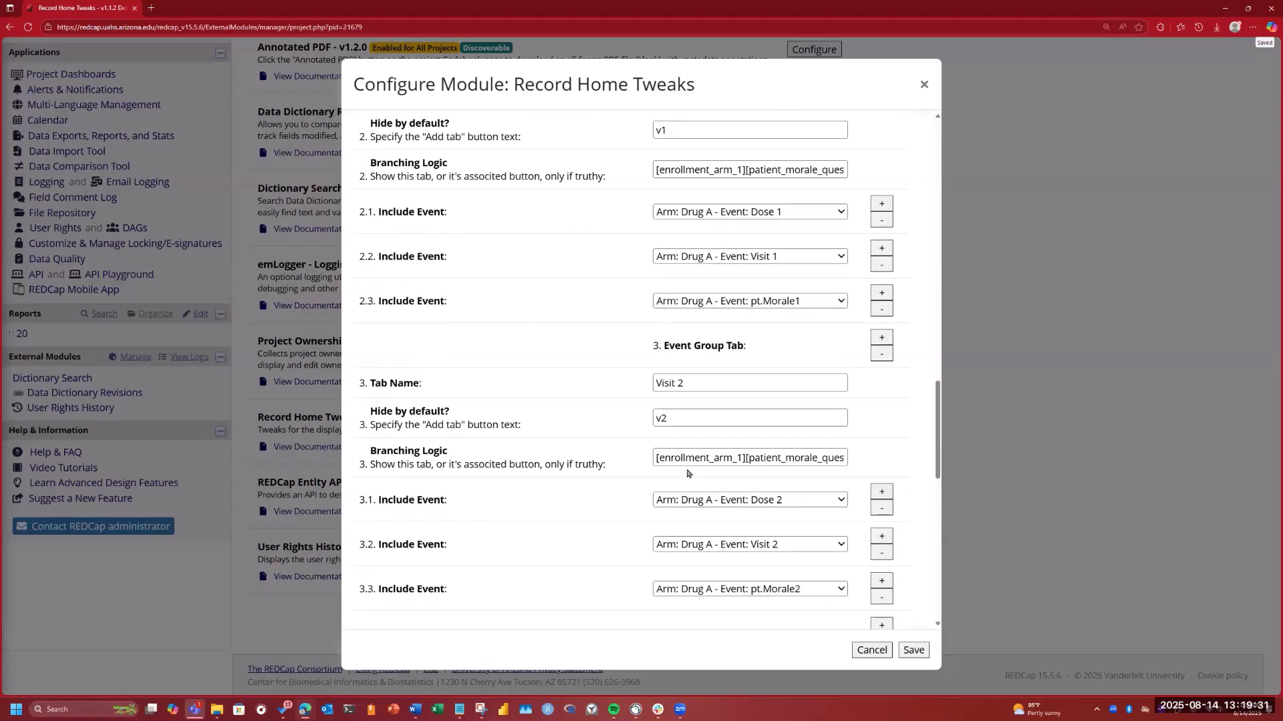
pyautogui.scroll(-5, 687, 473)
pyautogui.scroll(6, 762, 350)
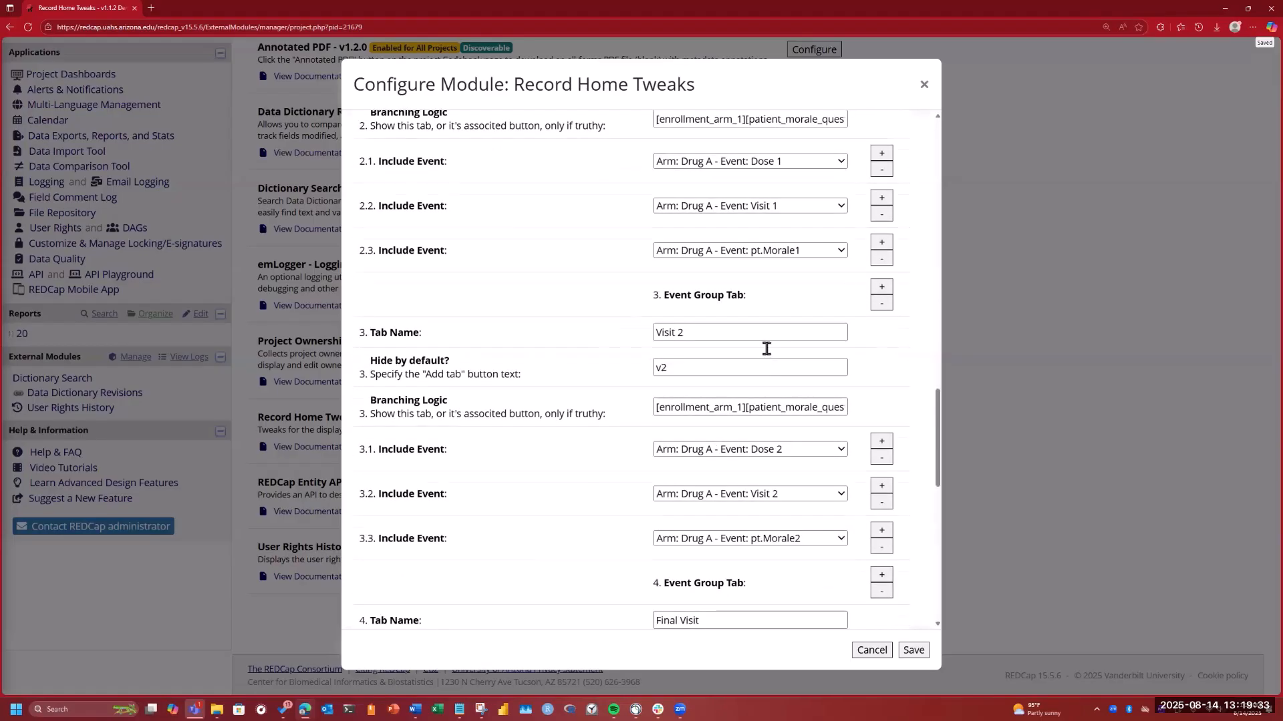
pyautogui.scroll(6, 768, 341)
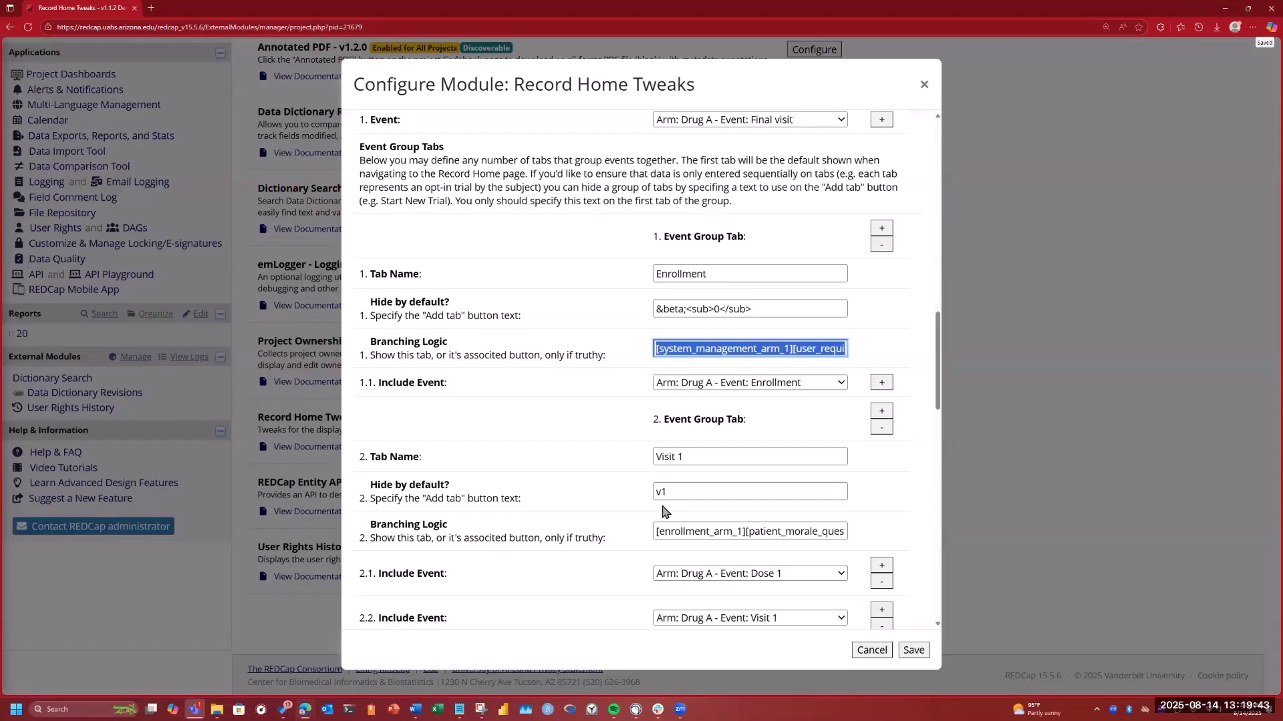
pyautogui.scroll(-7, 726, 432)
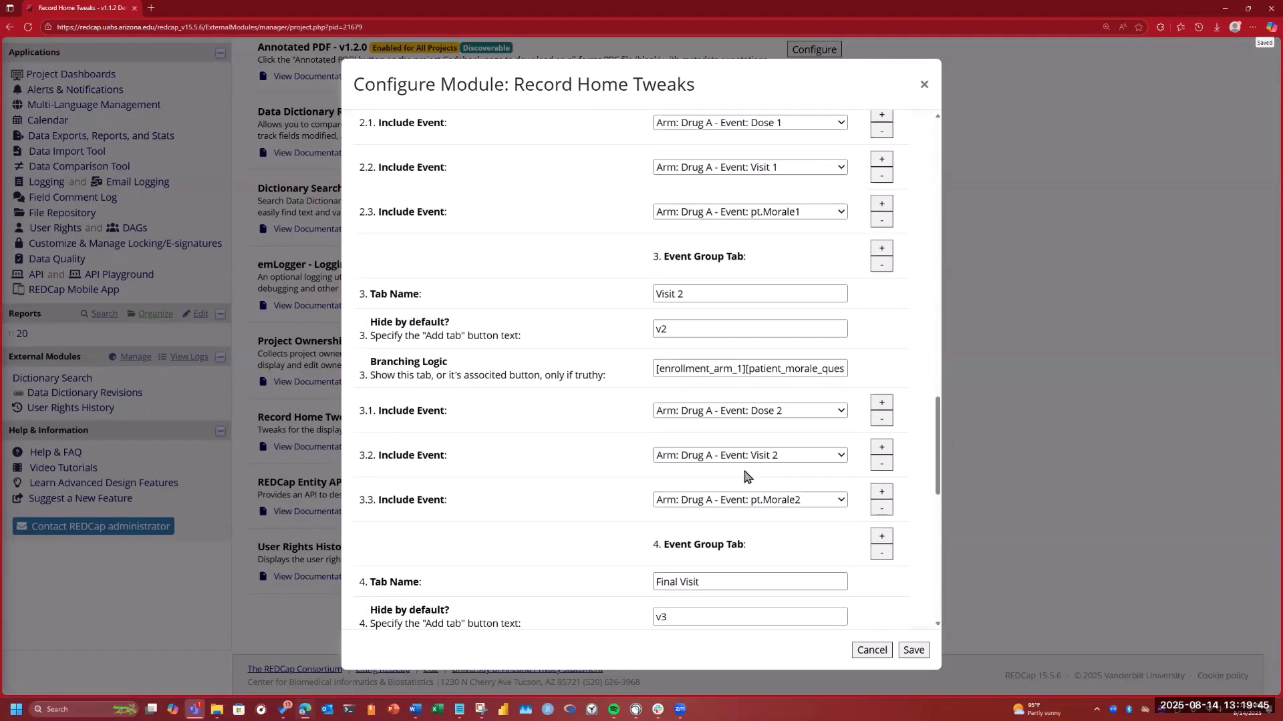
pyautogui.scroll(-8, 740, 482)
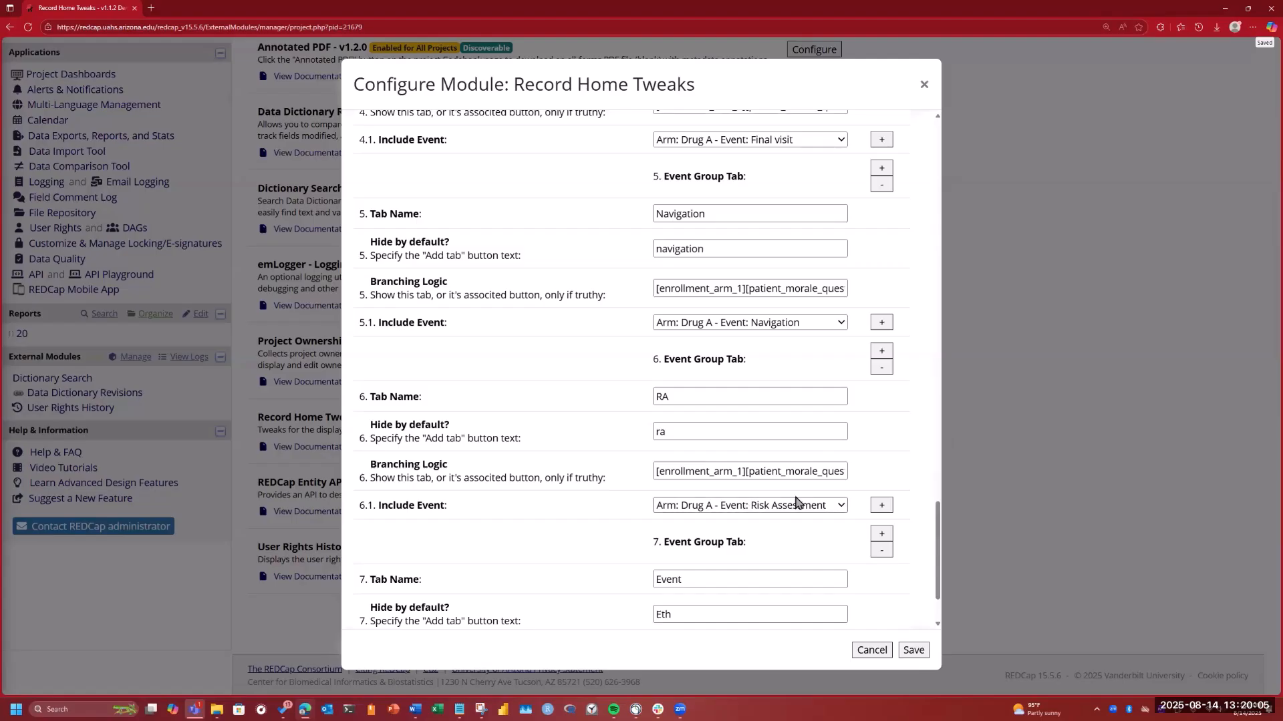
pyautogui.scroll(-2, 615, 486)
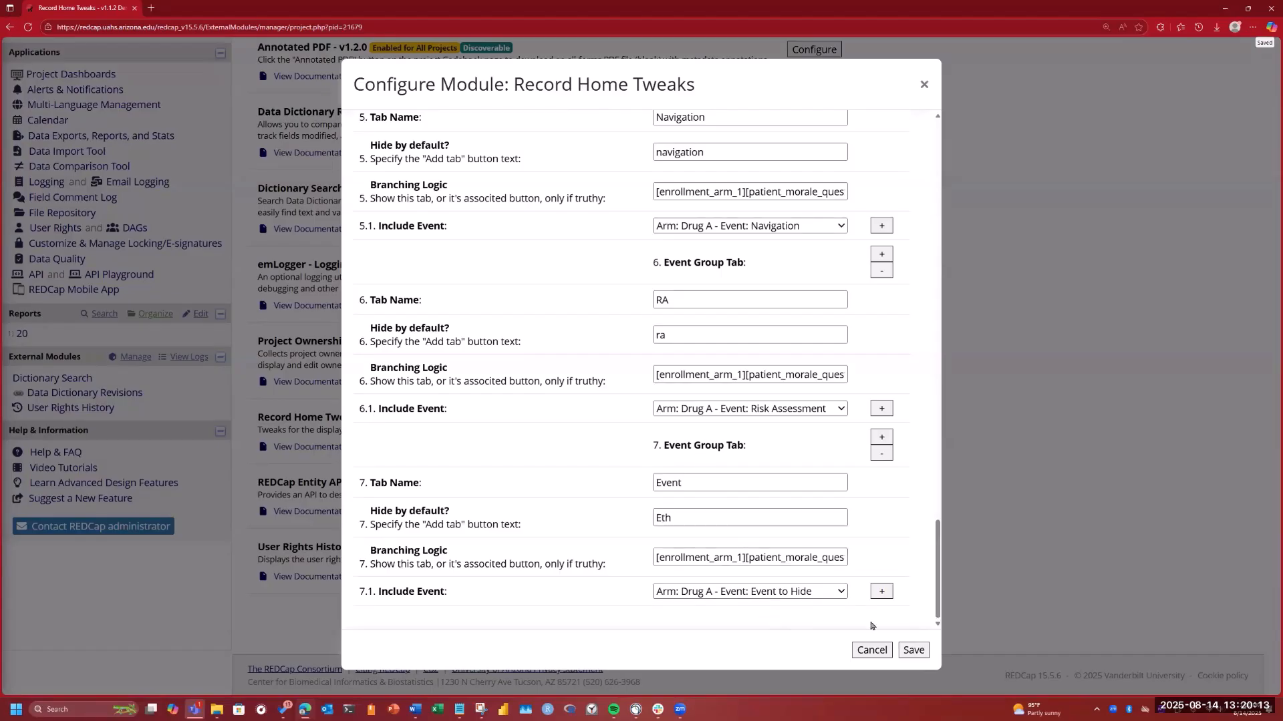
# Step: Save the Record Home Tweaks configuration and open the Record Status Dashboard
pyautogui.click(912, 652)
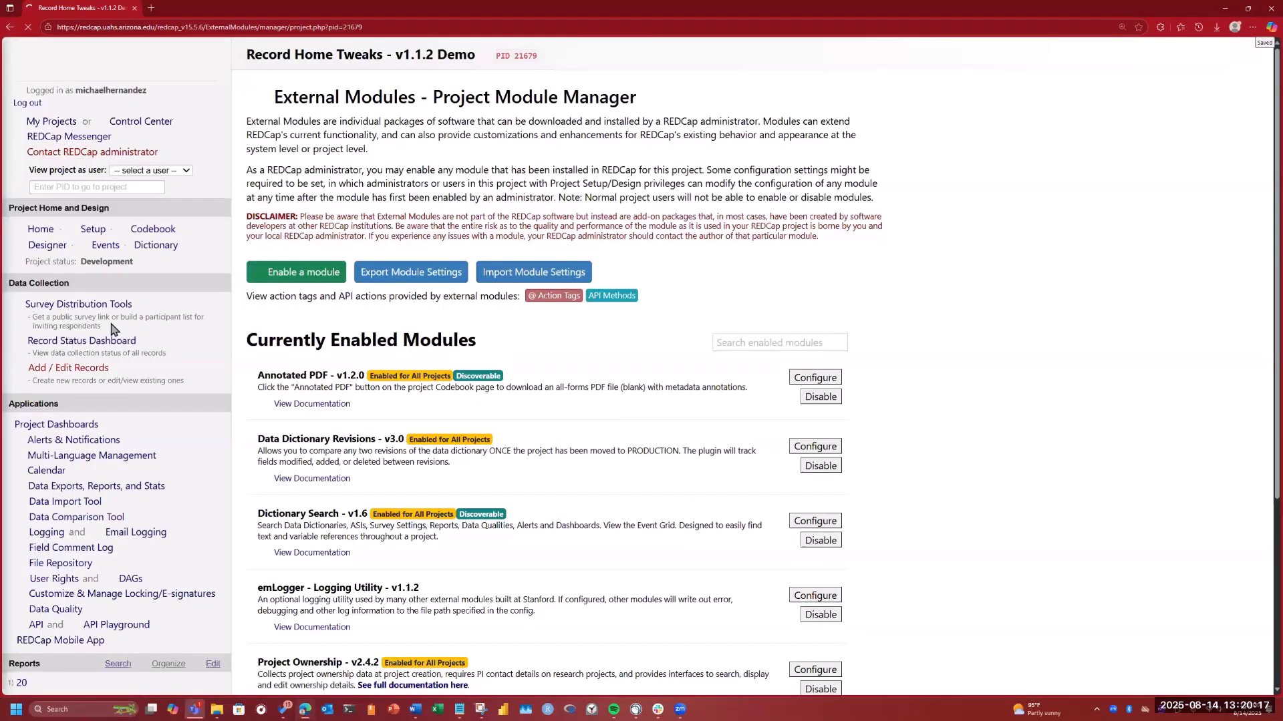
pyautogui.scroll(5, 57, 347)
pyautogui.click(57, 345)
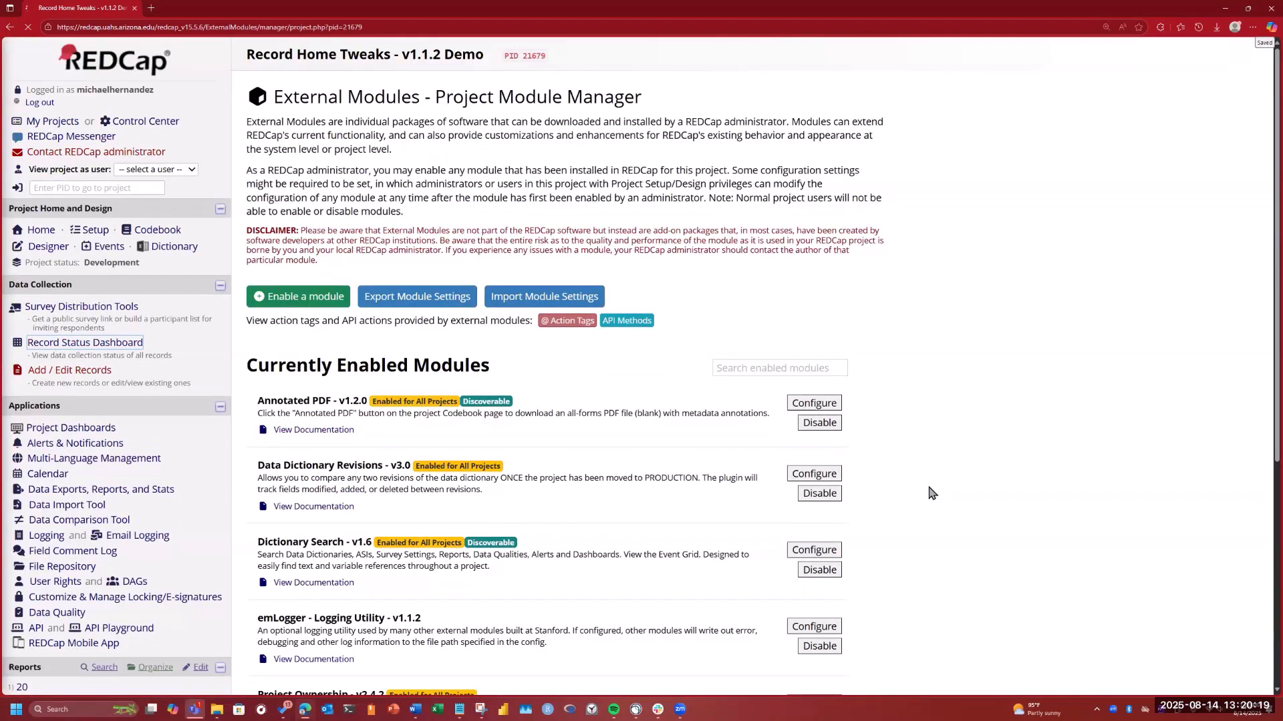
# Step: Add a new record to the project and view the instruments on its Record Home Page
pyautogui.scroll(-5, 584, 332)
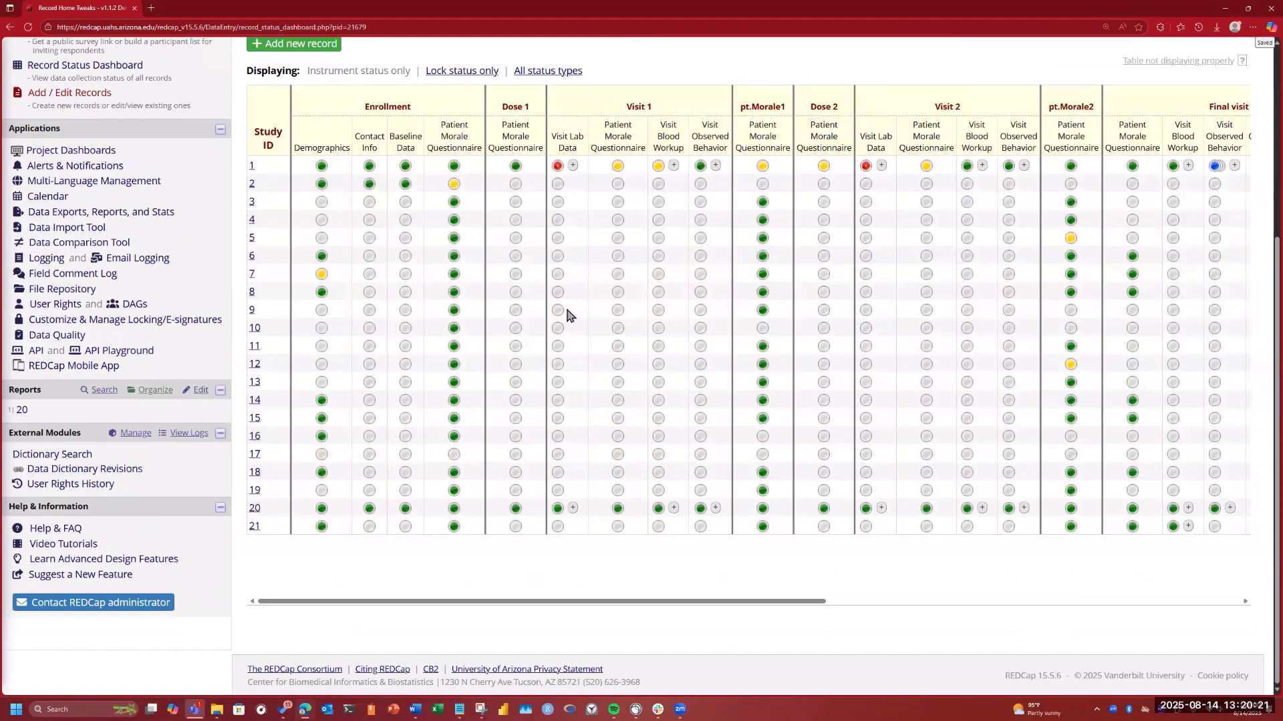
pyautogui.scroll(3, 448, 245)
pyautogui.click(286, 196)
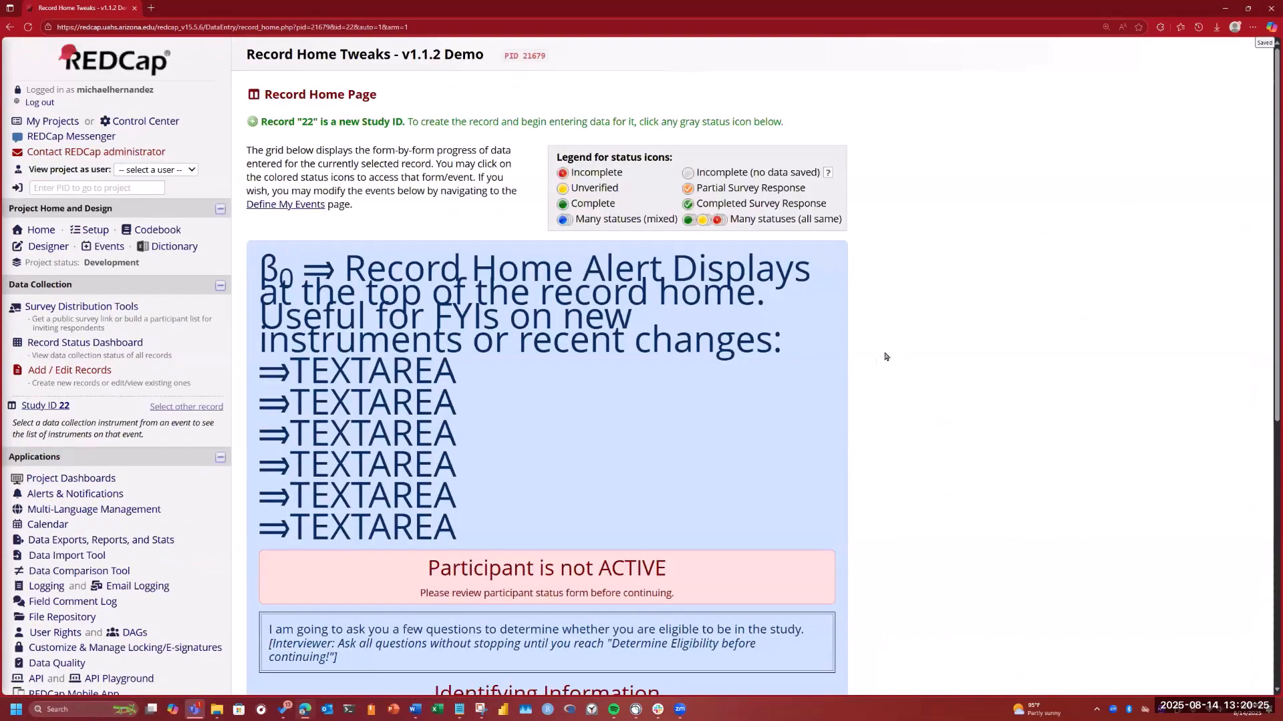
pyautogui.scroll(-7, 888, 356)
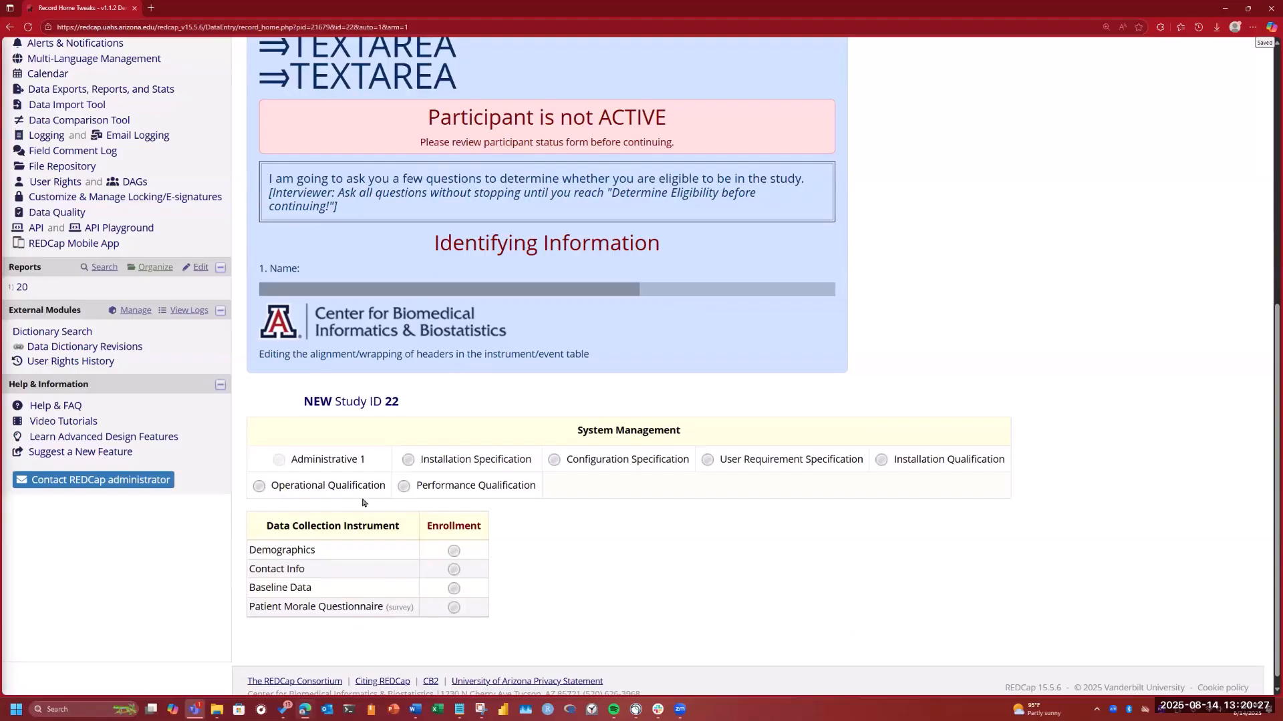
# Step: Set the User Requirement Specification form of new Study ID 22 to Complete, then save and exit the form
pyautogui.click(707, 461)
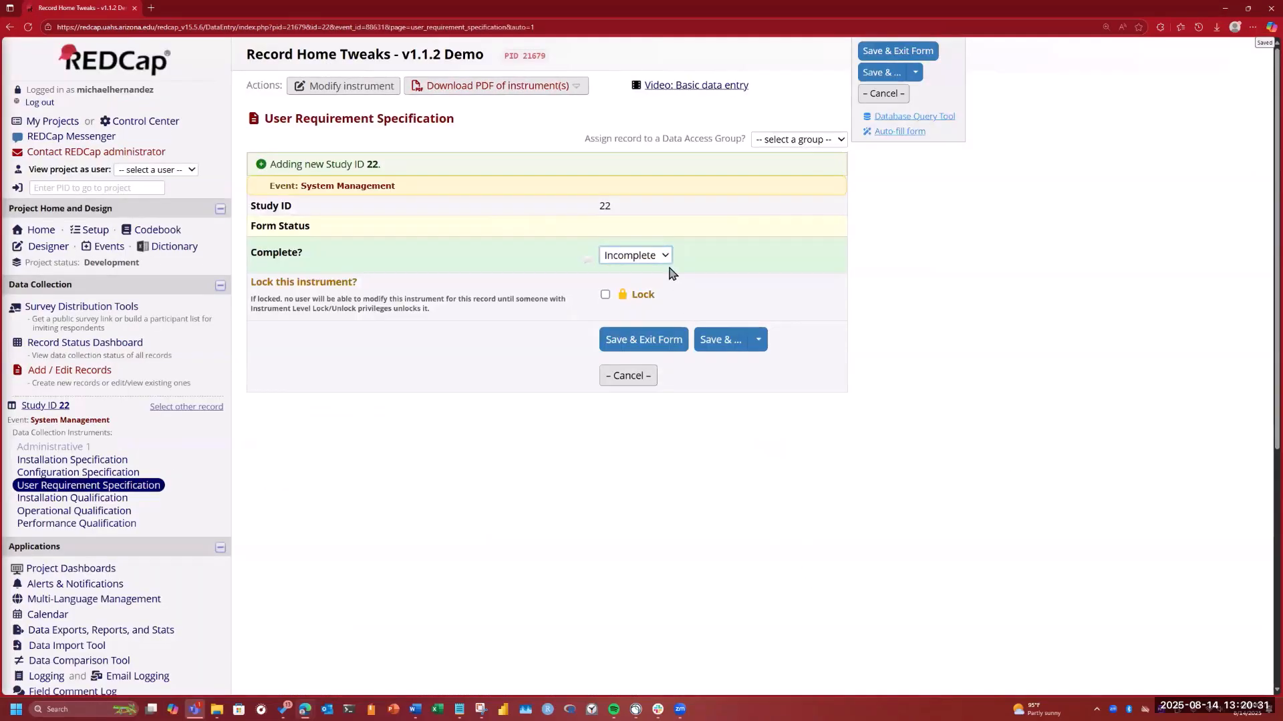
pyautogui.click(663, 257)
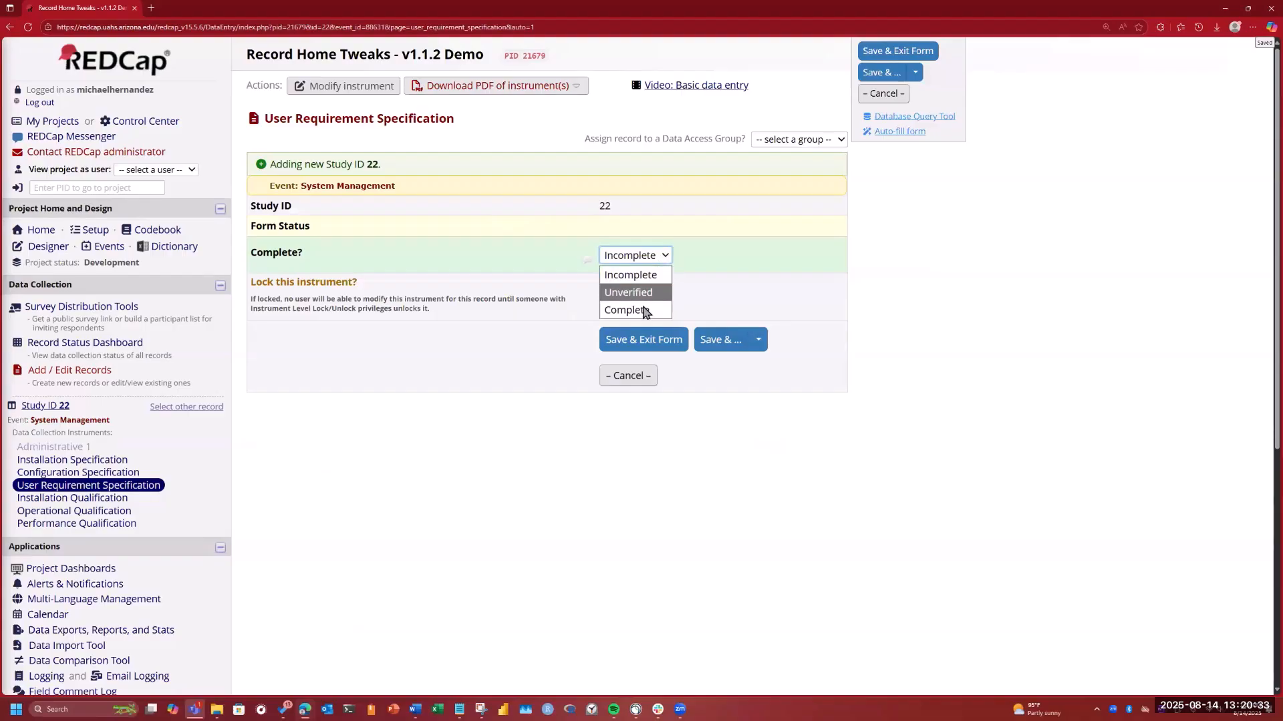
pyautogui.click(648, 313)
pyautogui.click(643, 340)
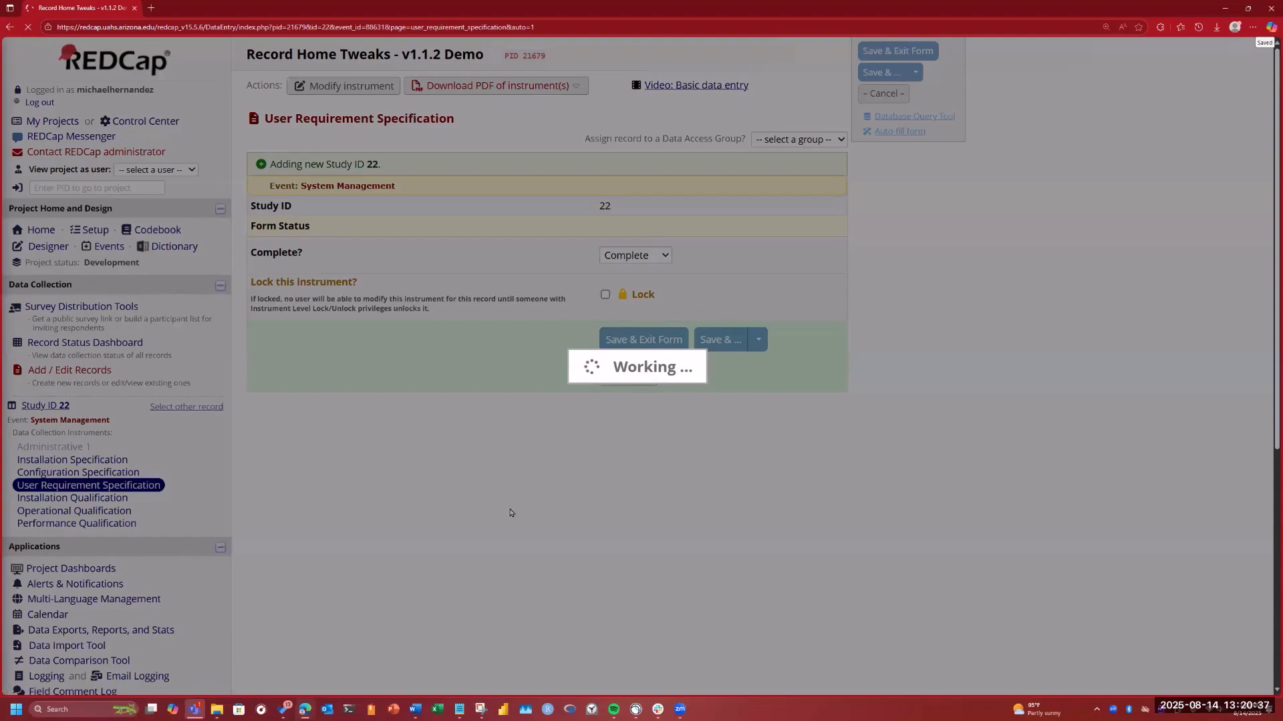
pyautogui.scroll(-6, 618, 508)
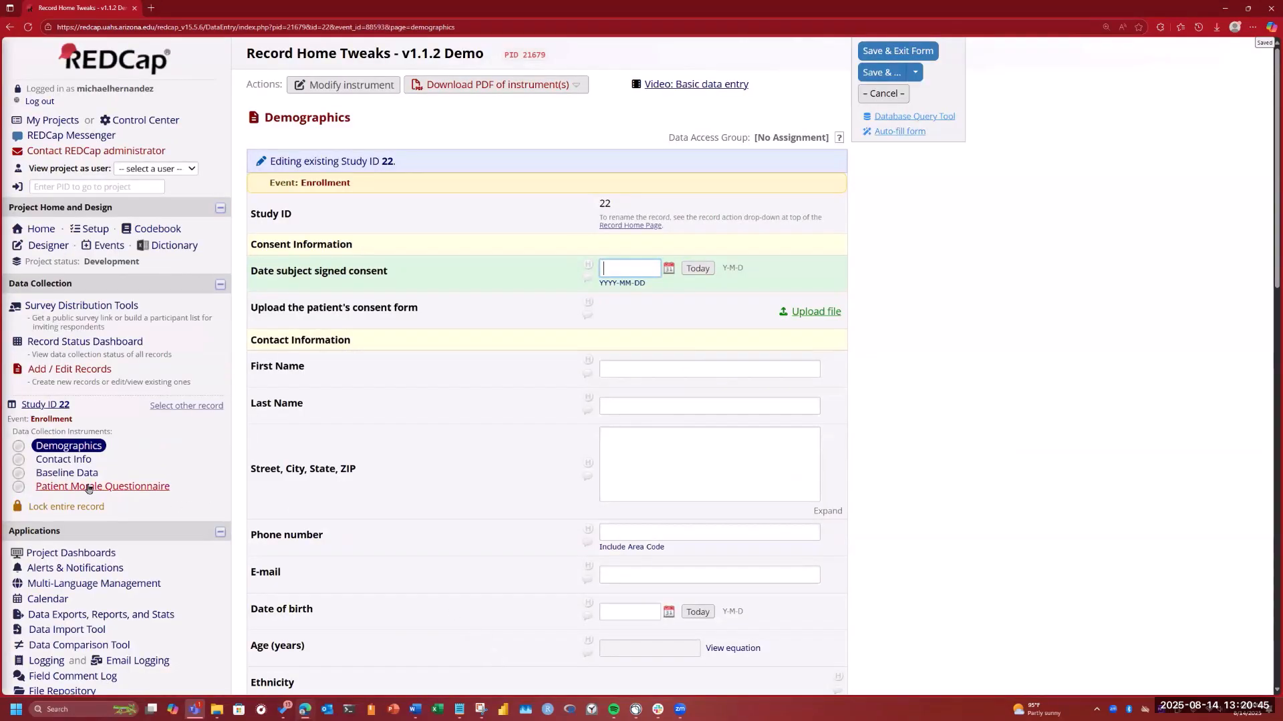
# Step: Return to the Record Status Dashboard and examine the form statuses from System Management through Risk Assessment for all records
pyautogui.click(104, 344)
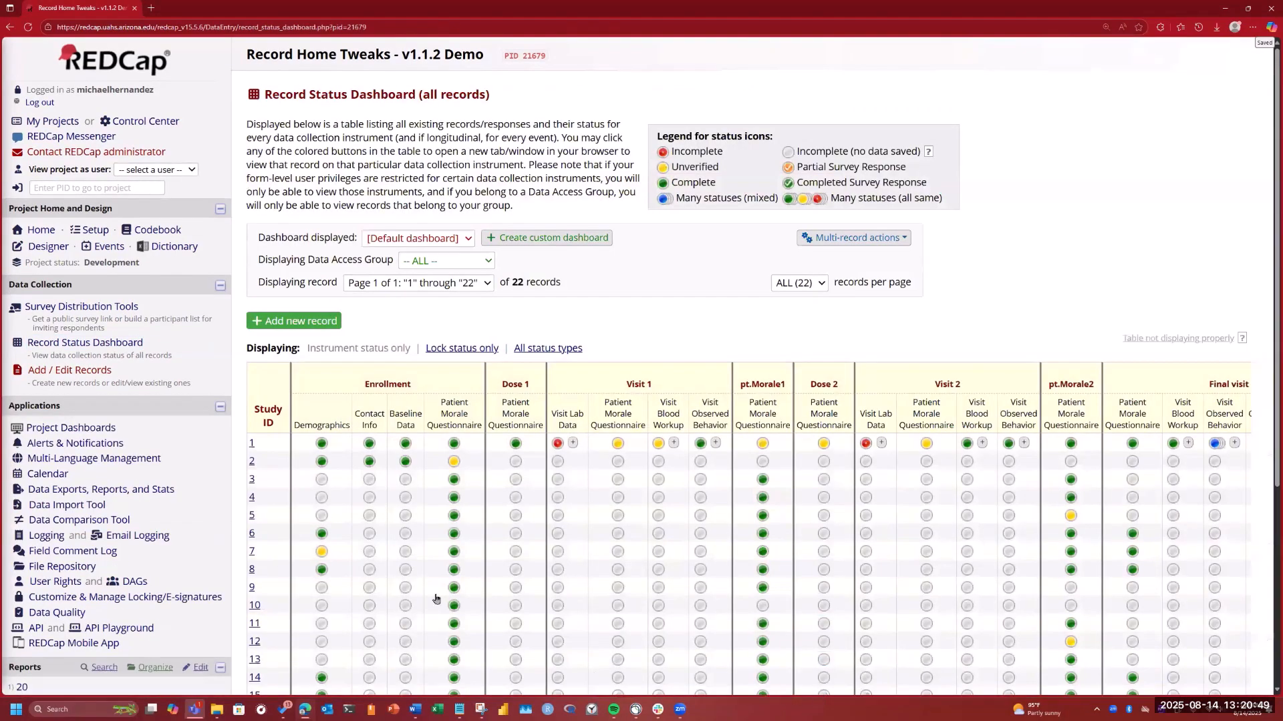
pyautogui.scroll(-4, 425, 486)
pyautogui.hscroll(10, 907, 678)
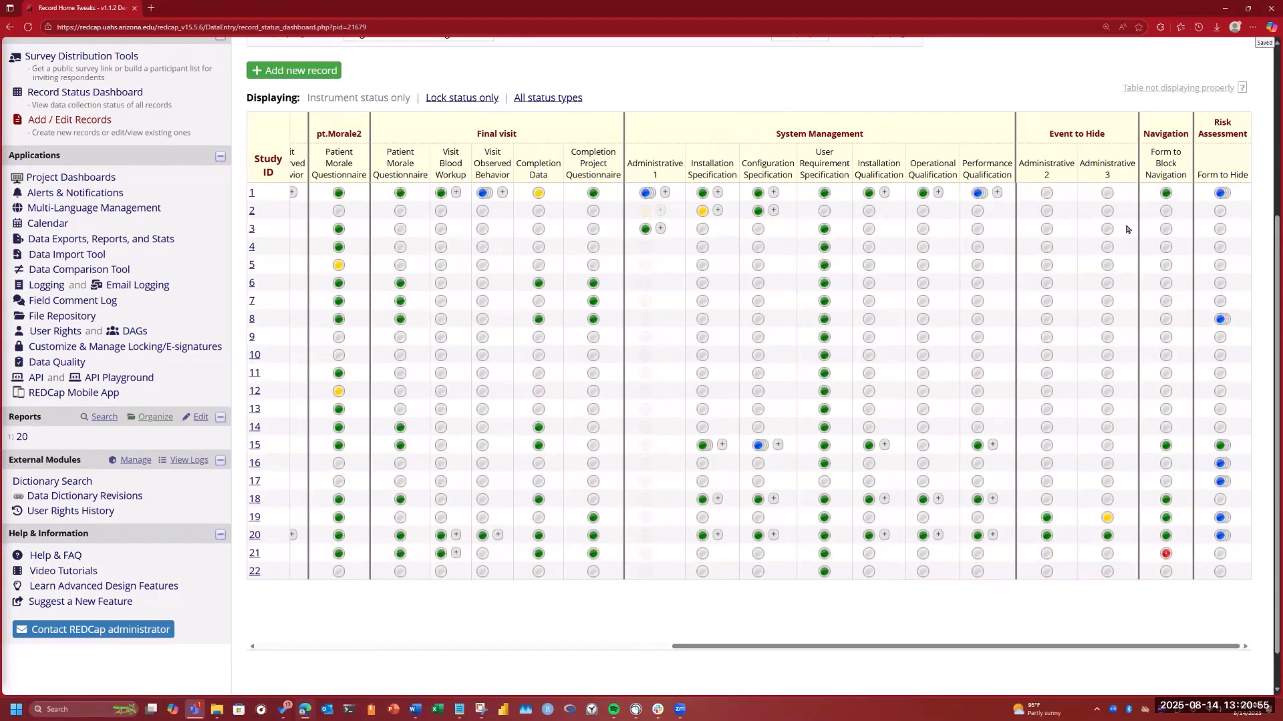
pyautogui.scroll(4, 1128, 227)
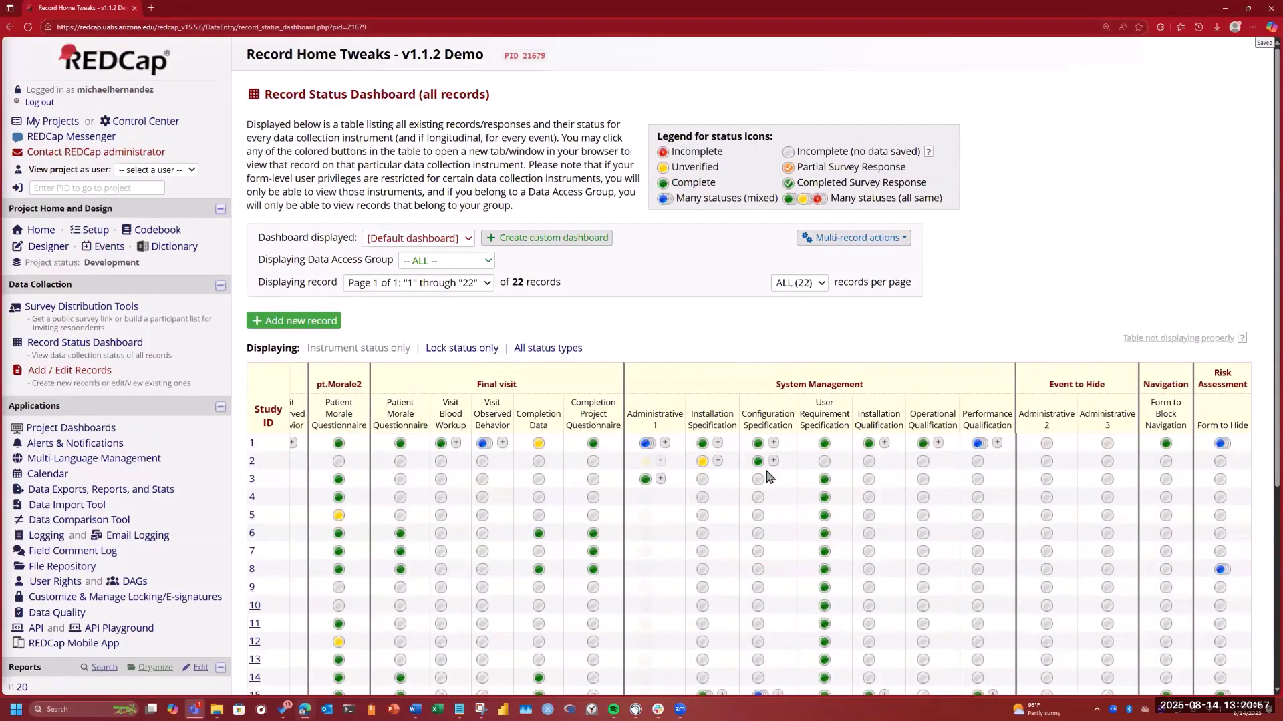
pyautogui.scroll(-3, 771, 476)
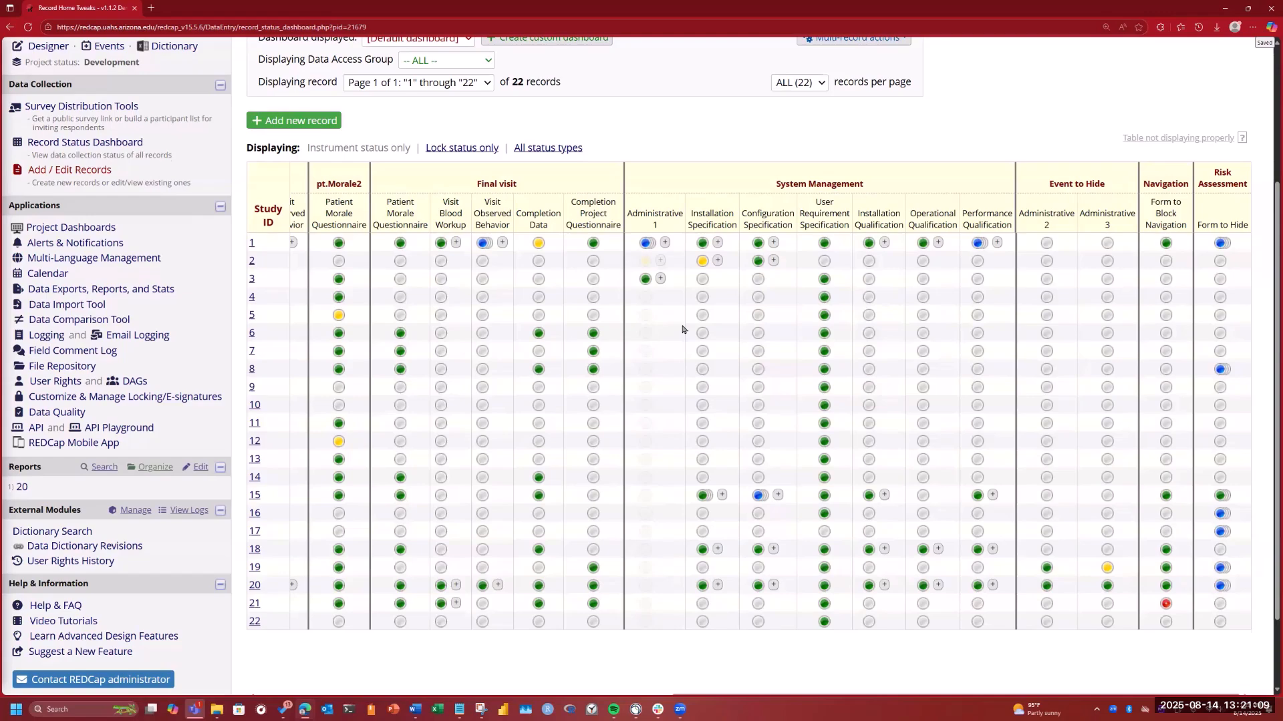
pyautogui.scroll(1, 682, 328)
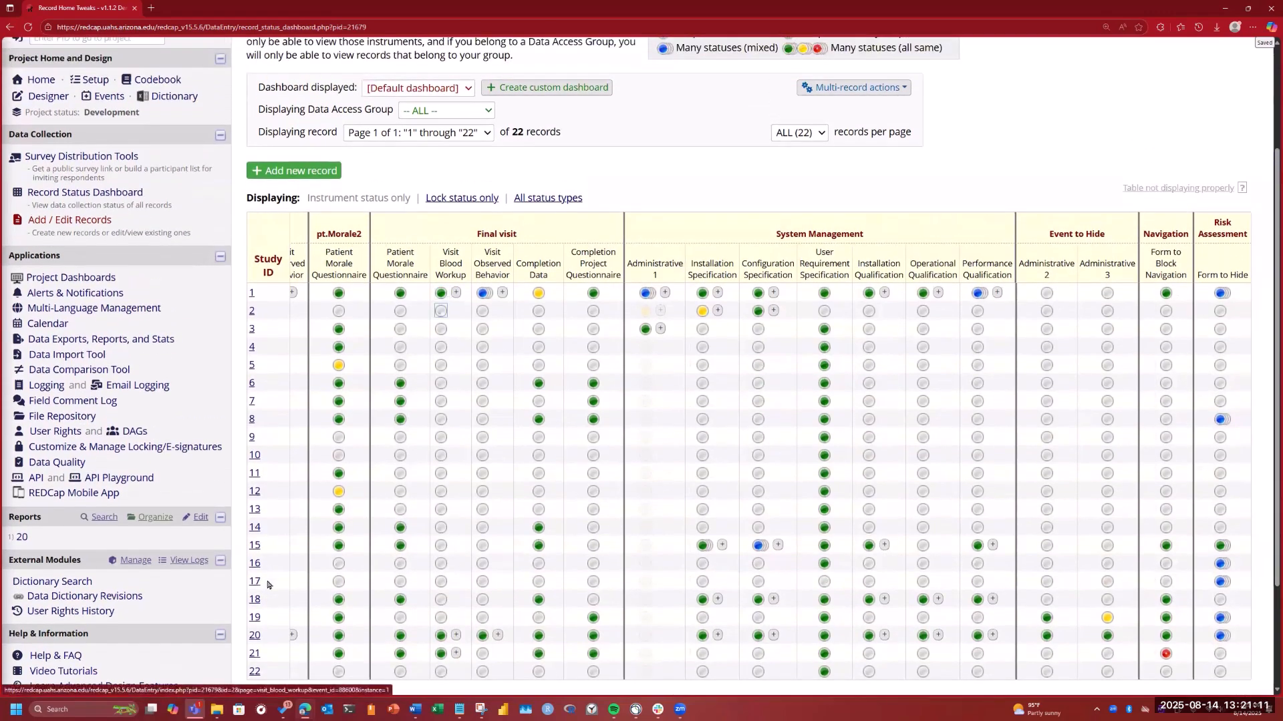
pyautogui.scroll(-2, 1002, 603)
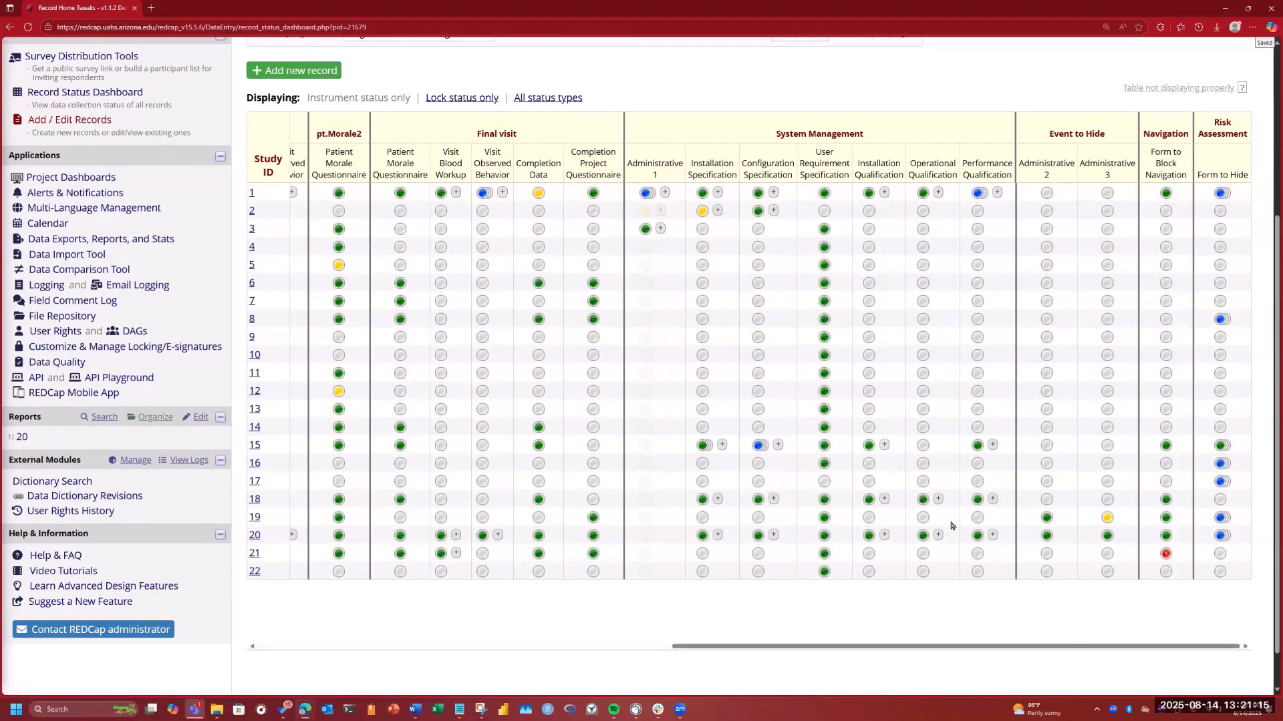
# Step: Open the home page of record 20 and view its Event tab and repeating instrument tables
pyautogui.click(253, 535)
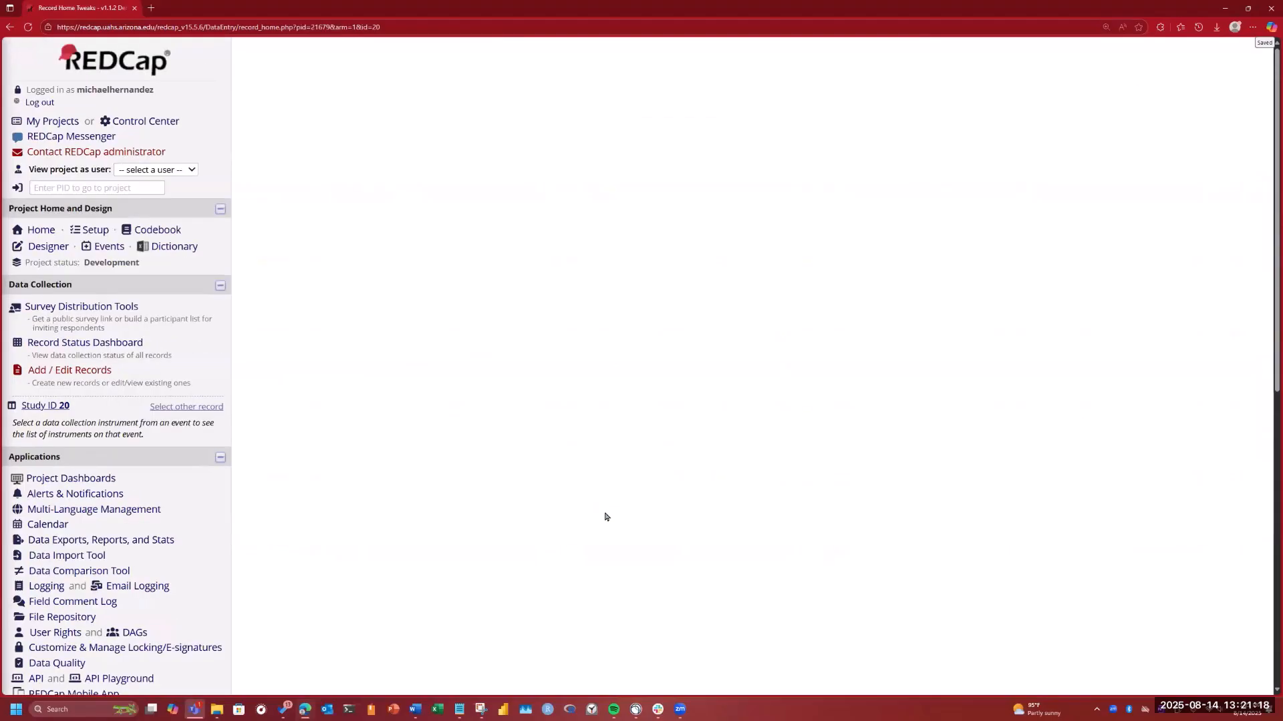
pyautogui.scroll(-5, 605, 518)
pyautogui.click(601, 505)
pyautogui.scroll(-5, 855, 552)
pyautogui.scroll(1, 859, 540)
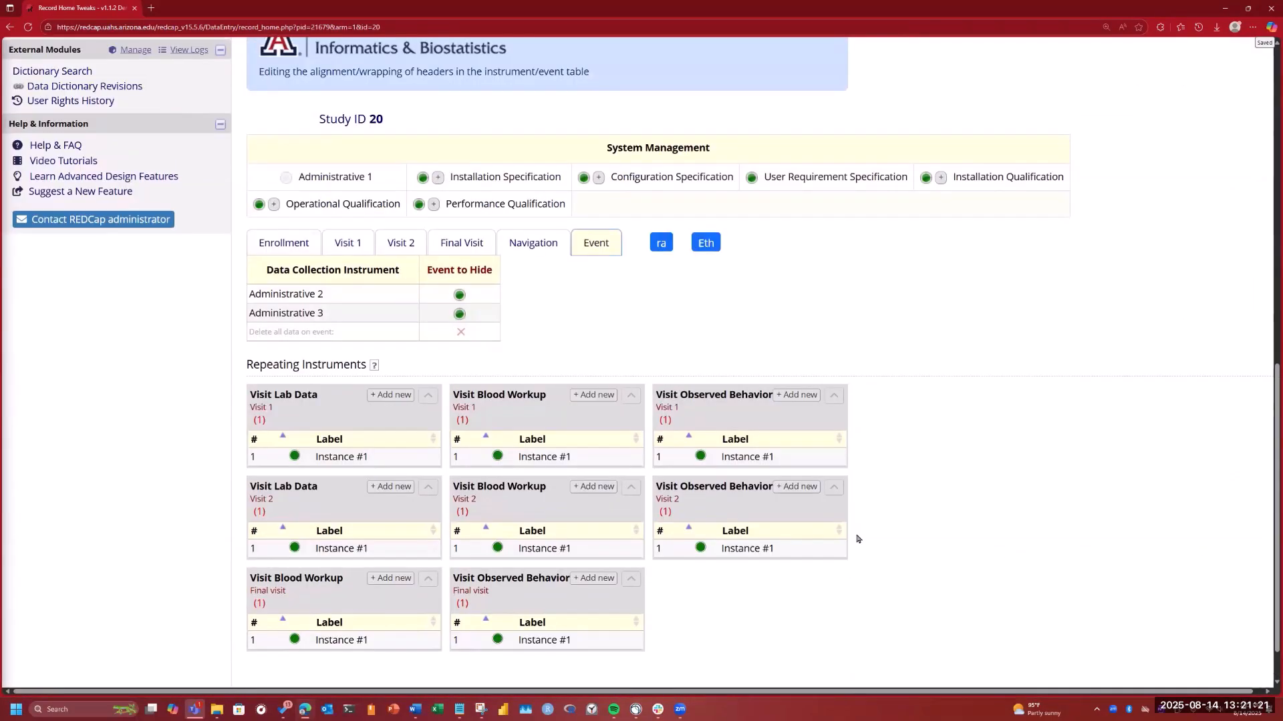
pyautogui.scroll(3, 857, 539)
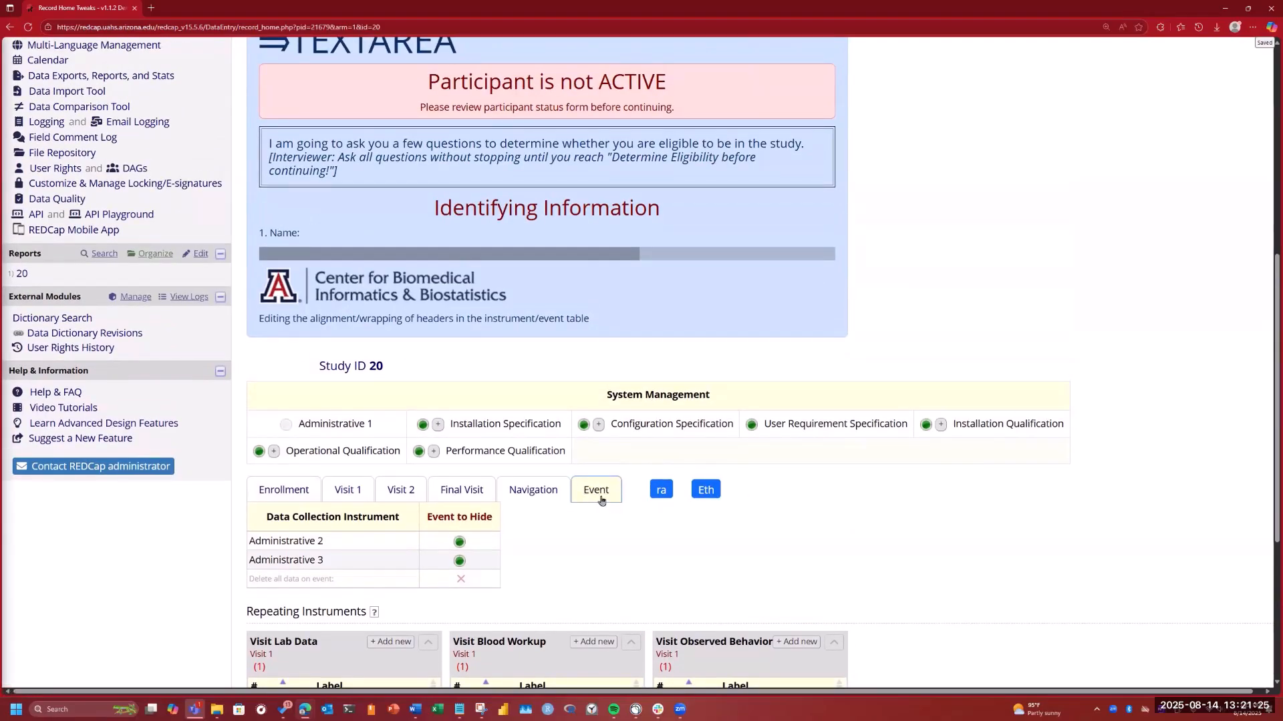
# Step: Add the "ra" event tab to record 20's home page and display its Risk Assessment event
pyautogui.click(658, 495)
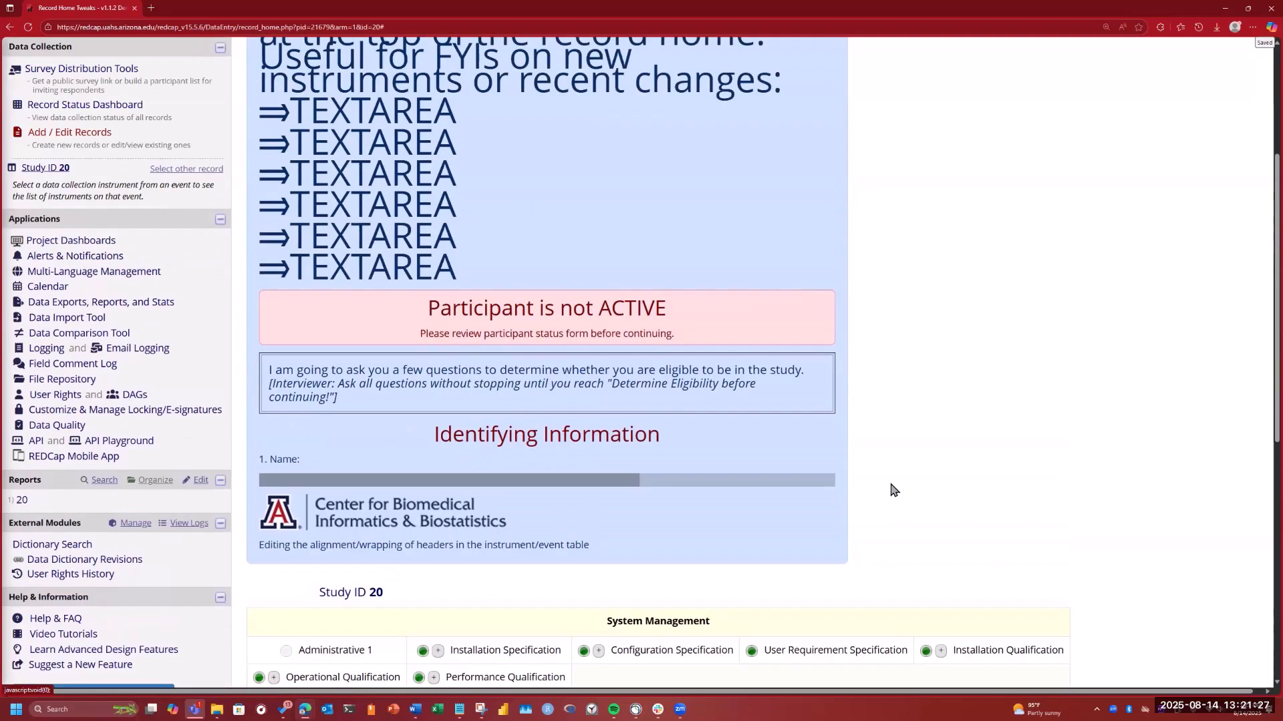
pyautogui.scroll(-10, 601, 269)
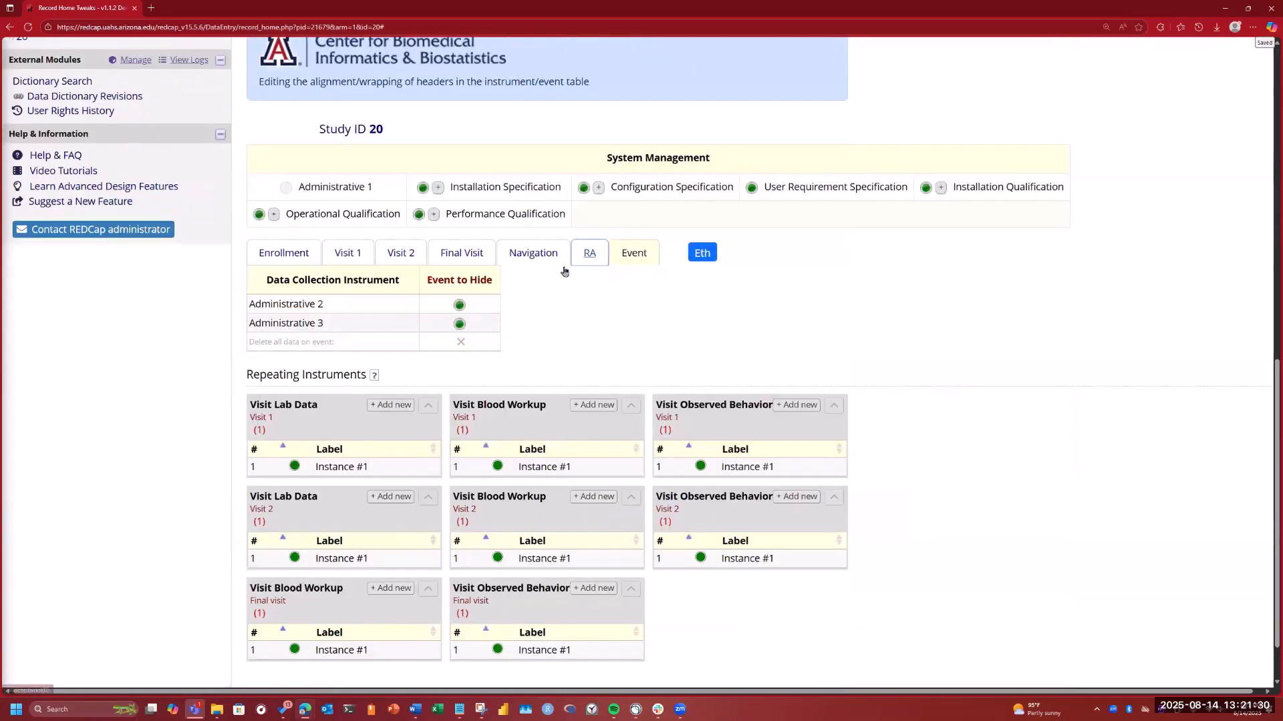
pyautogui.click(580, 259)
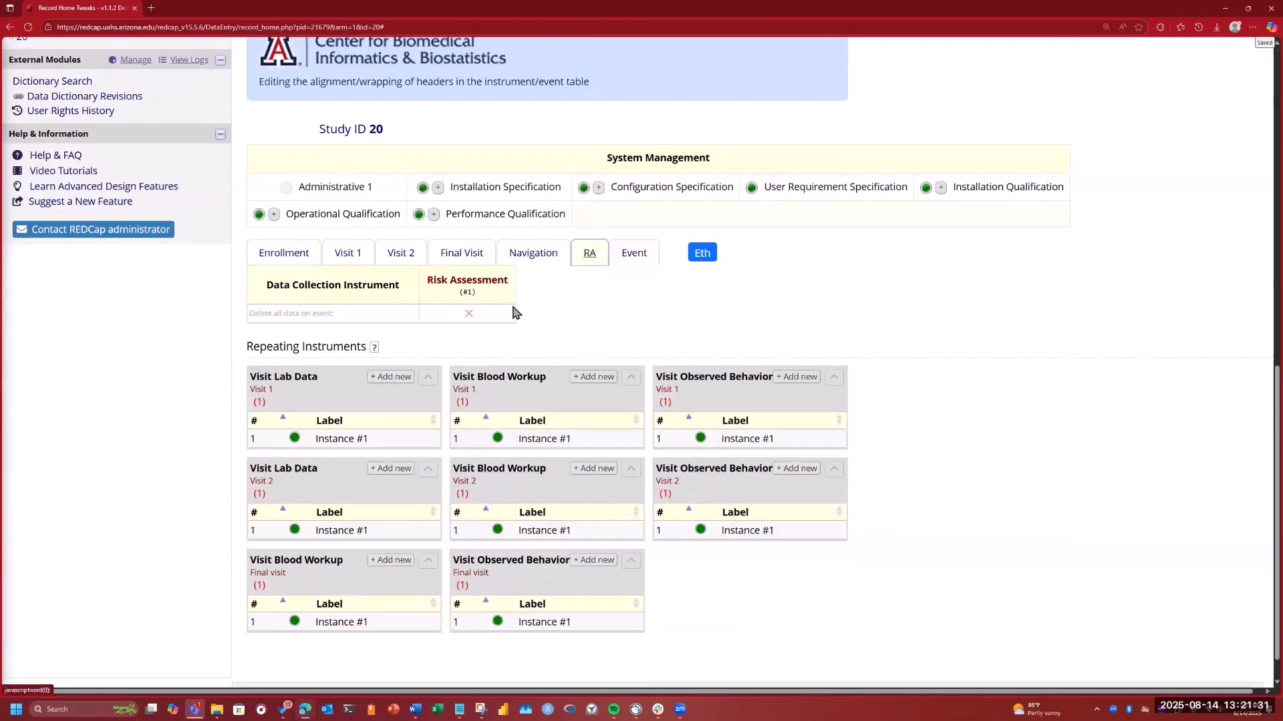
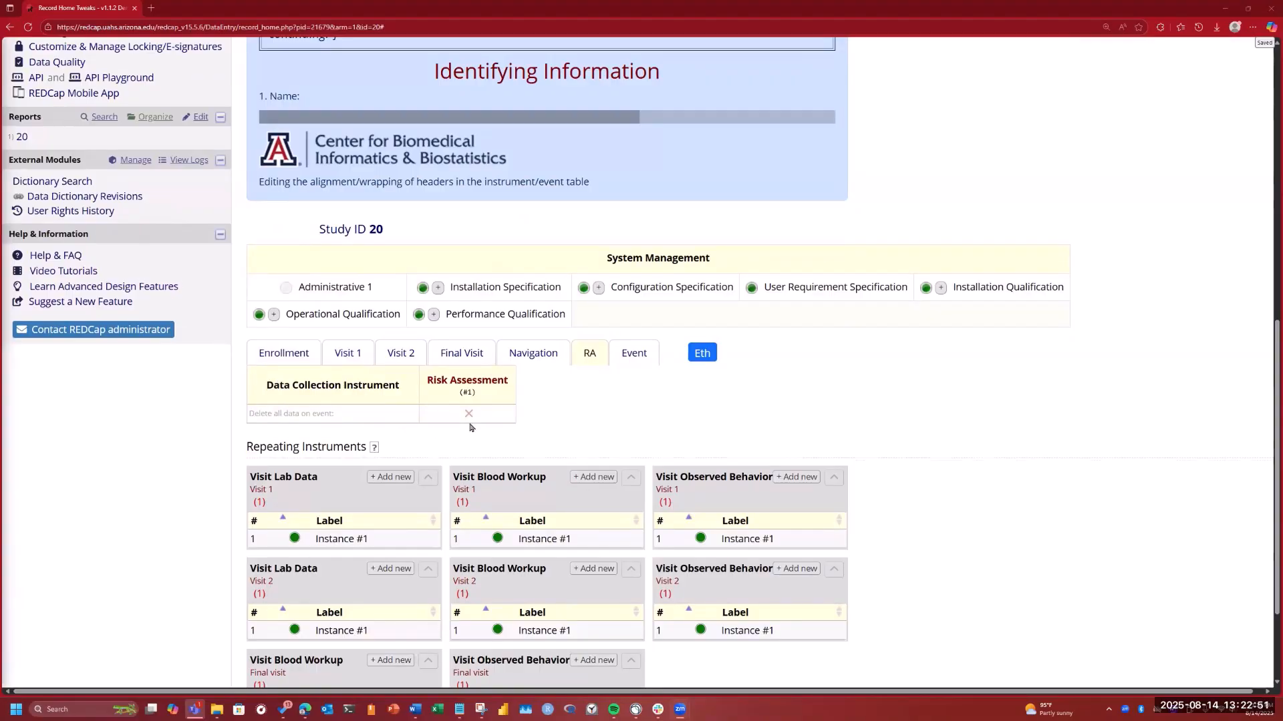
# Step: Return to the Record Status Dashboard and check the Risk Assessment "Form to Hide" instances of record 20
pyautogui.scroll(7, 470, 427)
pyautogui.click(95, 197)
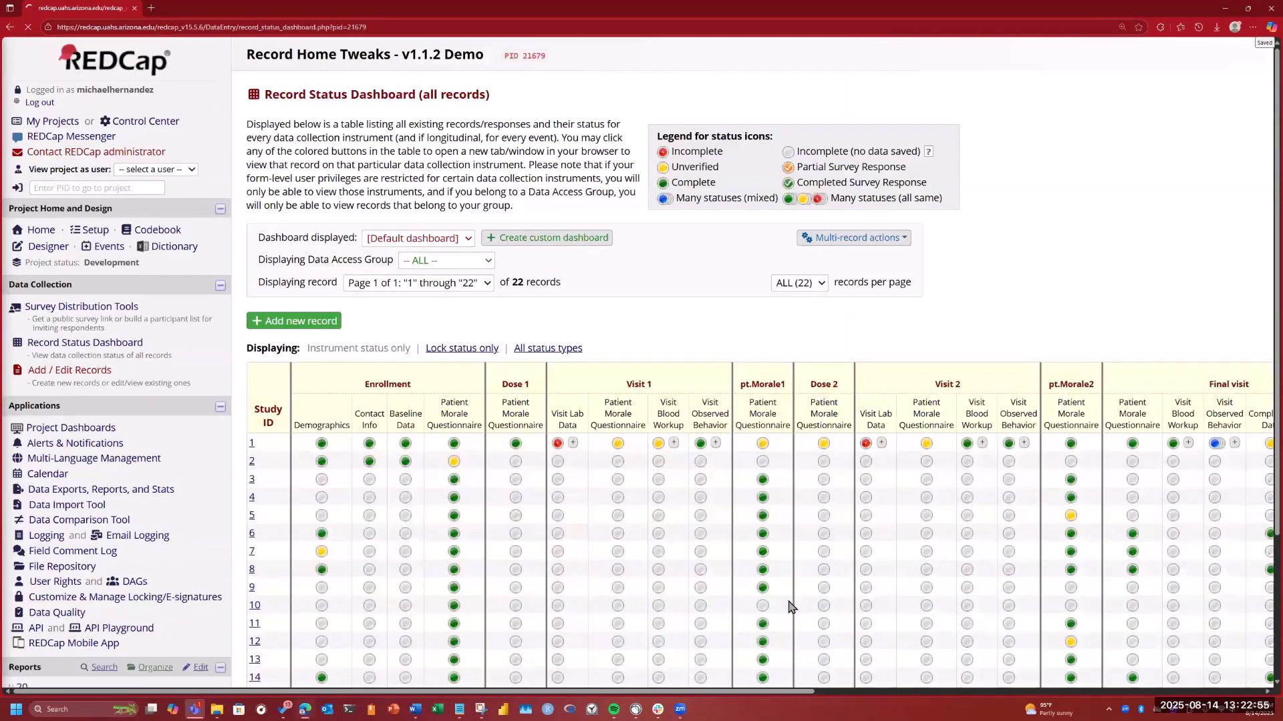
pyautogui.scroll(-5, 789, 601)
pyautogui.moveTo(789, 601); pyautogui.dragTo(1228, 603)
pyautogui.hscroll(5, 1219, 491)
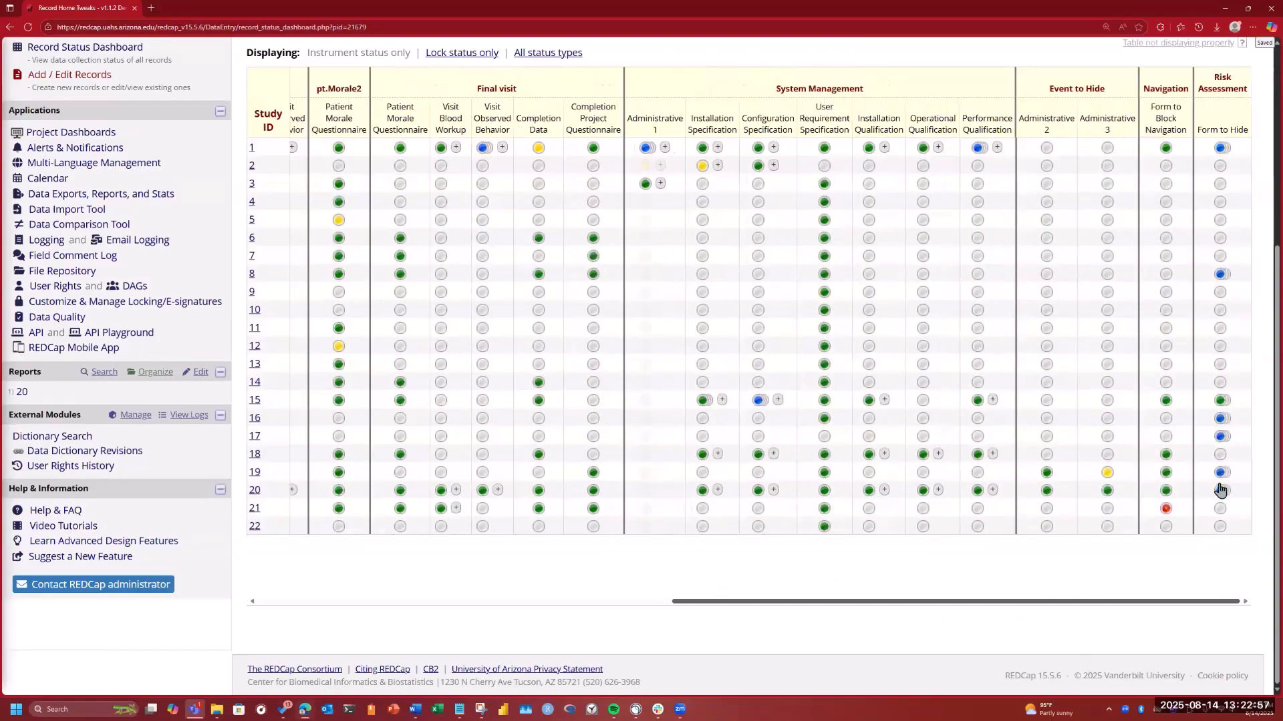
pyautogui.click(1221, 492)
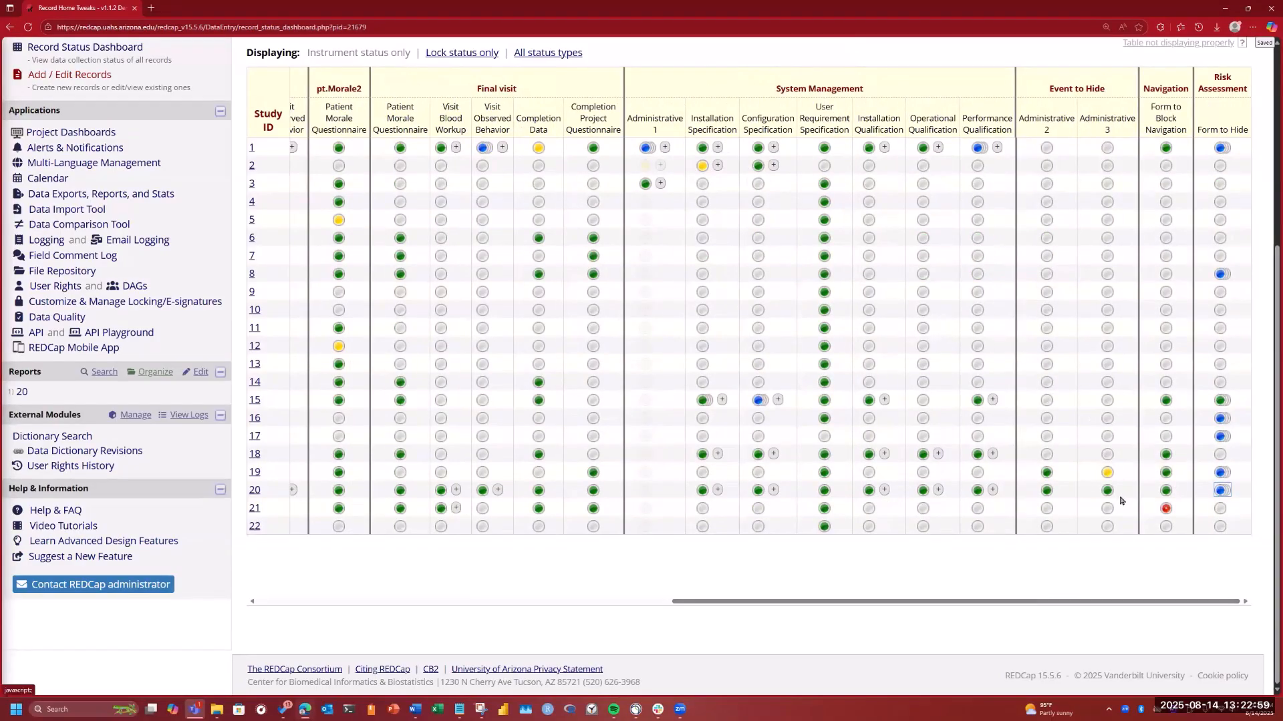
pyautogui.click(1220, 494)
# Step: Reopen record 20's home page from the dashboard and view its event tabs and Enrollment forms
pyautogui.scroll(5, 366, 249)
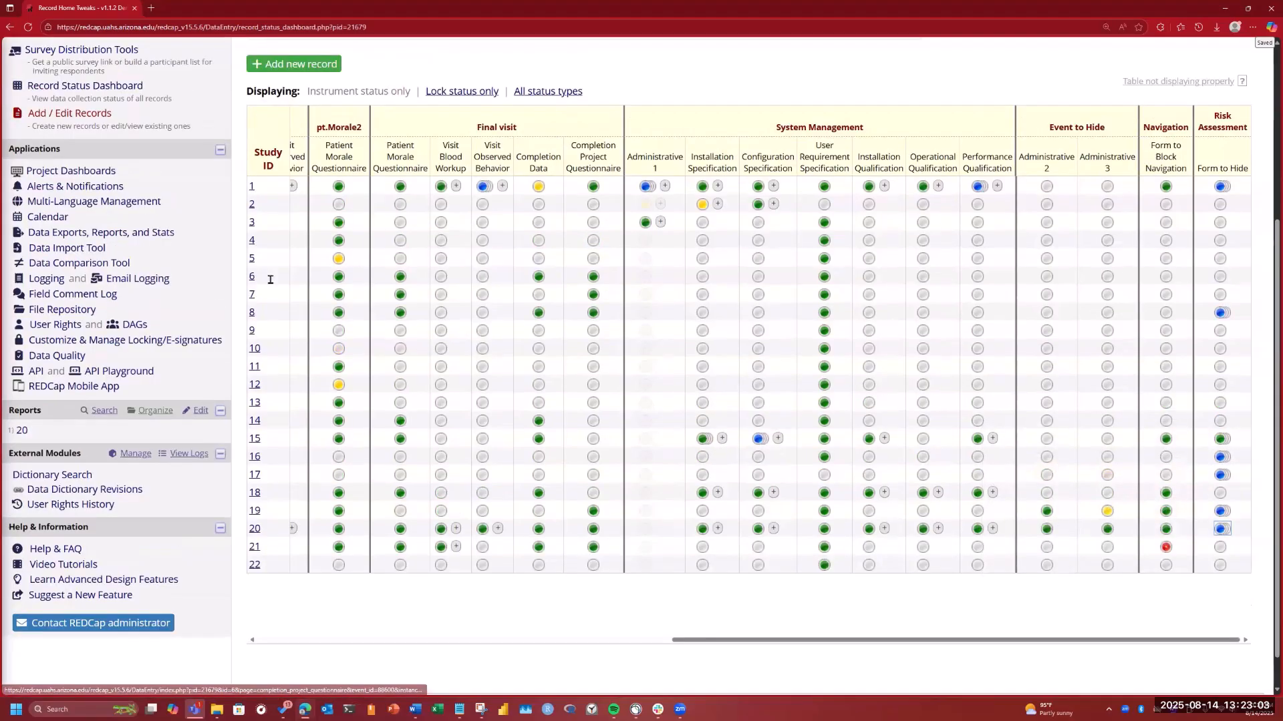
pyautogui.scroll(-5, 370, 433)
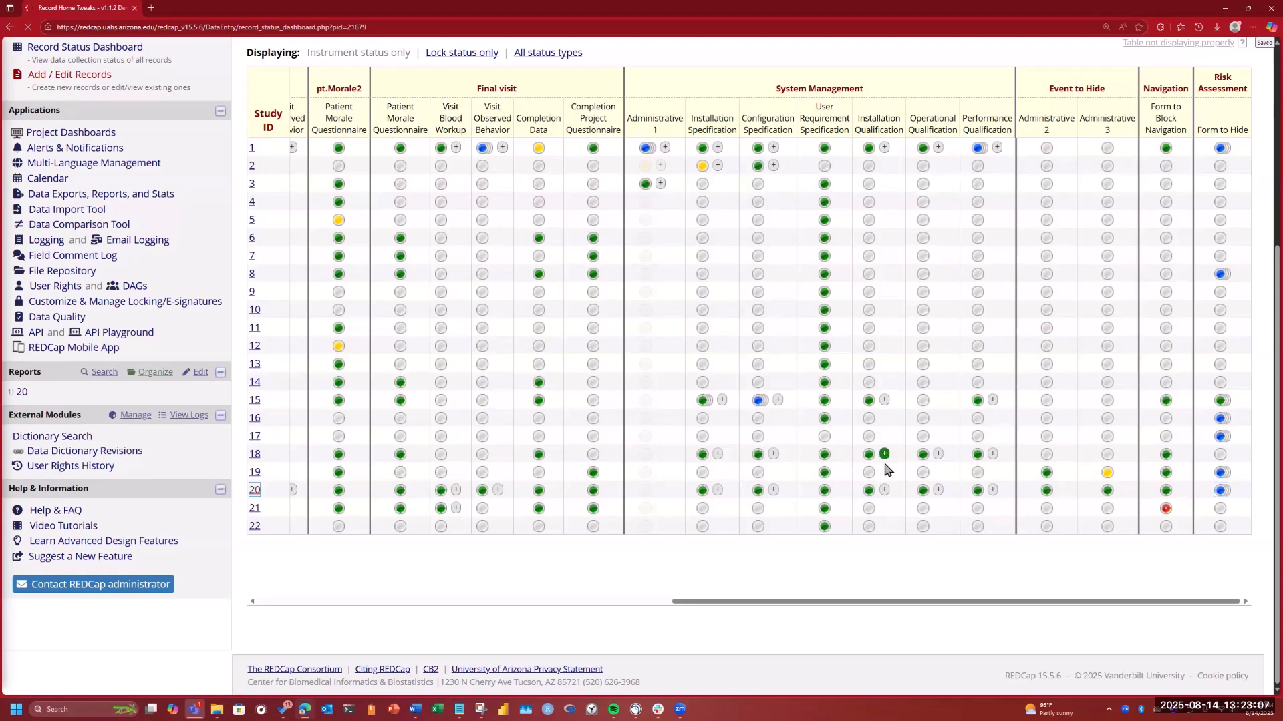
pyautogui.scroll(-9, 859, 471)
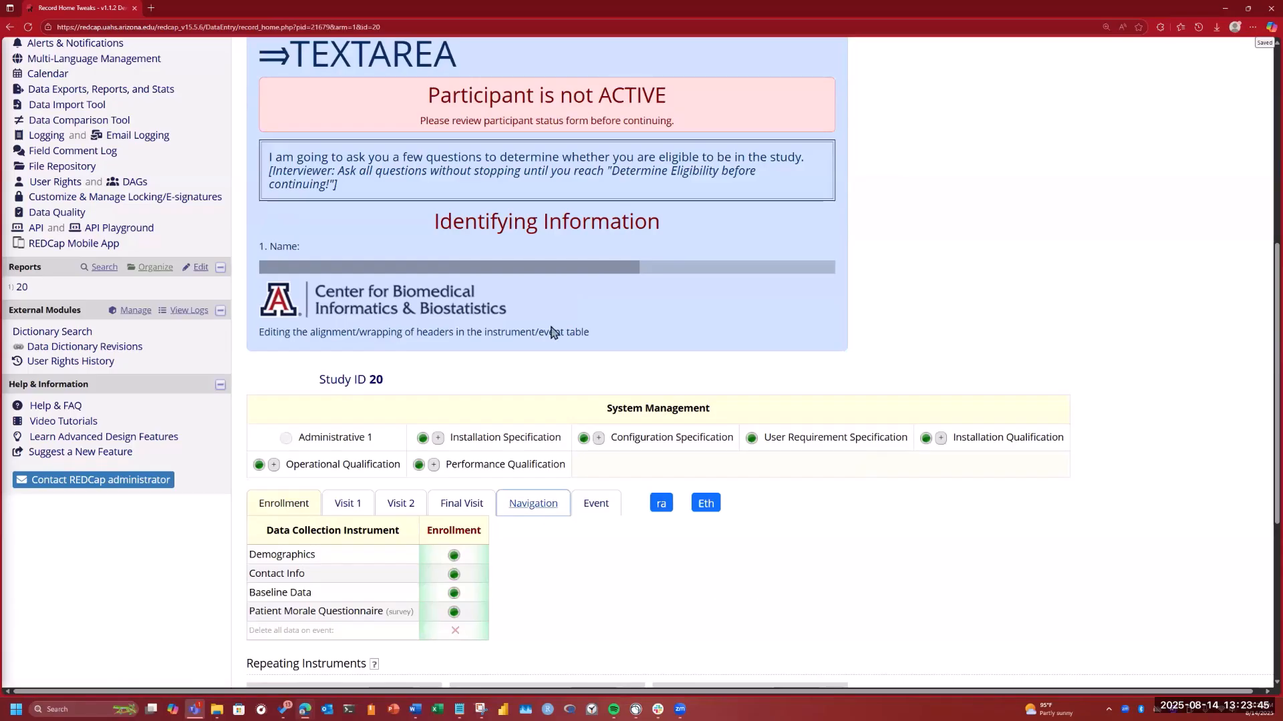
# Step: Go back to the Record Status Dashboard and open record 22 to view its home page tab button and Enrollment table
pyautogui.scroll(3, 190, 264)
pyautogui.press('Return')
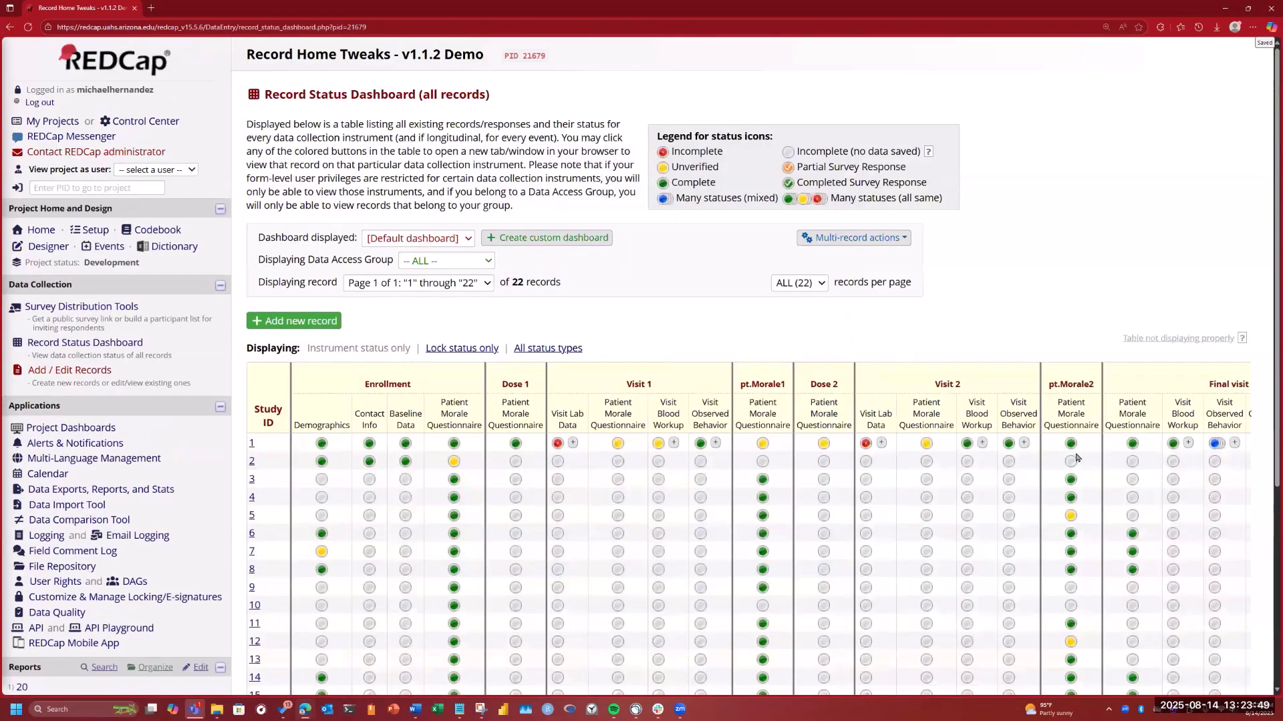
pyautogui.scroll(-5, 973, 113)
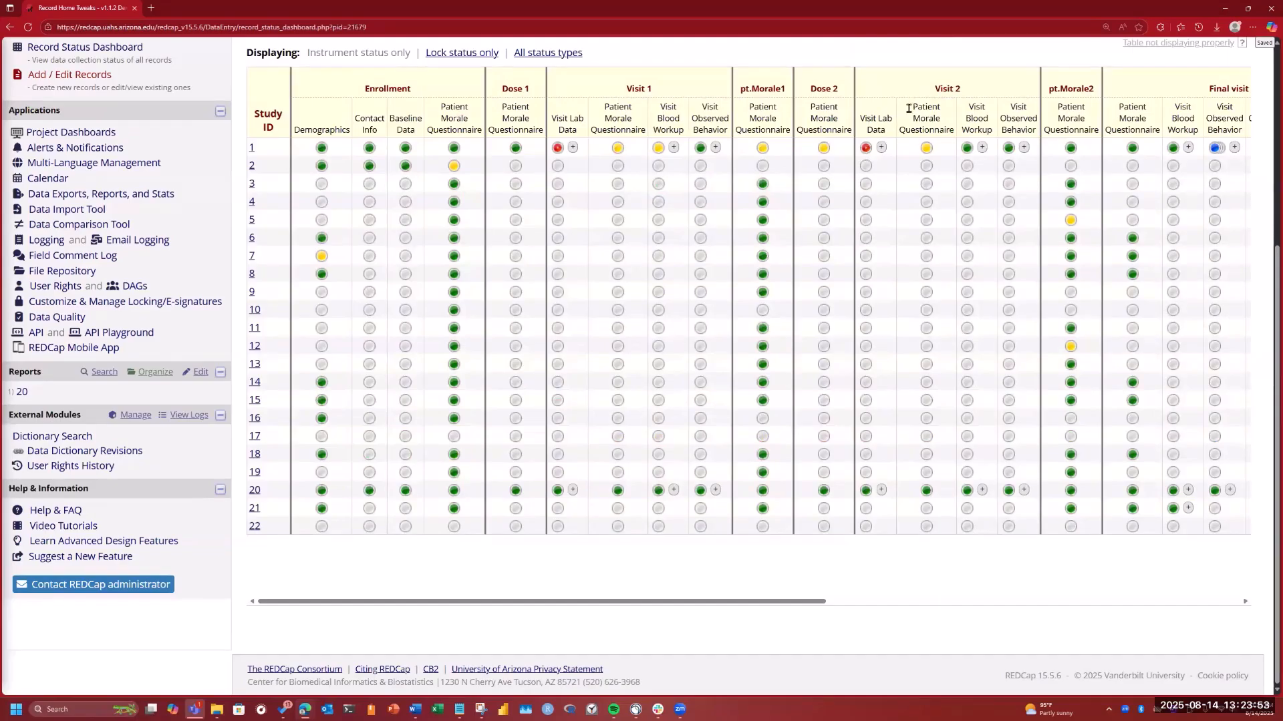
pyautogui.moveTo(646, 602); pyautogui.dragTo(1134, 613)
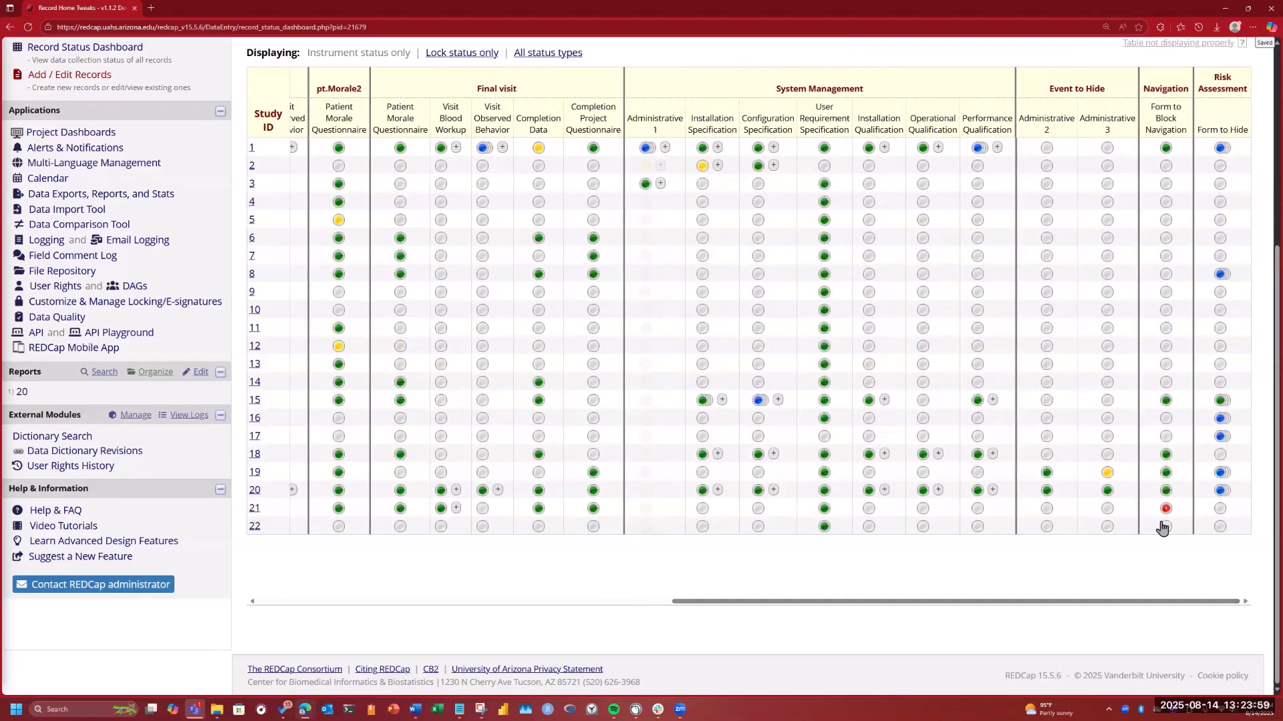
pyautogui.click(1164, 526)
pyautogui.scroll(-5, 1072, 490)
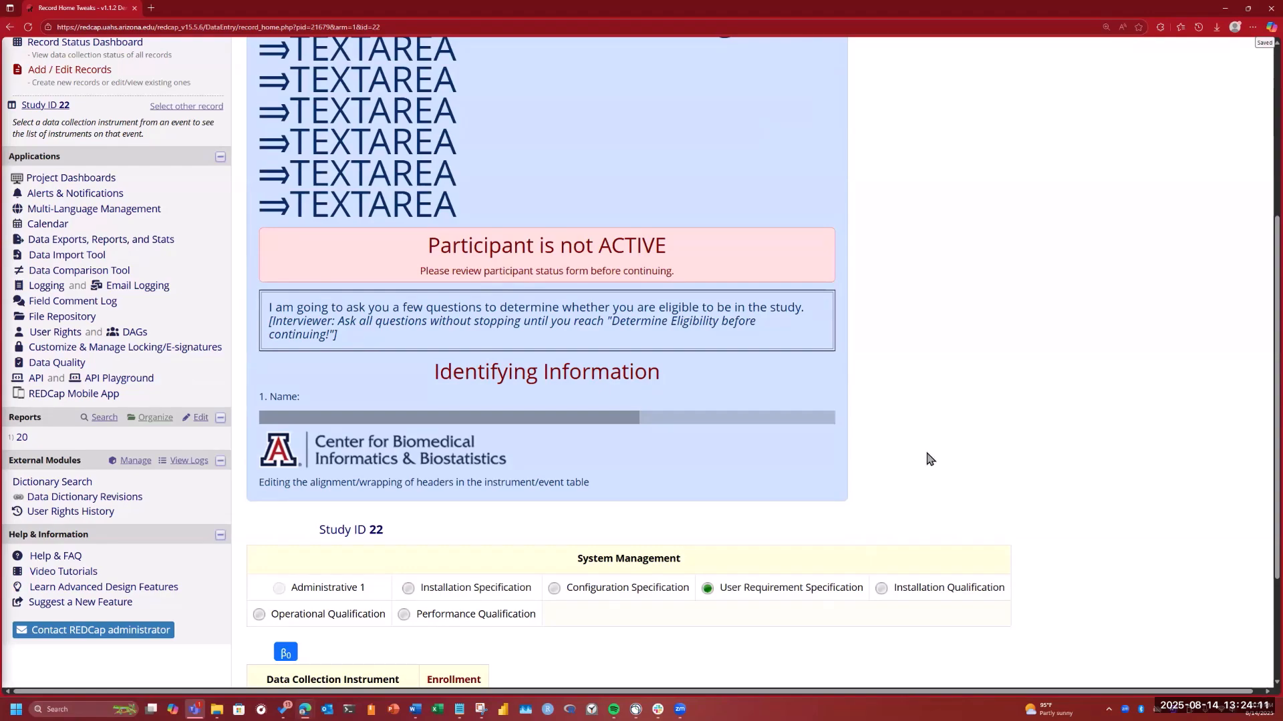
pyautogui.scroll(-3, 751, 573)
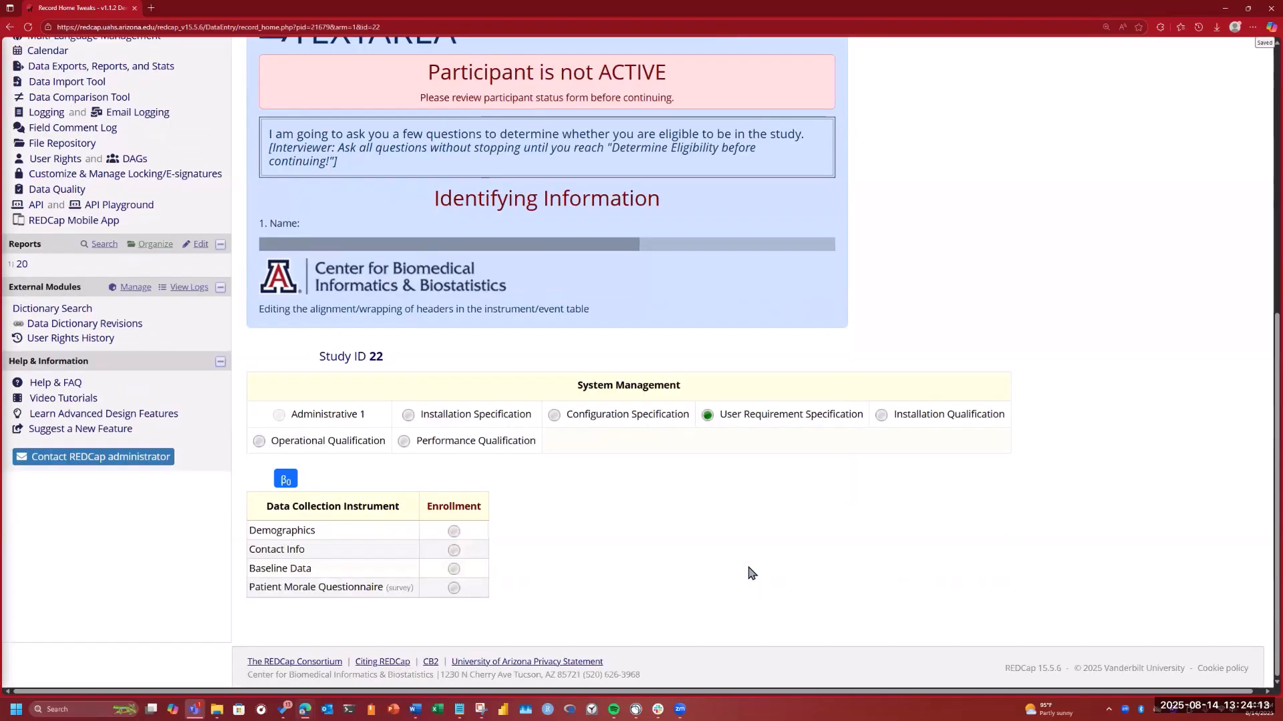
# Step: Leave record 22 for the Record Status Dashboard and open record 20's home page again
pyautogui.scroll(4, 667, 320)
pyautogui.click(92, 120)
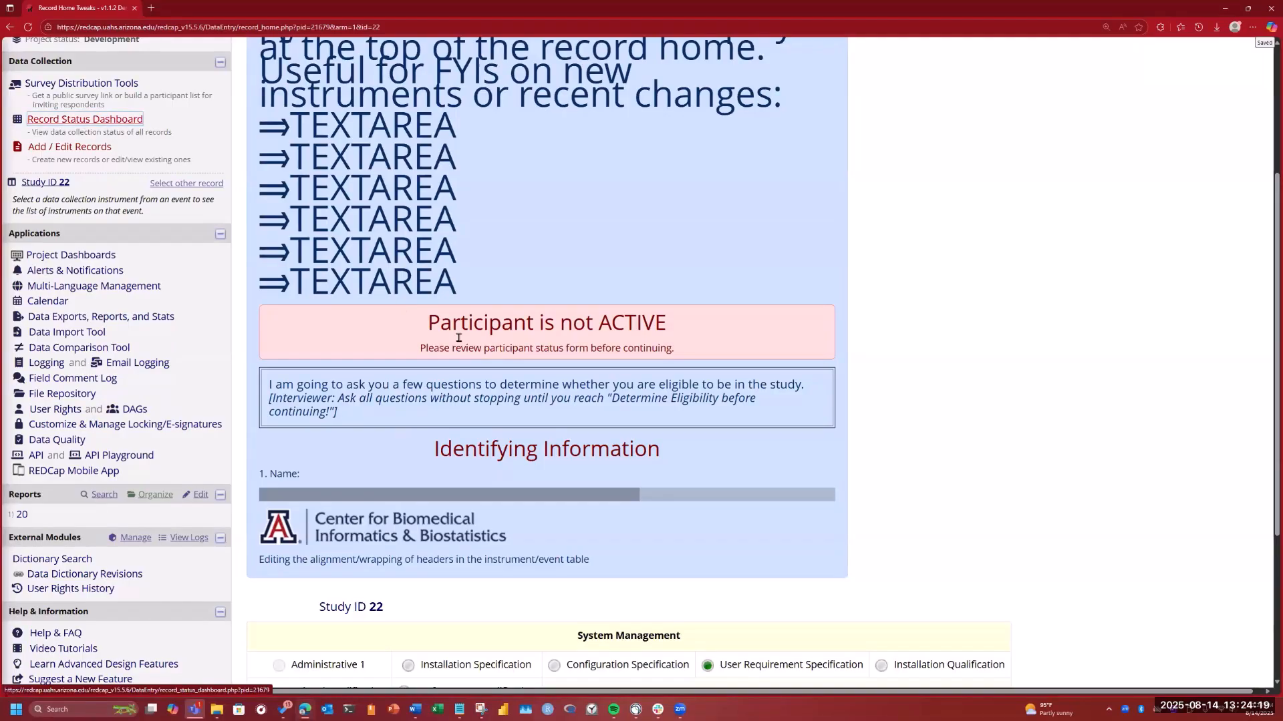
pyautogui.scroll(-4, 501, 373)
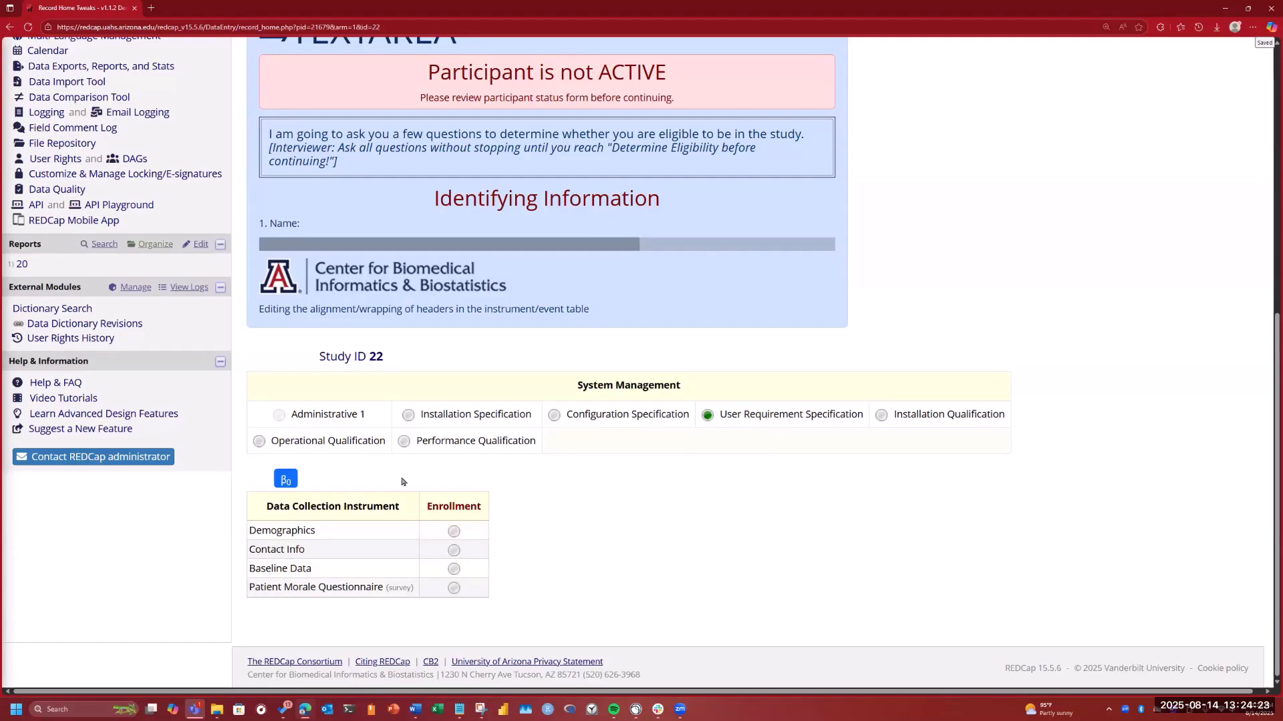
pyautogui.scroll(5, 91, 194)
pyautogui.click(81, 169)
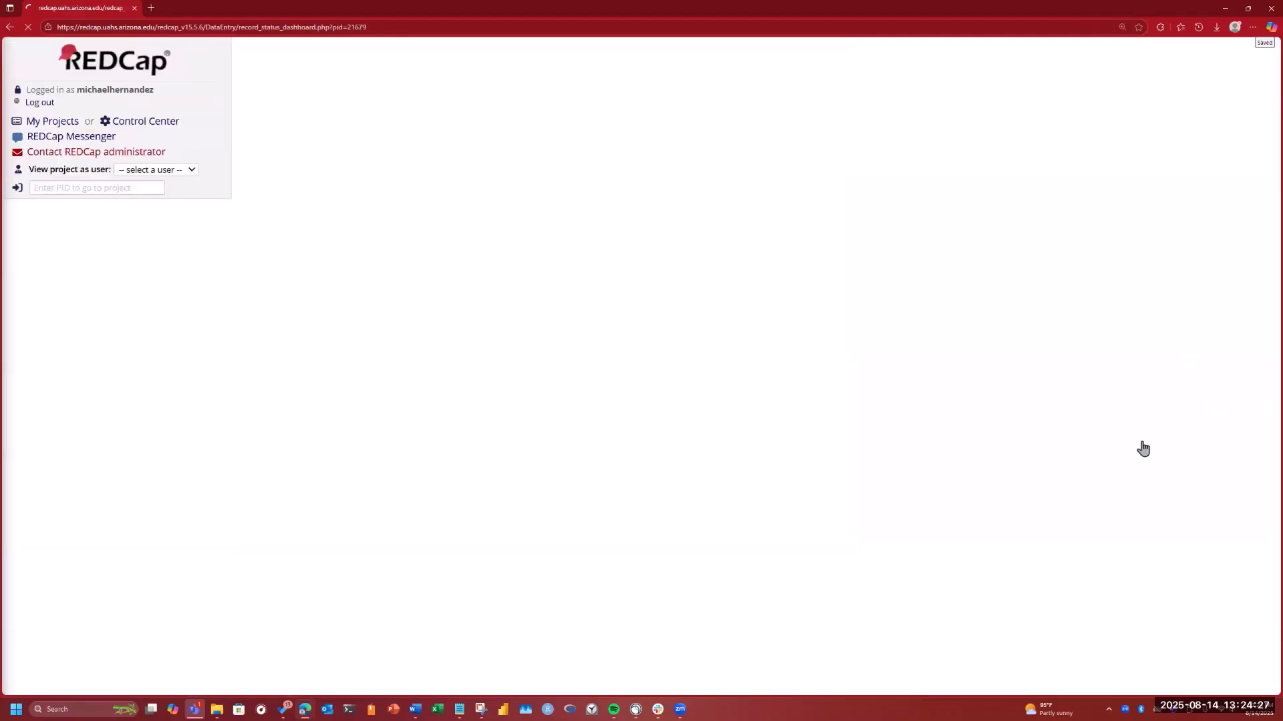
pyautogui.scroll(-5, 223, 458)
pyautogui.click(256, 495)
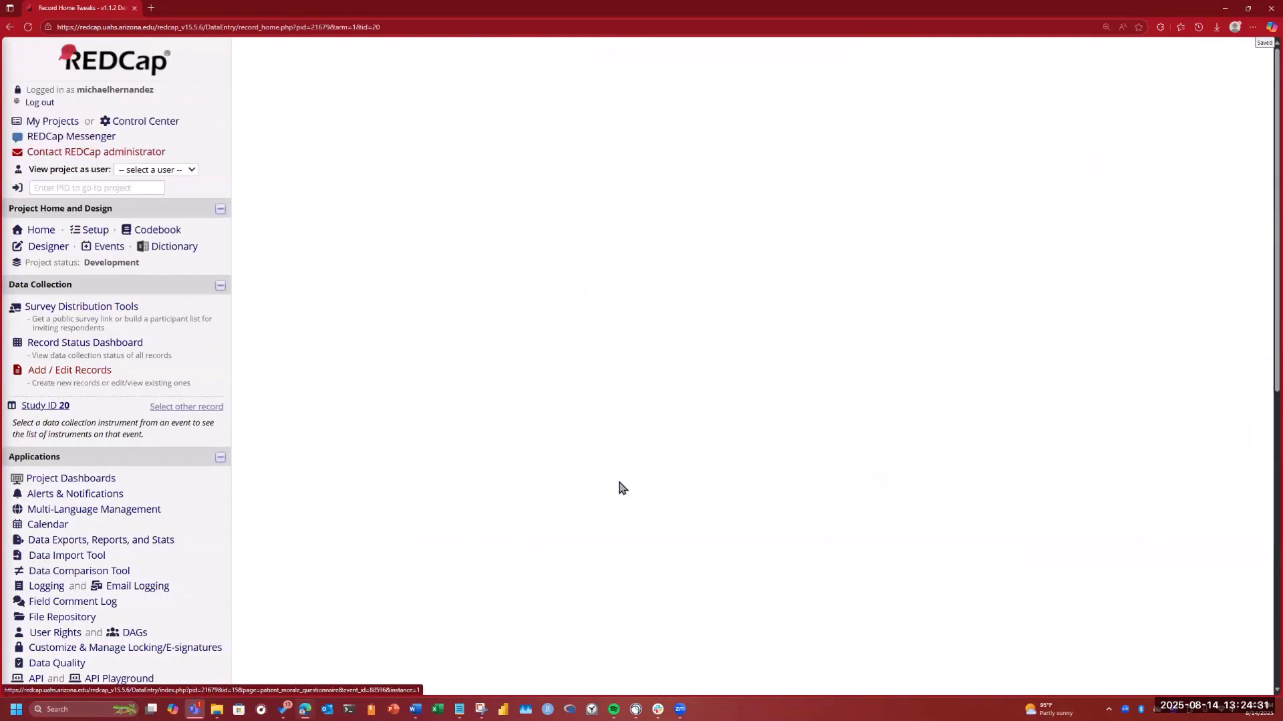
# Step: View the Administrative 2 and Administrative 3 forms under the Event tab on record 20's home page
pyautogui.scroll(-8, 618, 486)
pyautogui.scroll(-1, 621, 488)
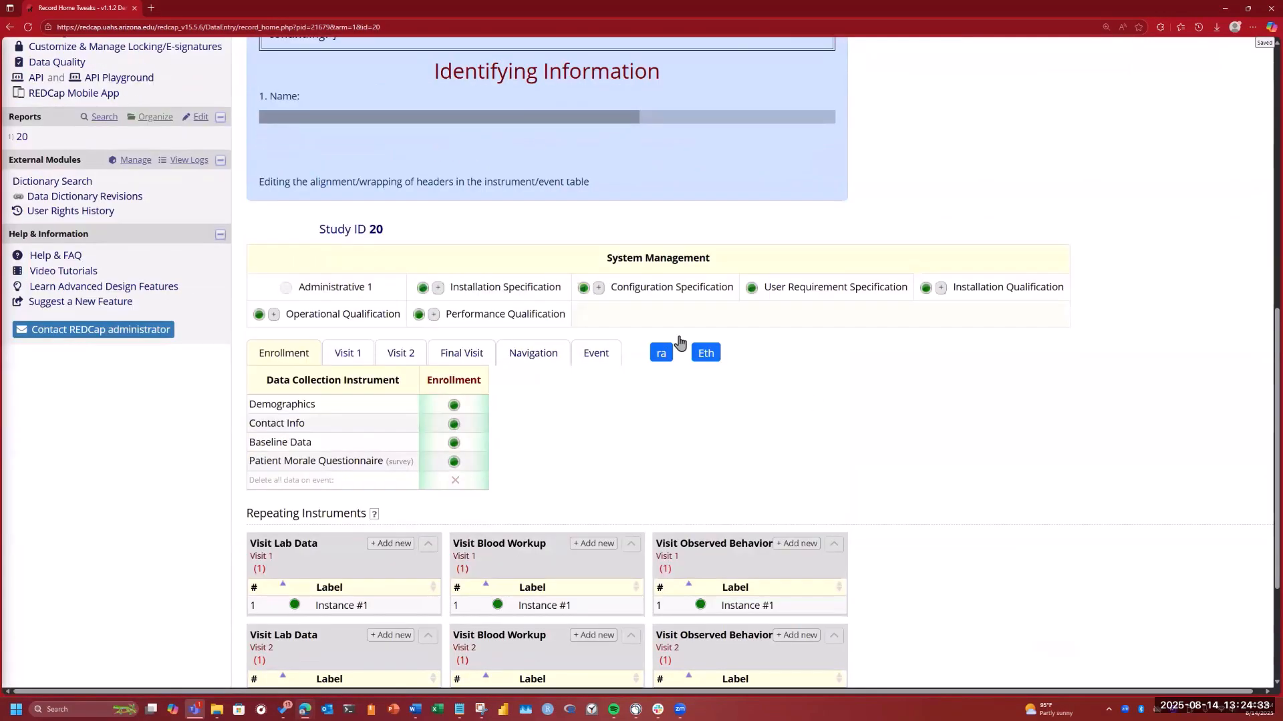
pyautogui.click(605, 361)
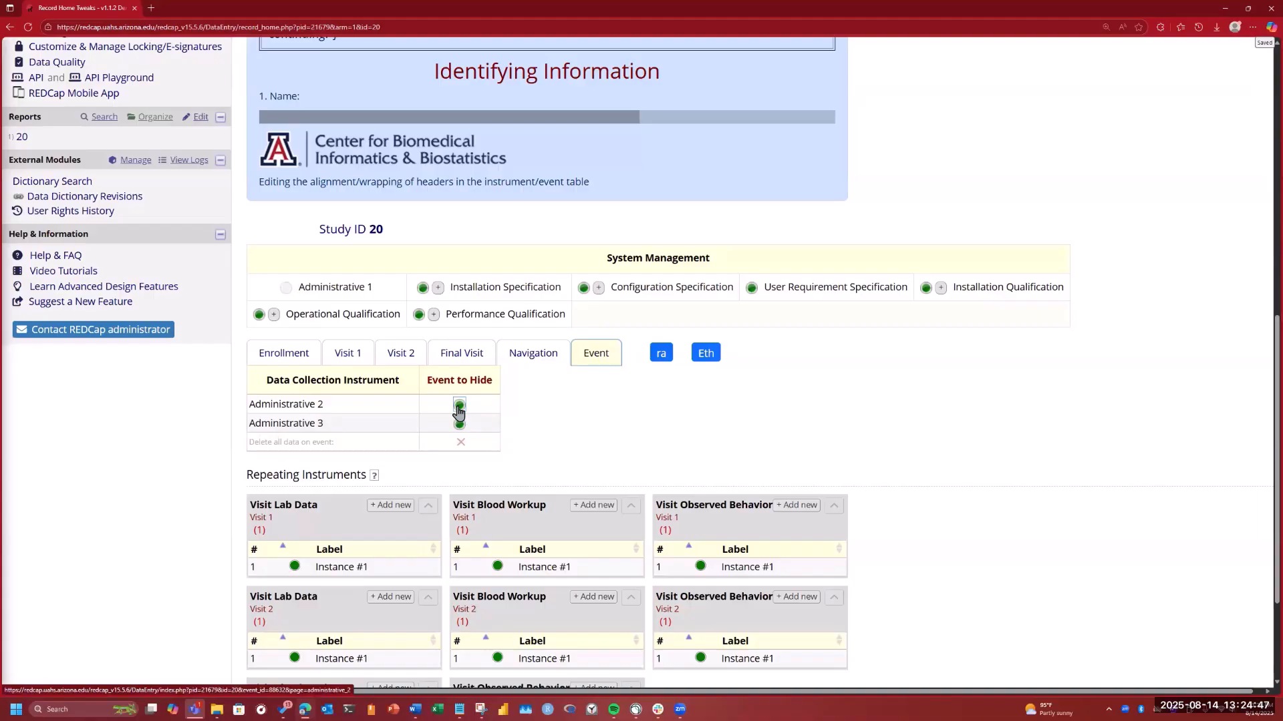
# Step: Open the project's external module management page in a new browser tab and find Record Home Tweaks
pyautogui.scroll(3, 149, 292)
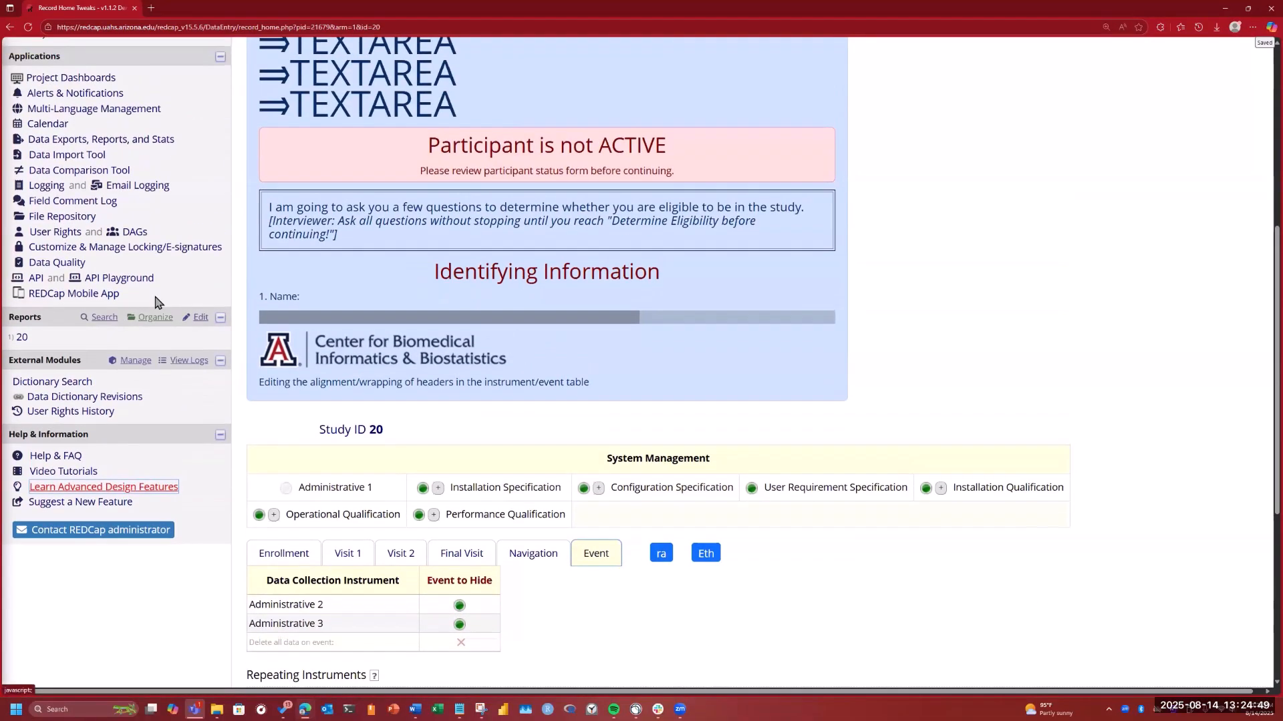
pyautogui.rightClick(142, 361)
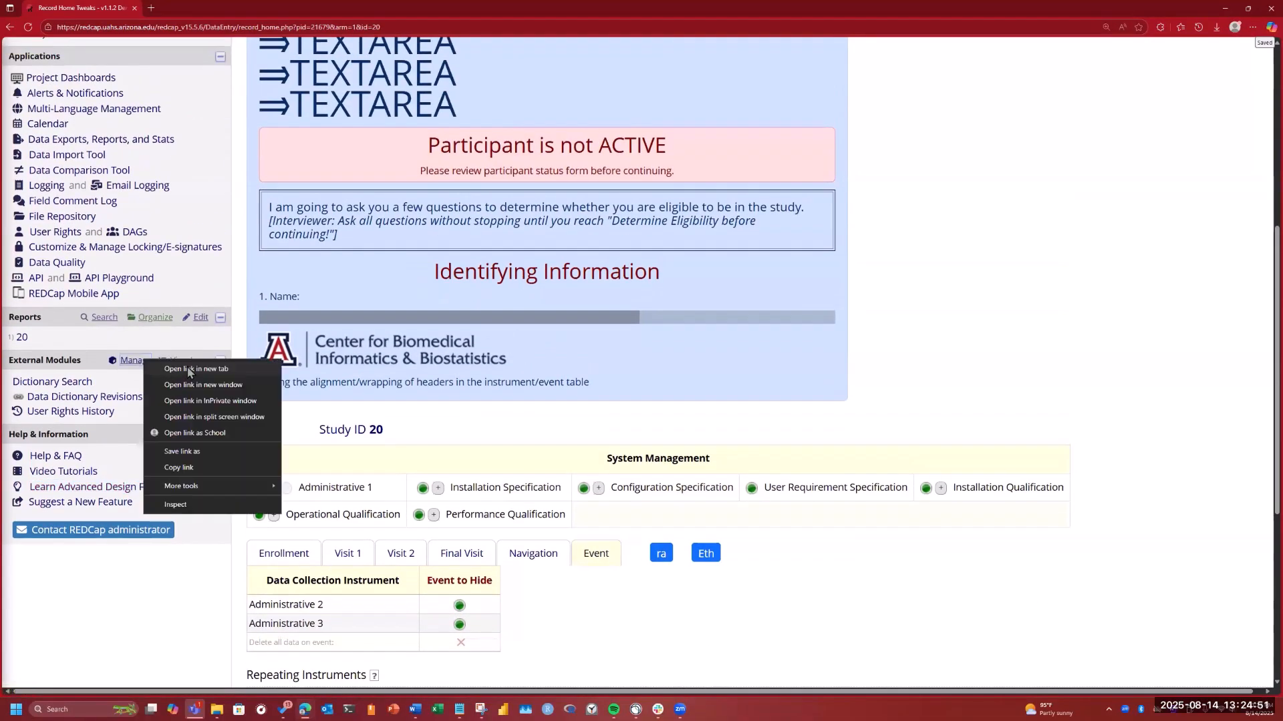
pyautogui.click(188, 370)
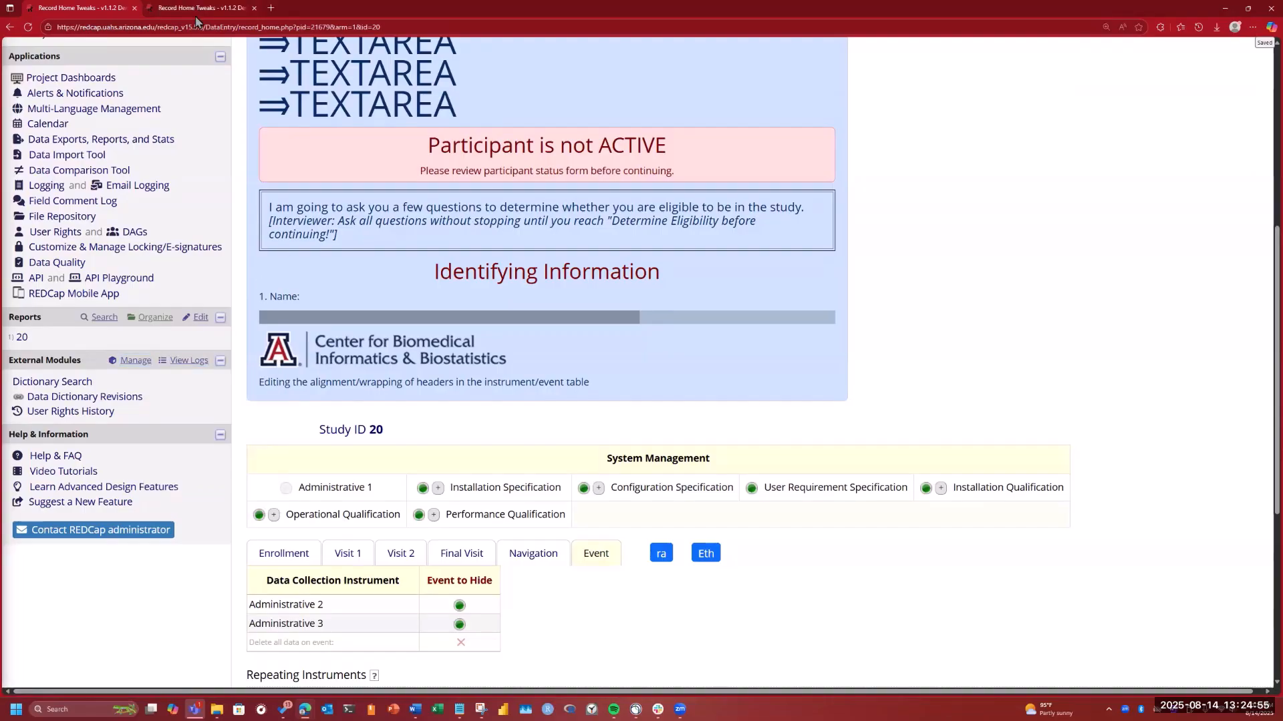
pyautogui.hotkey('ctrl', 'Tab')
pyautogui.scroll(-5, 599, 340)
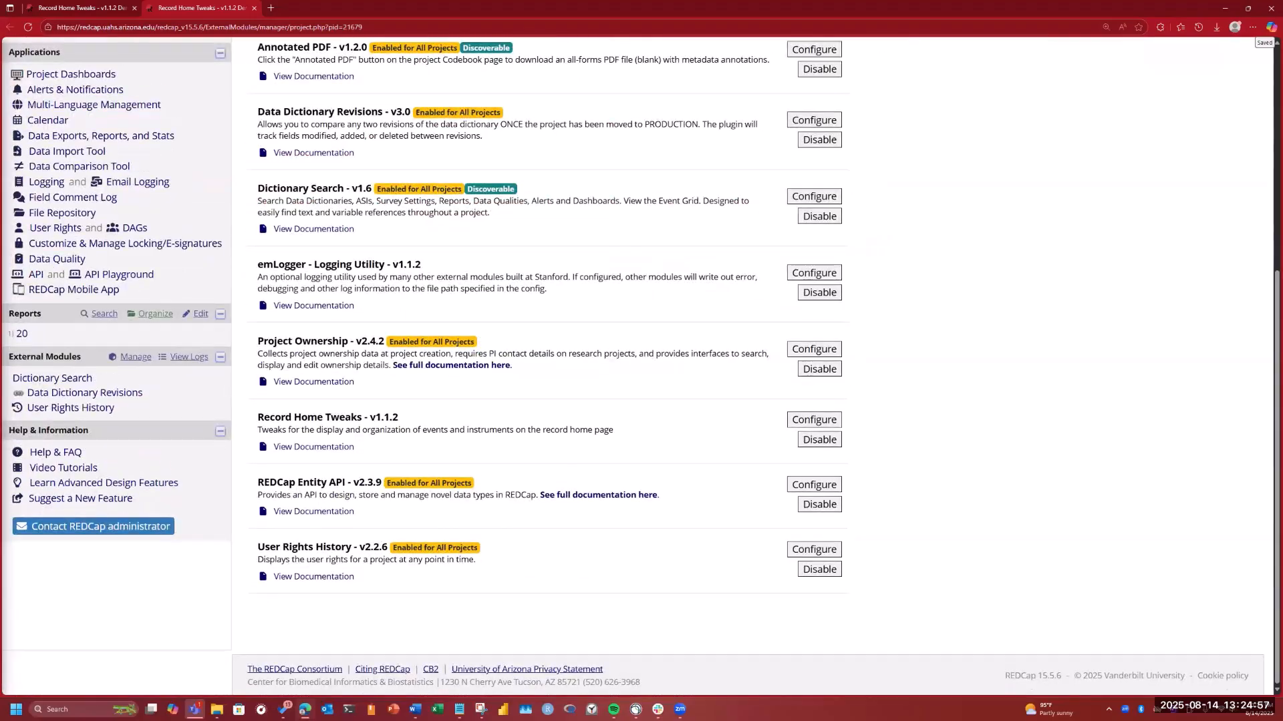
# Step: Review the form, event and repeating-instrument hiding settings in the Record Home Tweaks configuration and save it
pyautogui.scroll(-10, 608, 357)
pyautogui.scroll(10, 603, 381)
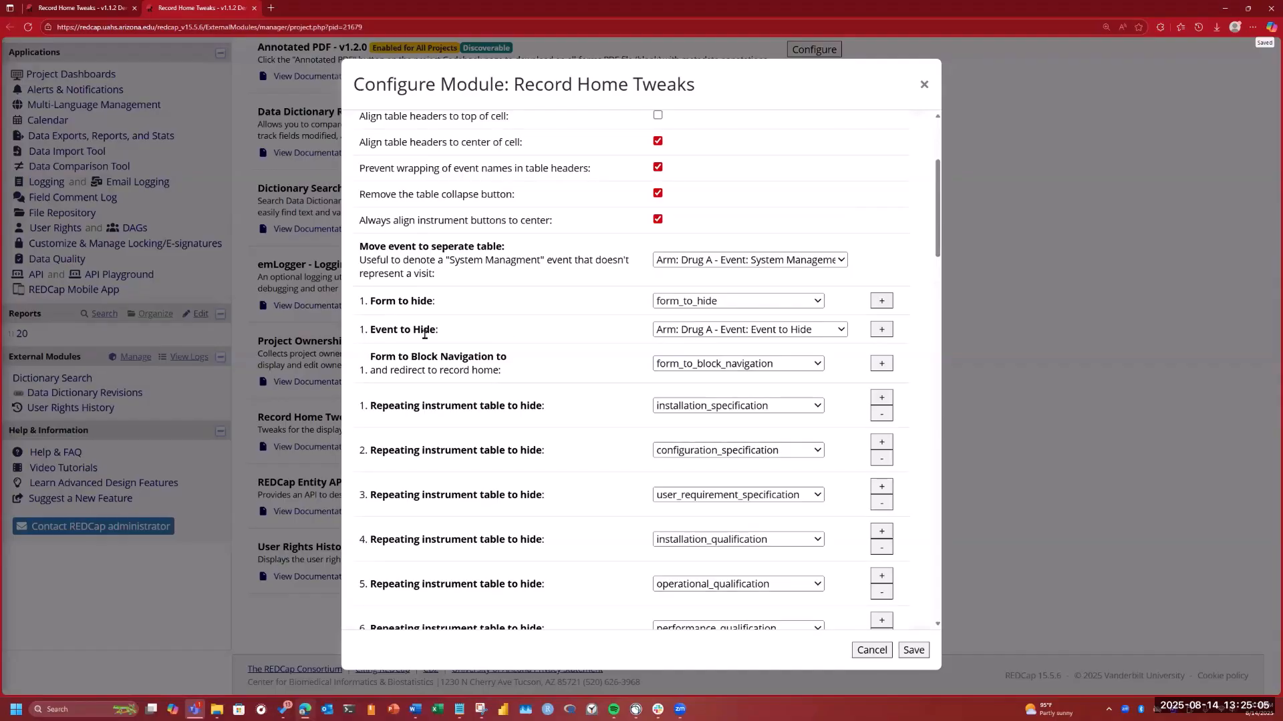
pyautogui.scroll(-2, 935, 638)
pyautogui.click(913, 650)
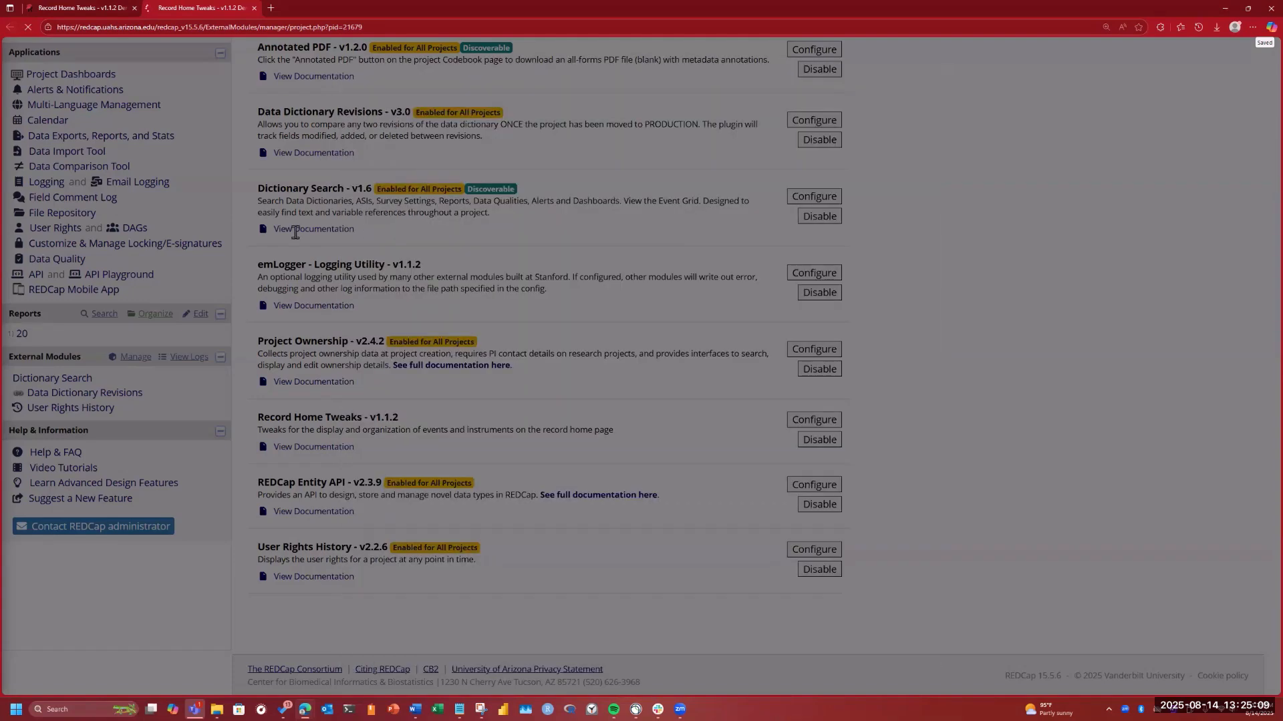
# Step: Return to record 20's home page, reload it and add the Risk Assessment (RA) event tab
pyautogui.hotkey('ctrl', 'Tab')
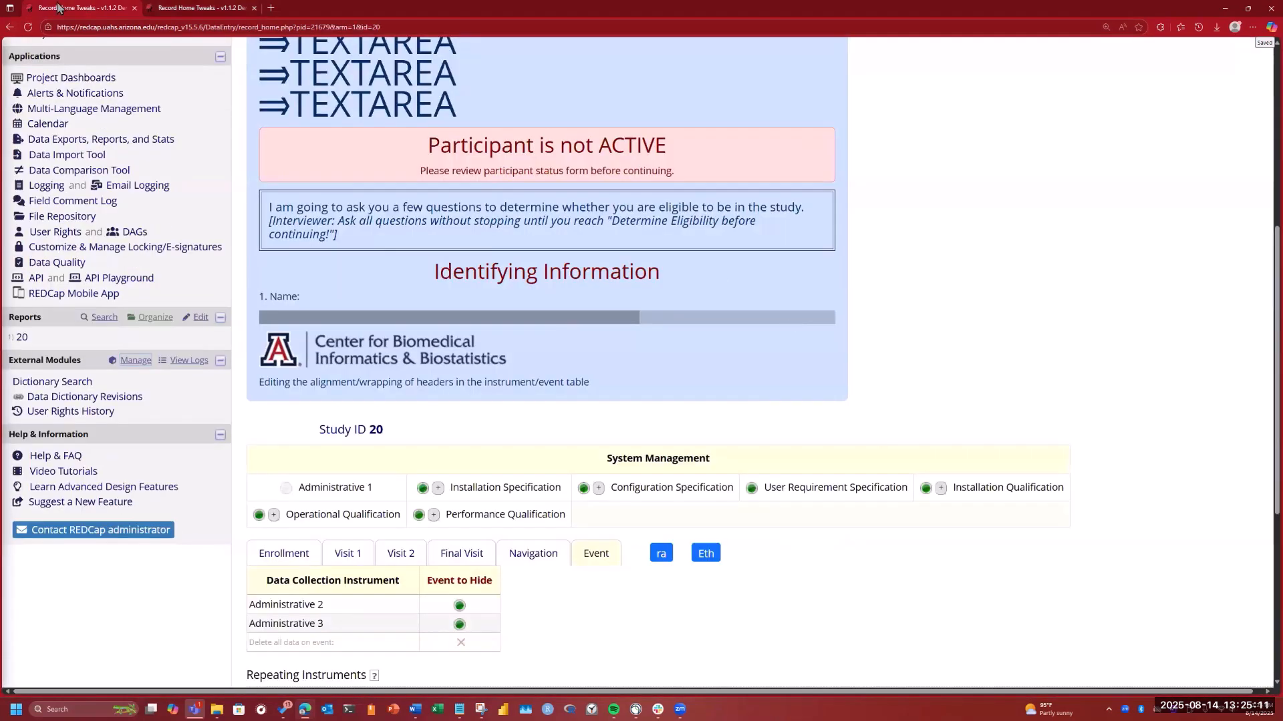
pyautogui.press('F5')
pyautogui.scroll(-6, 694, 277)
pyautogui.click(661, 161)
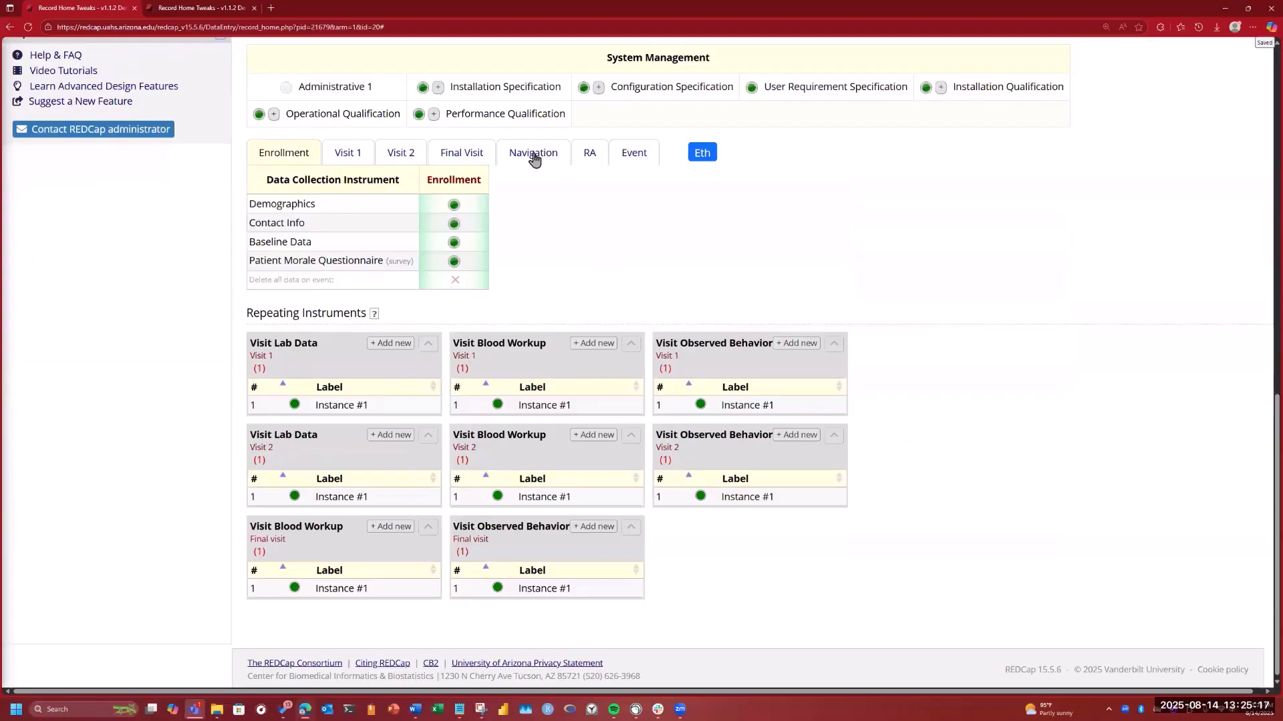
# Step: View the Risk Assessment table on the RA tab and the Event to Hide forms on the Event tab
pyautogui.click(587, 158)
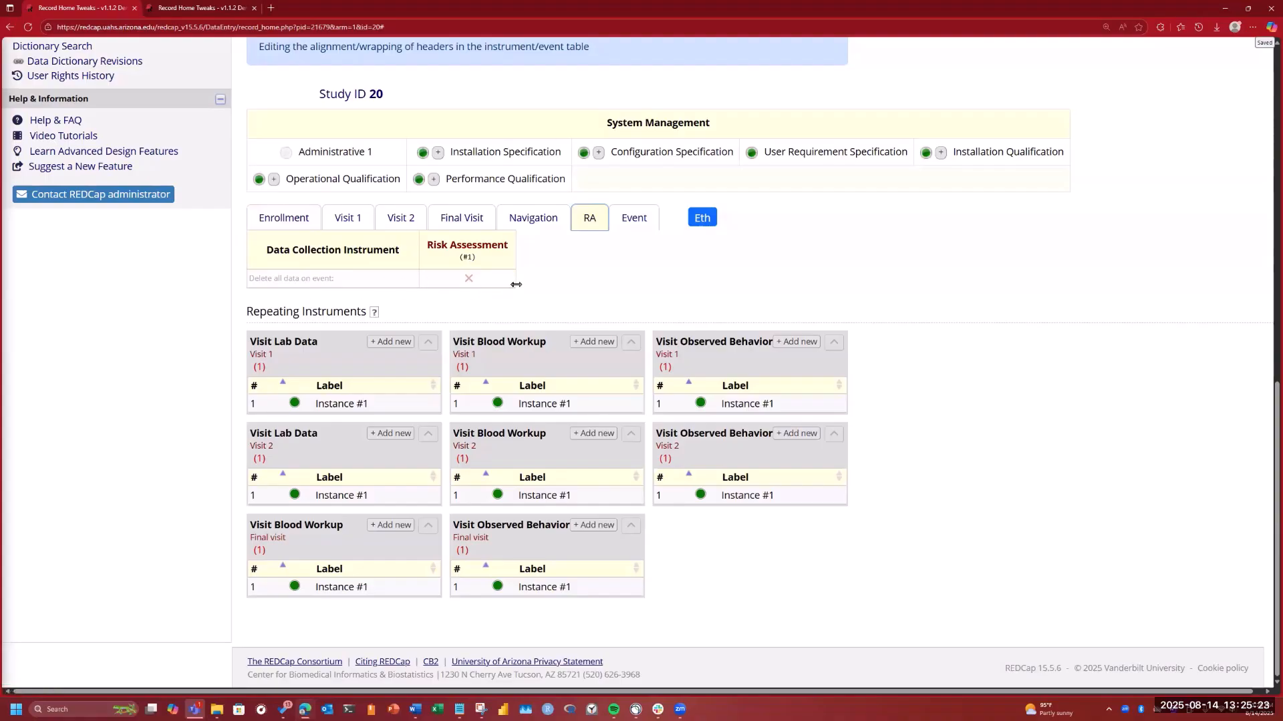
pyautogui.click(633, 225)
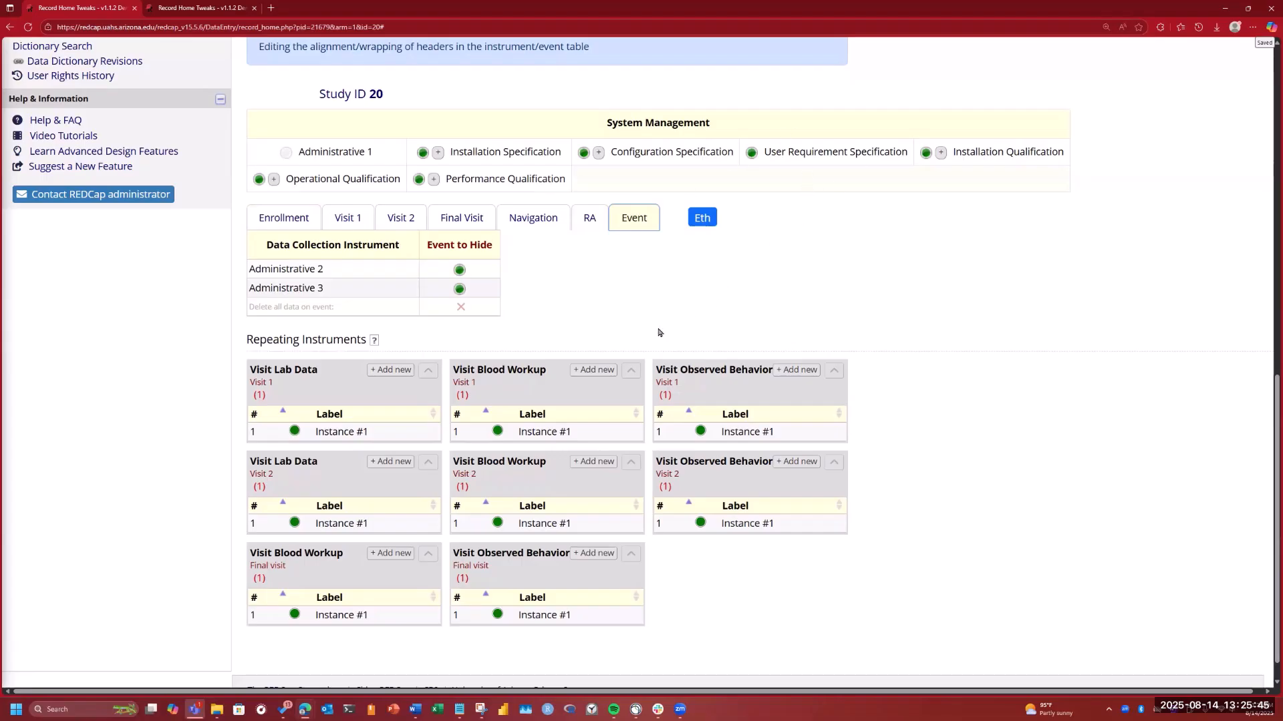
pyautogui.scroll(-1, 763, 448)
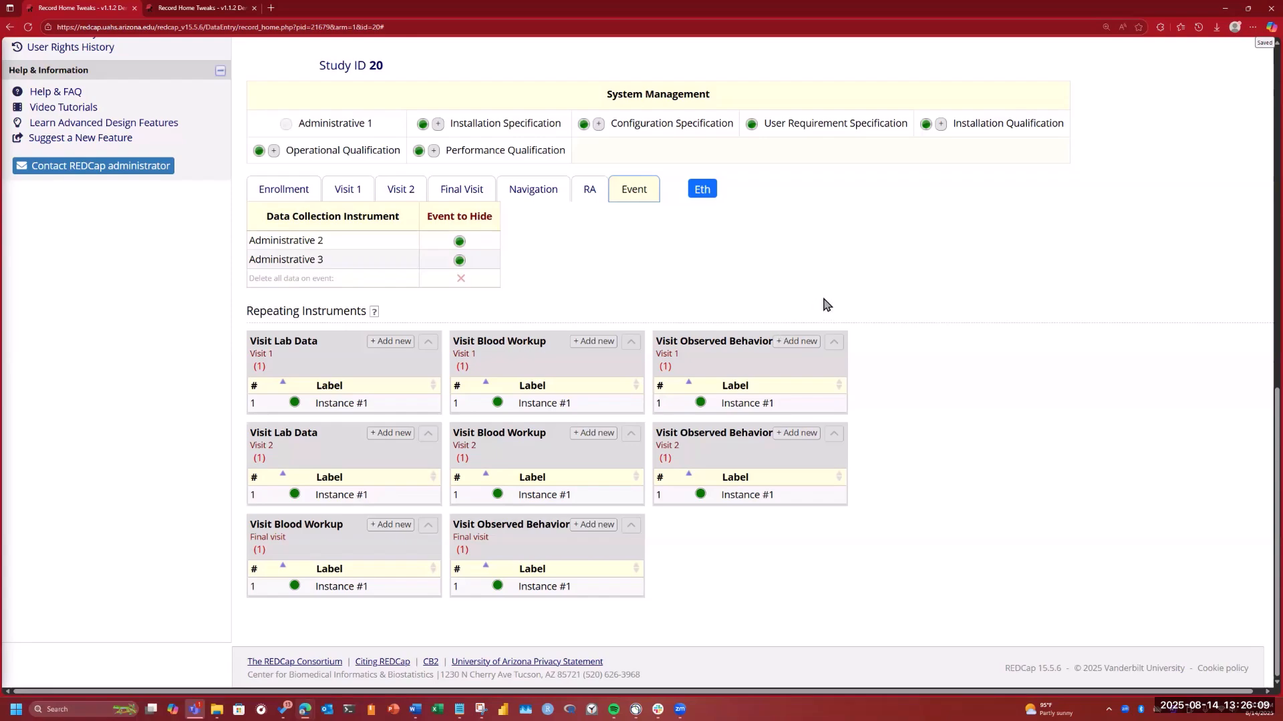
pyautogui.scroll(3, 822, 305)
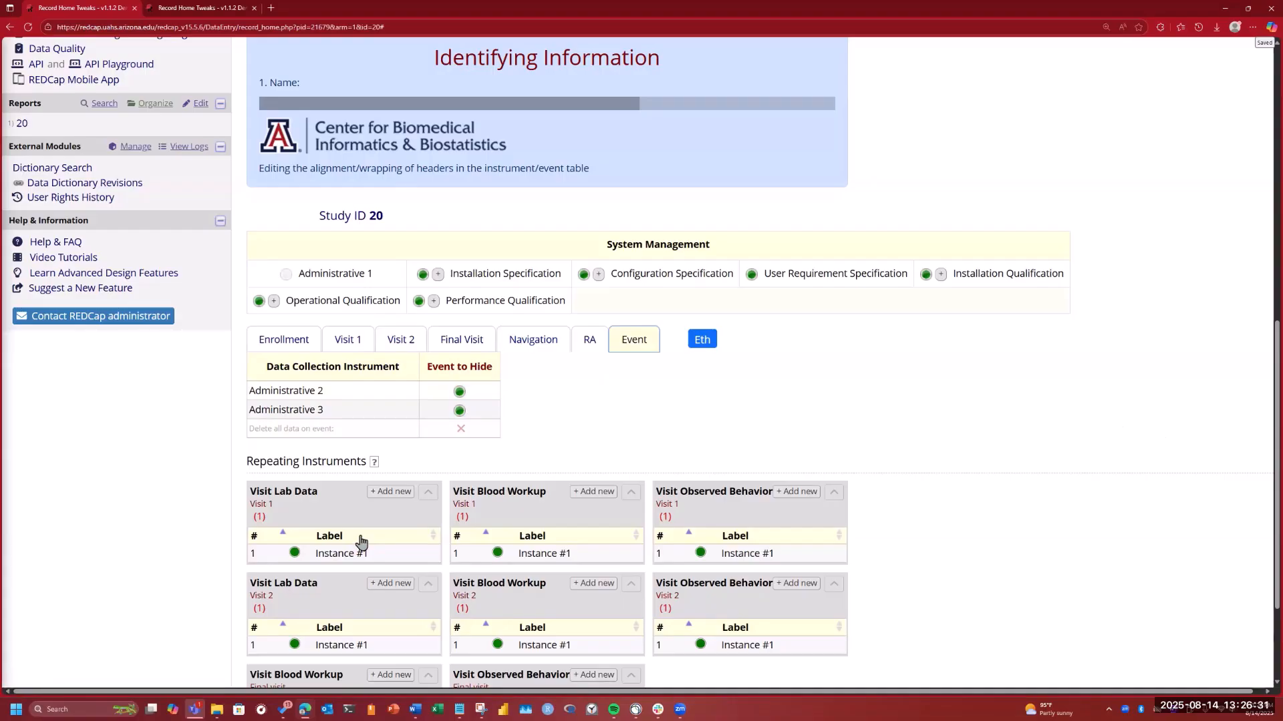
# Step: Step through record 20's event tabs from Enrollment through Visit 2, Final Visit, Navigation and RA to Event
pyautogui.click(285, 340)
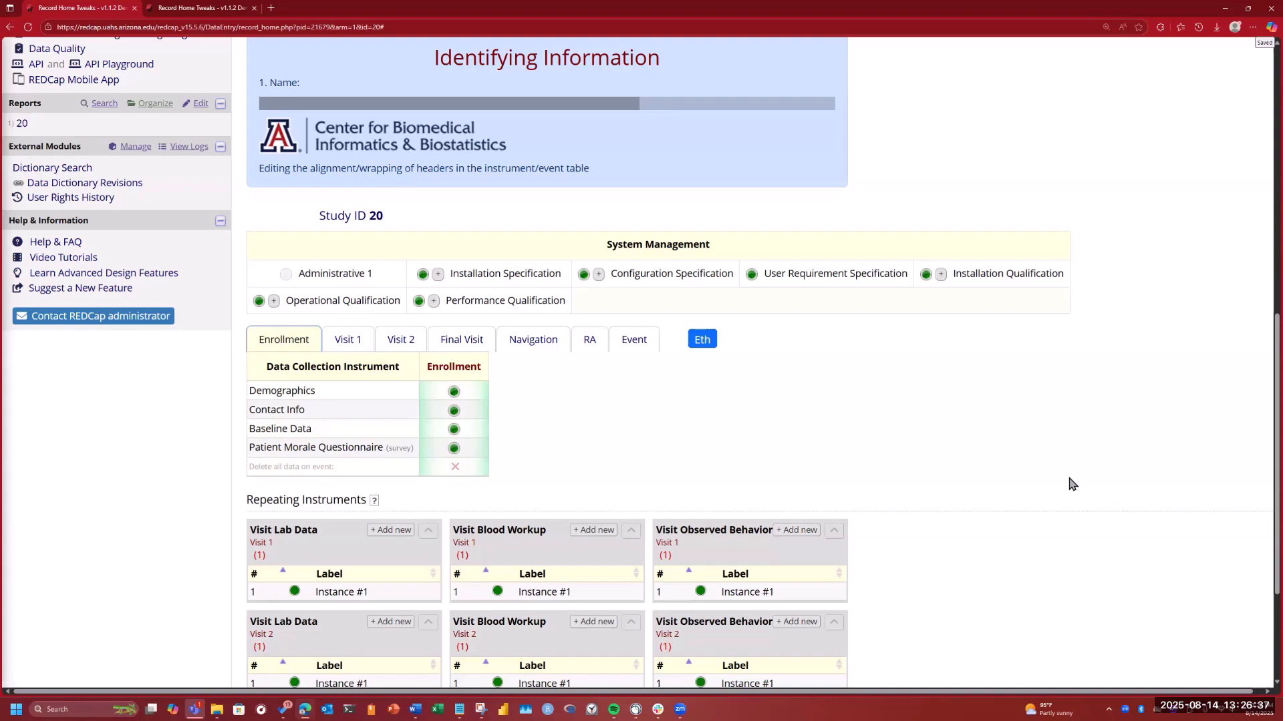
pyautogui.click(383, 343)
pyautogui.click(475, 344)
pyautogui.click(520, 343)
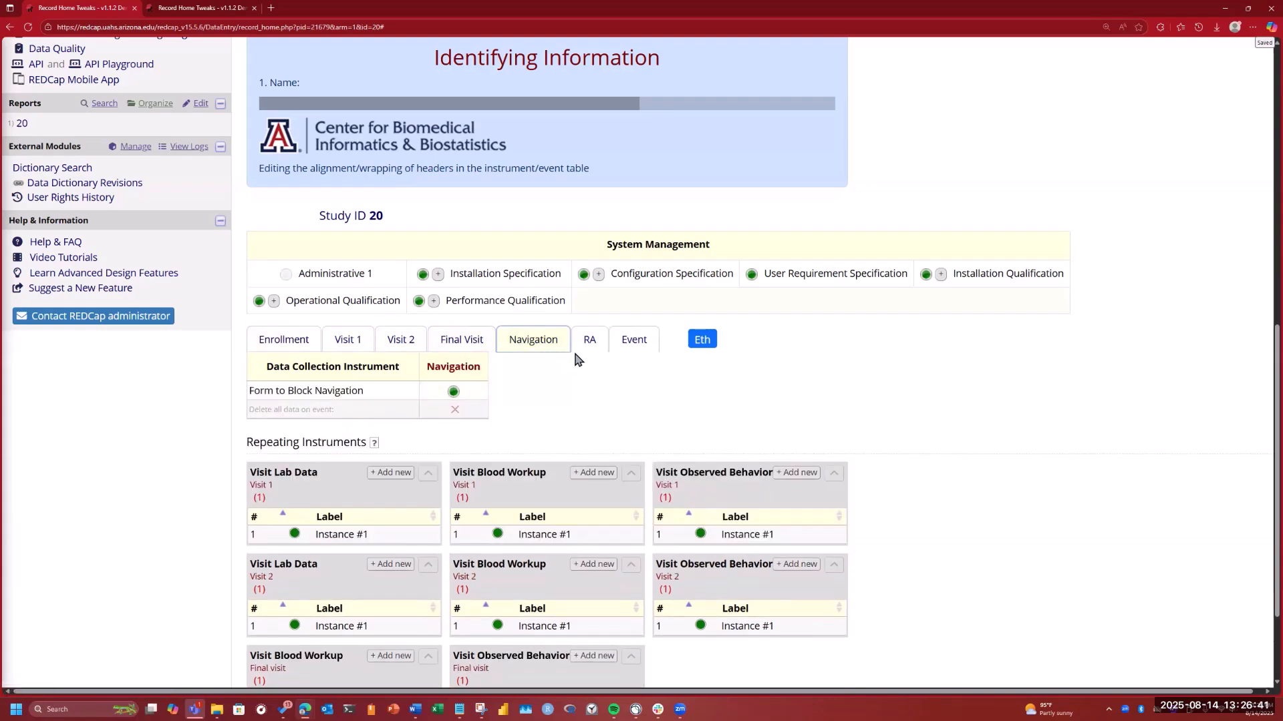
pyautogui.click(589, 342)
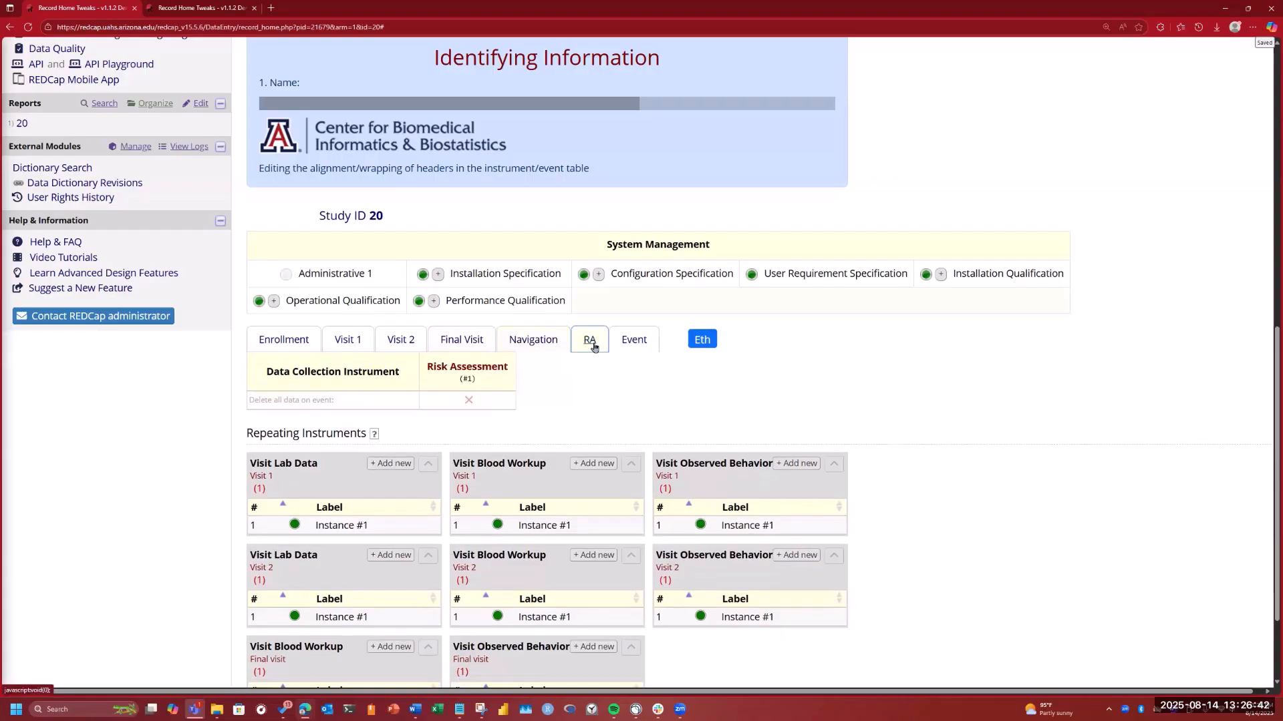
pyautogui.click(630, 344)
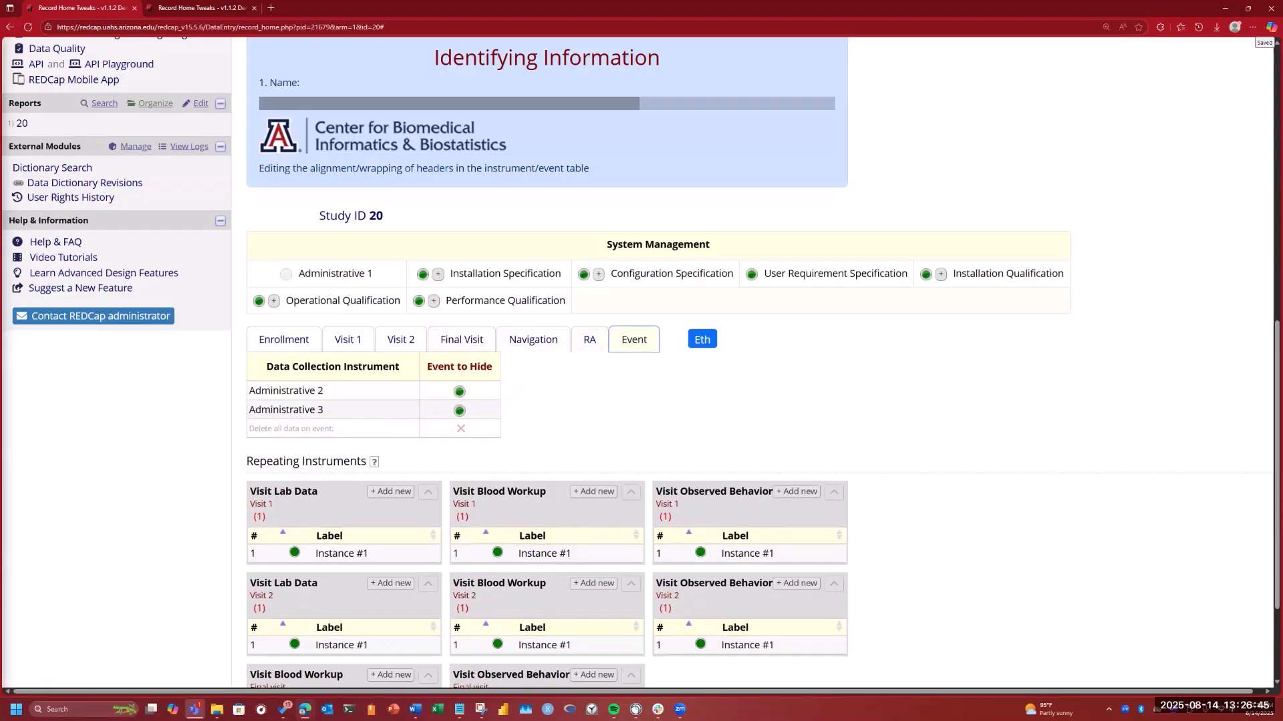